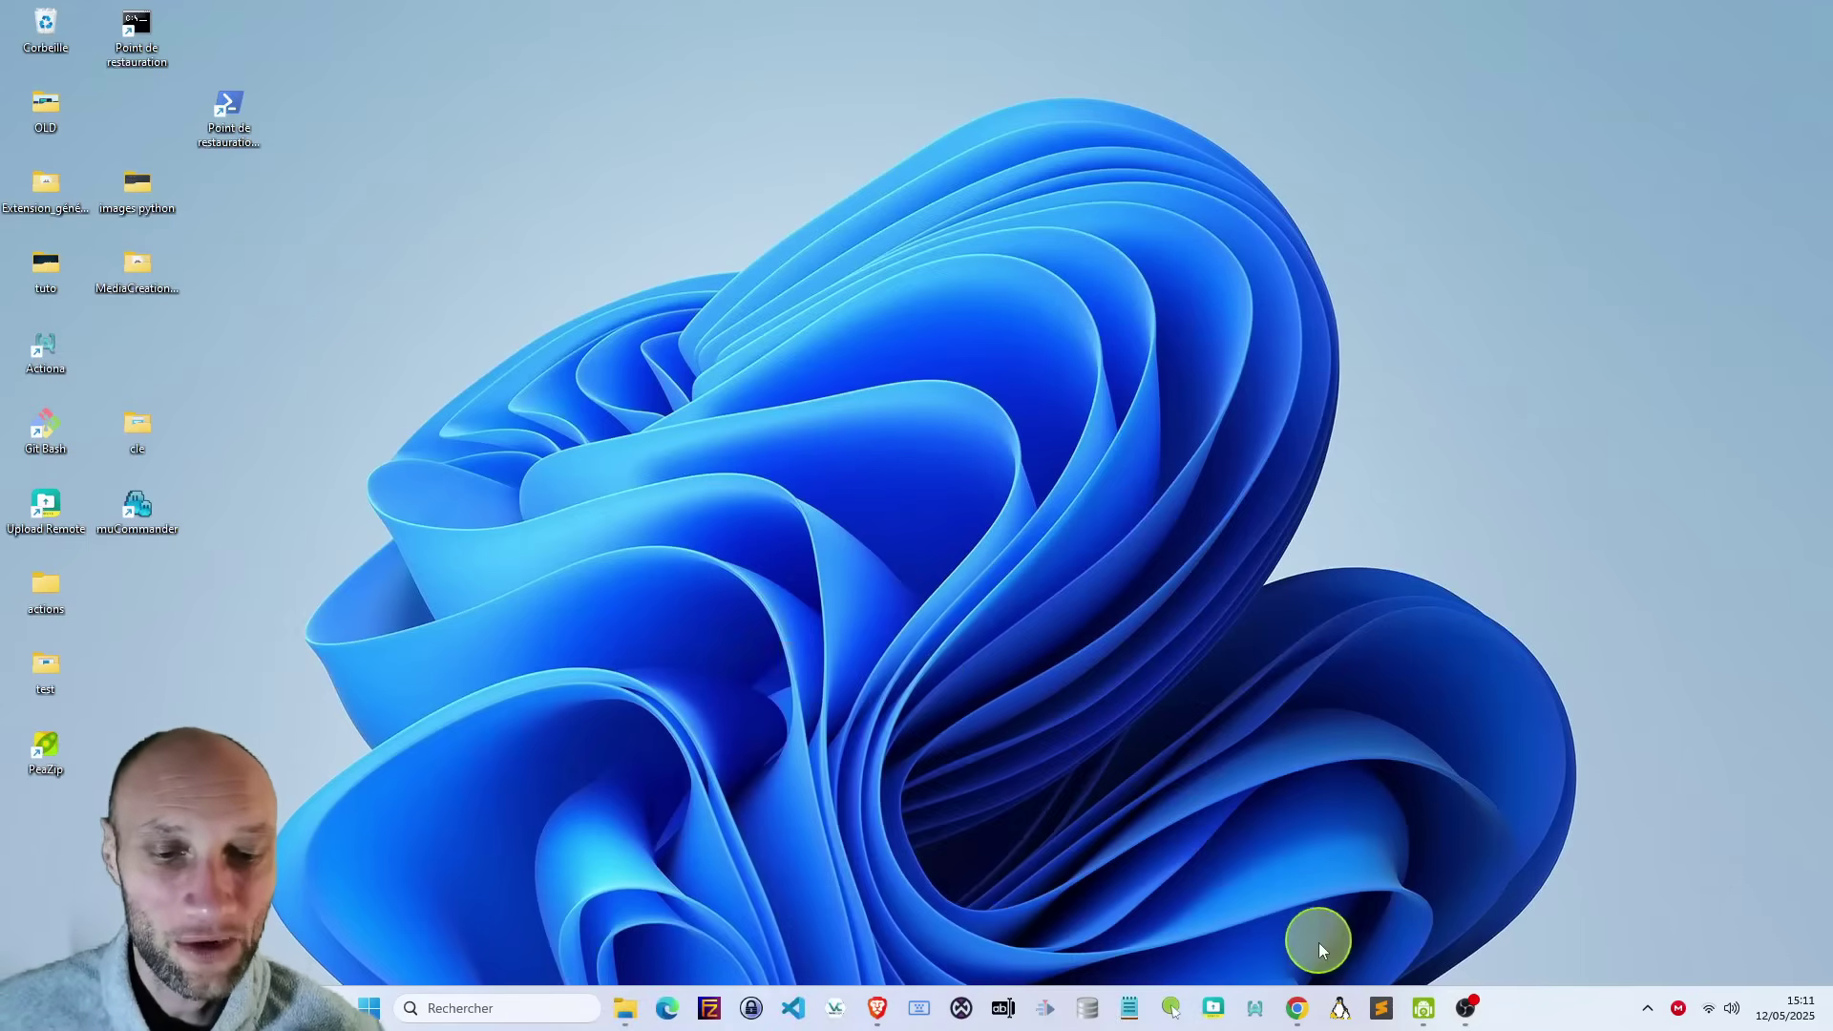
Switch to Chrome, review the feature overview on the LocalSend home page, and open the site's downloads page.
{"action": "left_click", "coordinate": [1297, 1008]}
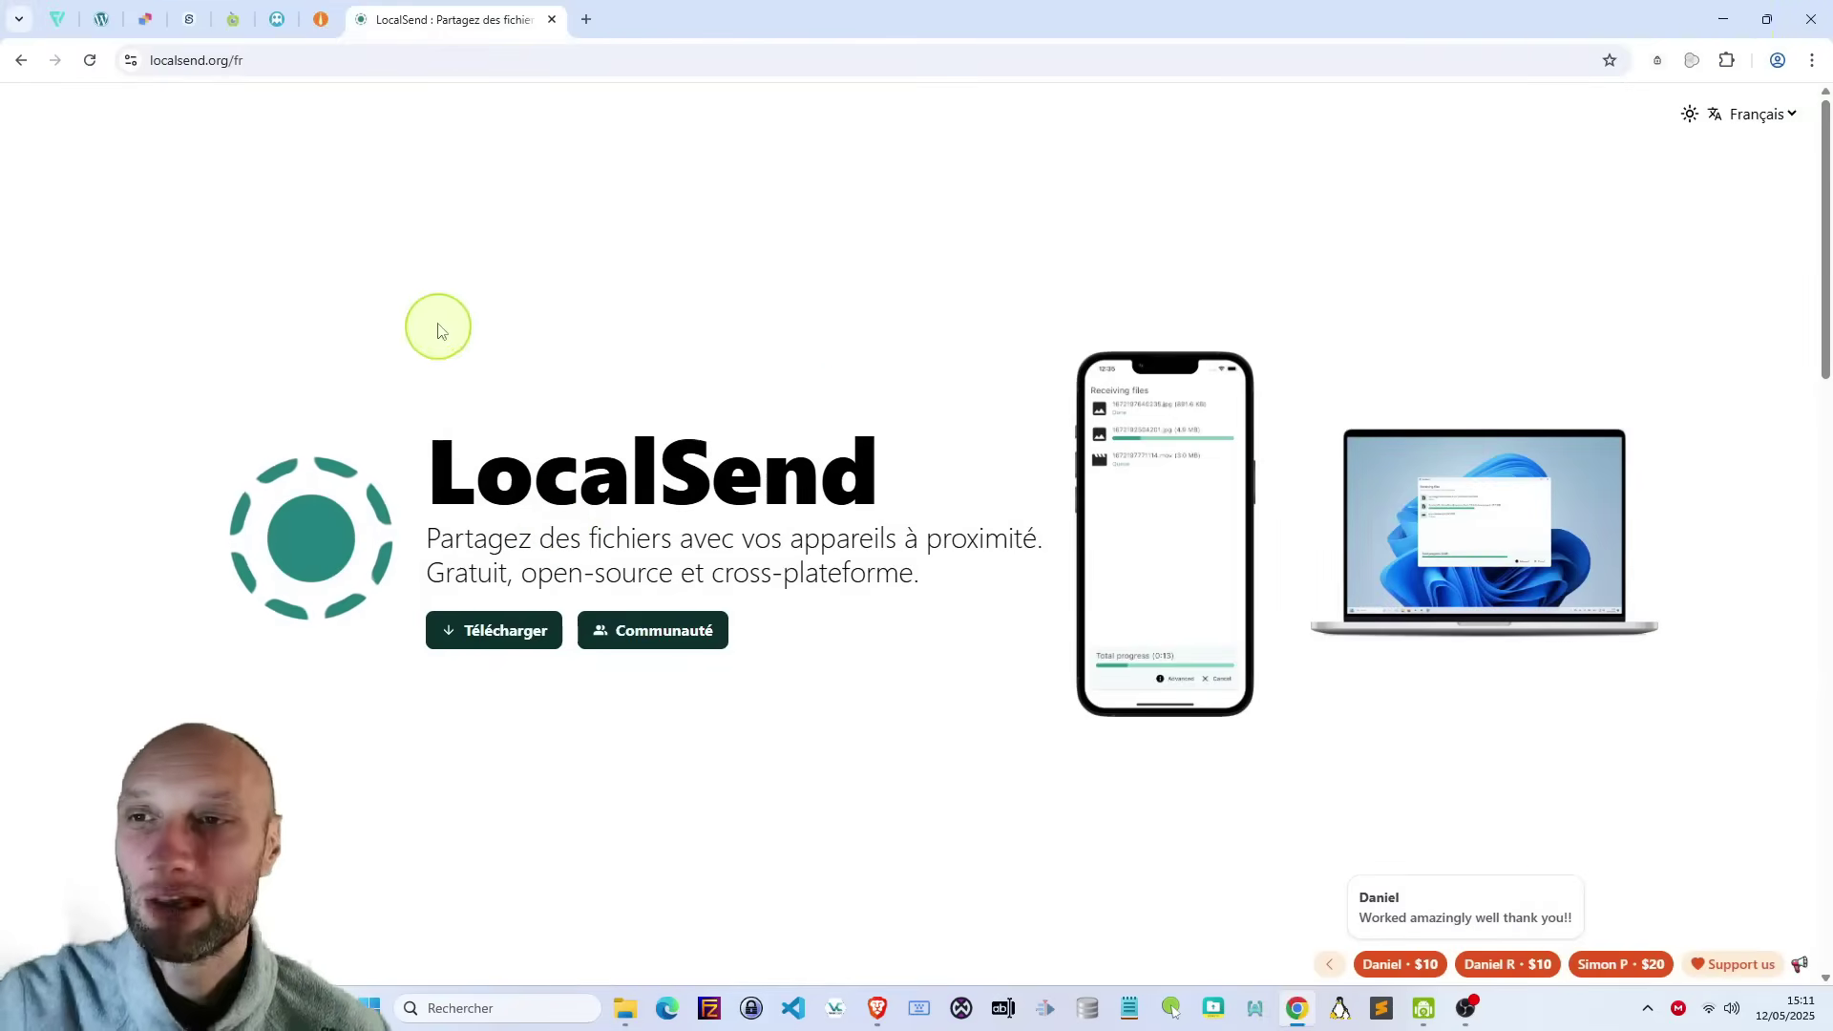
{"action": "scroll", "coordinate": [647, 435], "scroll_direction": "down", "scroll_amount": 6}
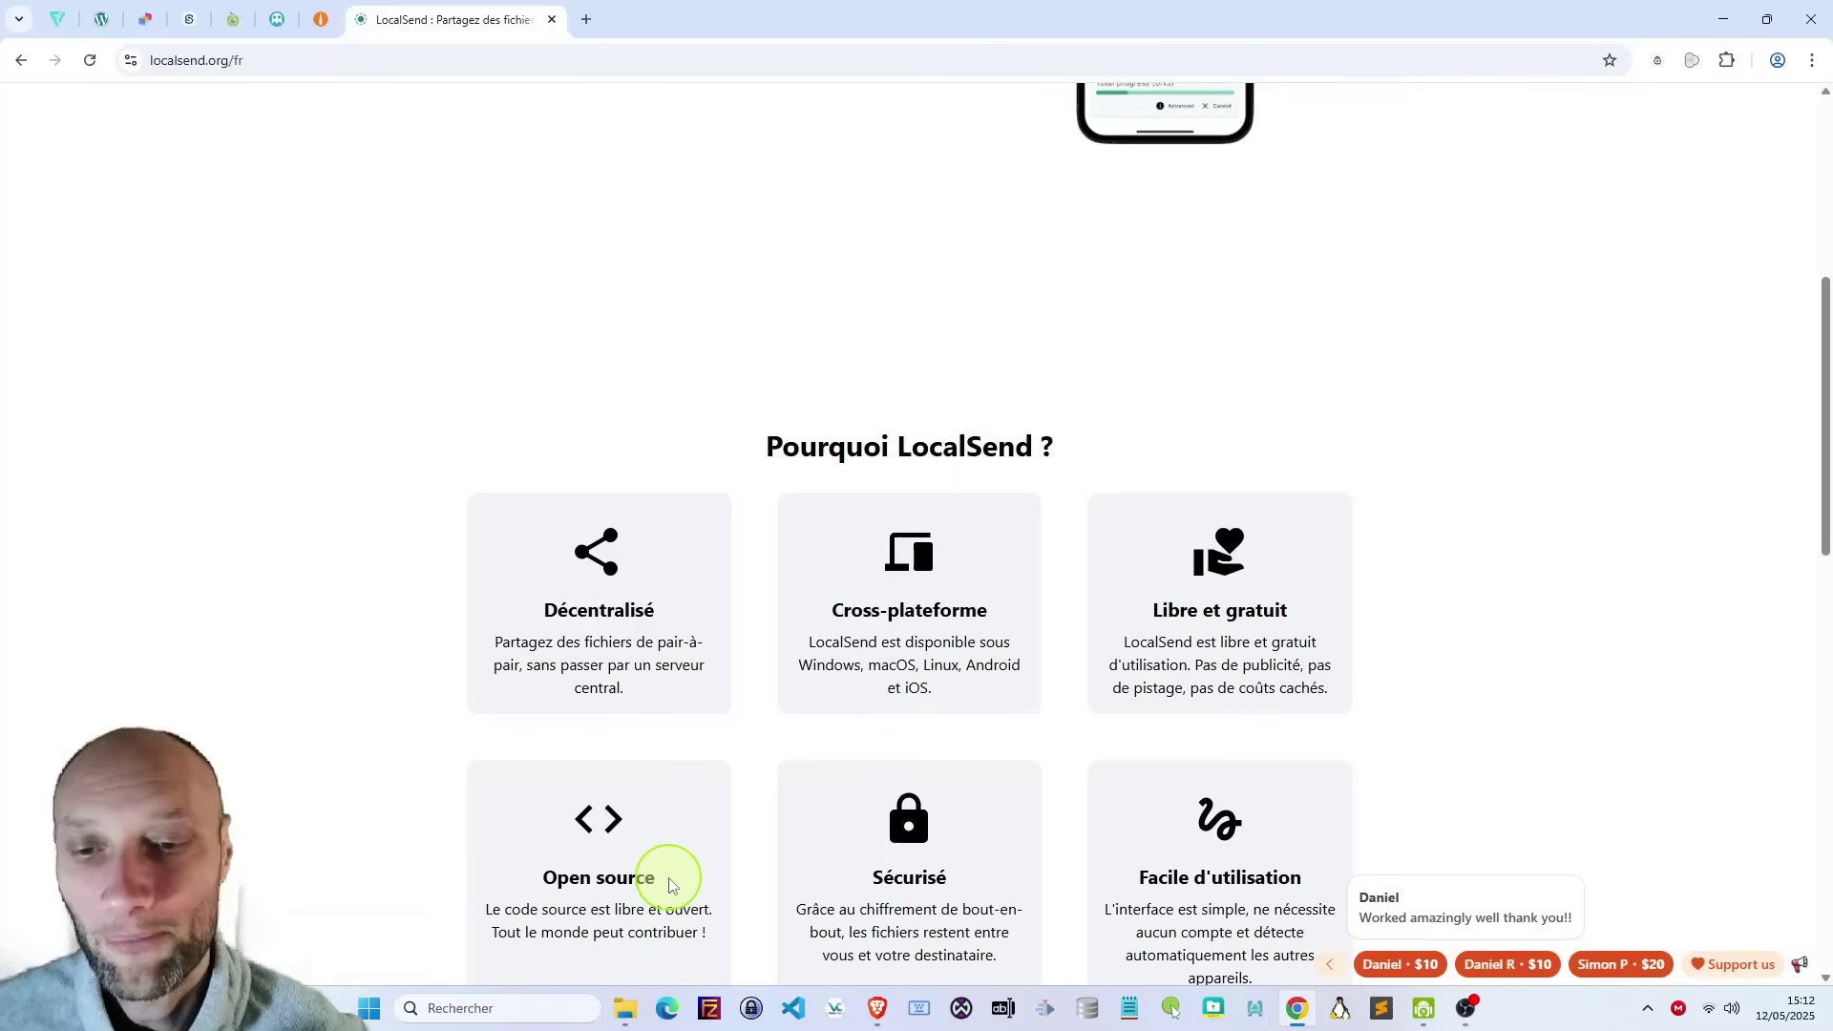
{"action": "scroll", "coordinate": [672, 882], "scroll_direction": "down", "scroll_amount": 3}
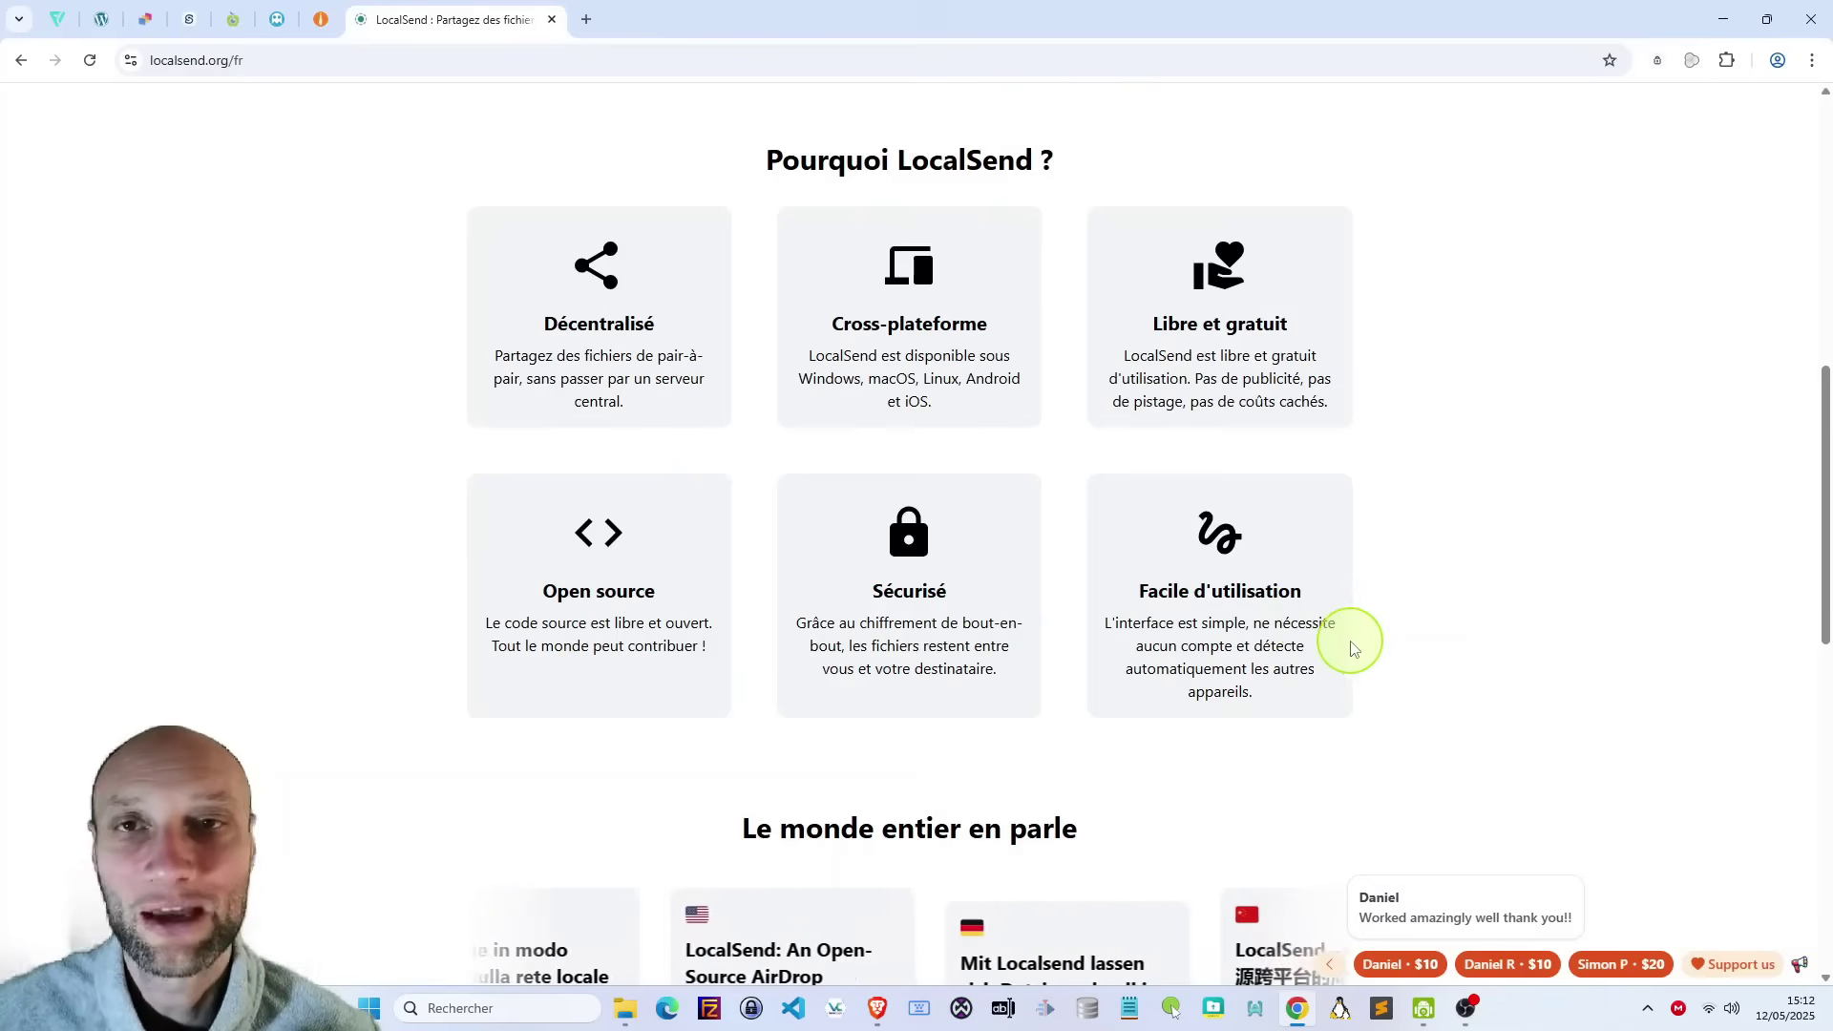
{"action": "scroll", "coordinate": [1129, 616], "scroll_direction": "up", "scroll_amount": 8}
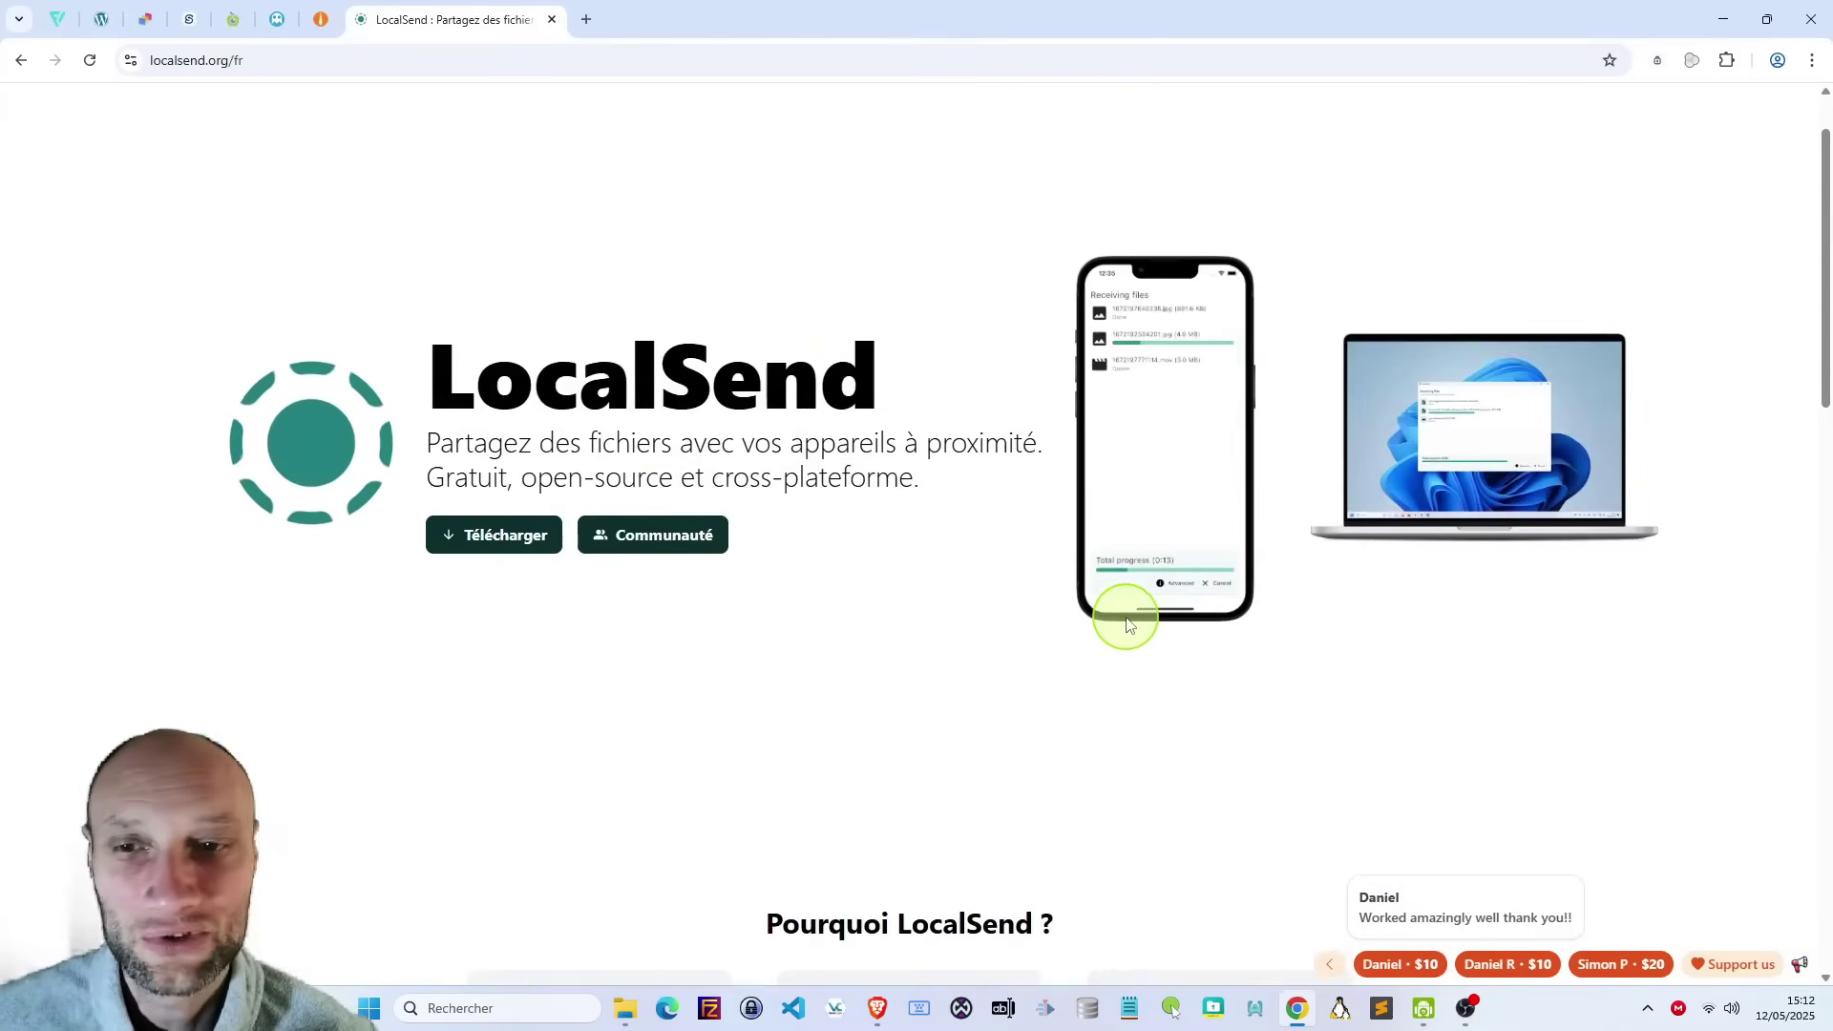
{"action": "left_click", "coordinate": [457, 537]}
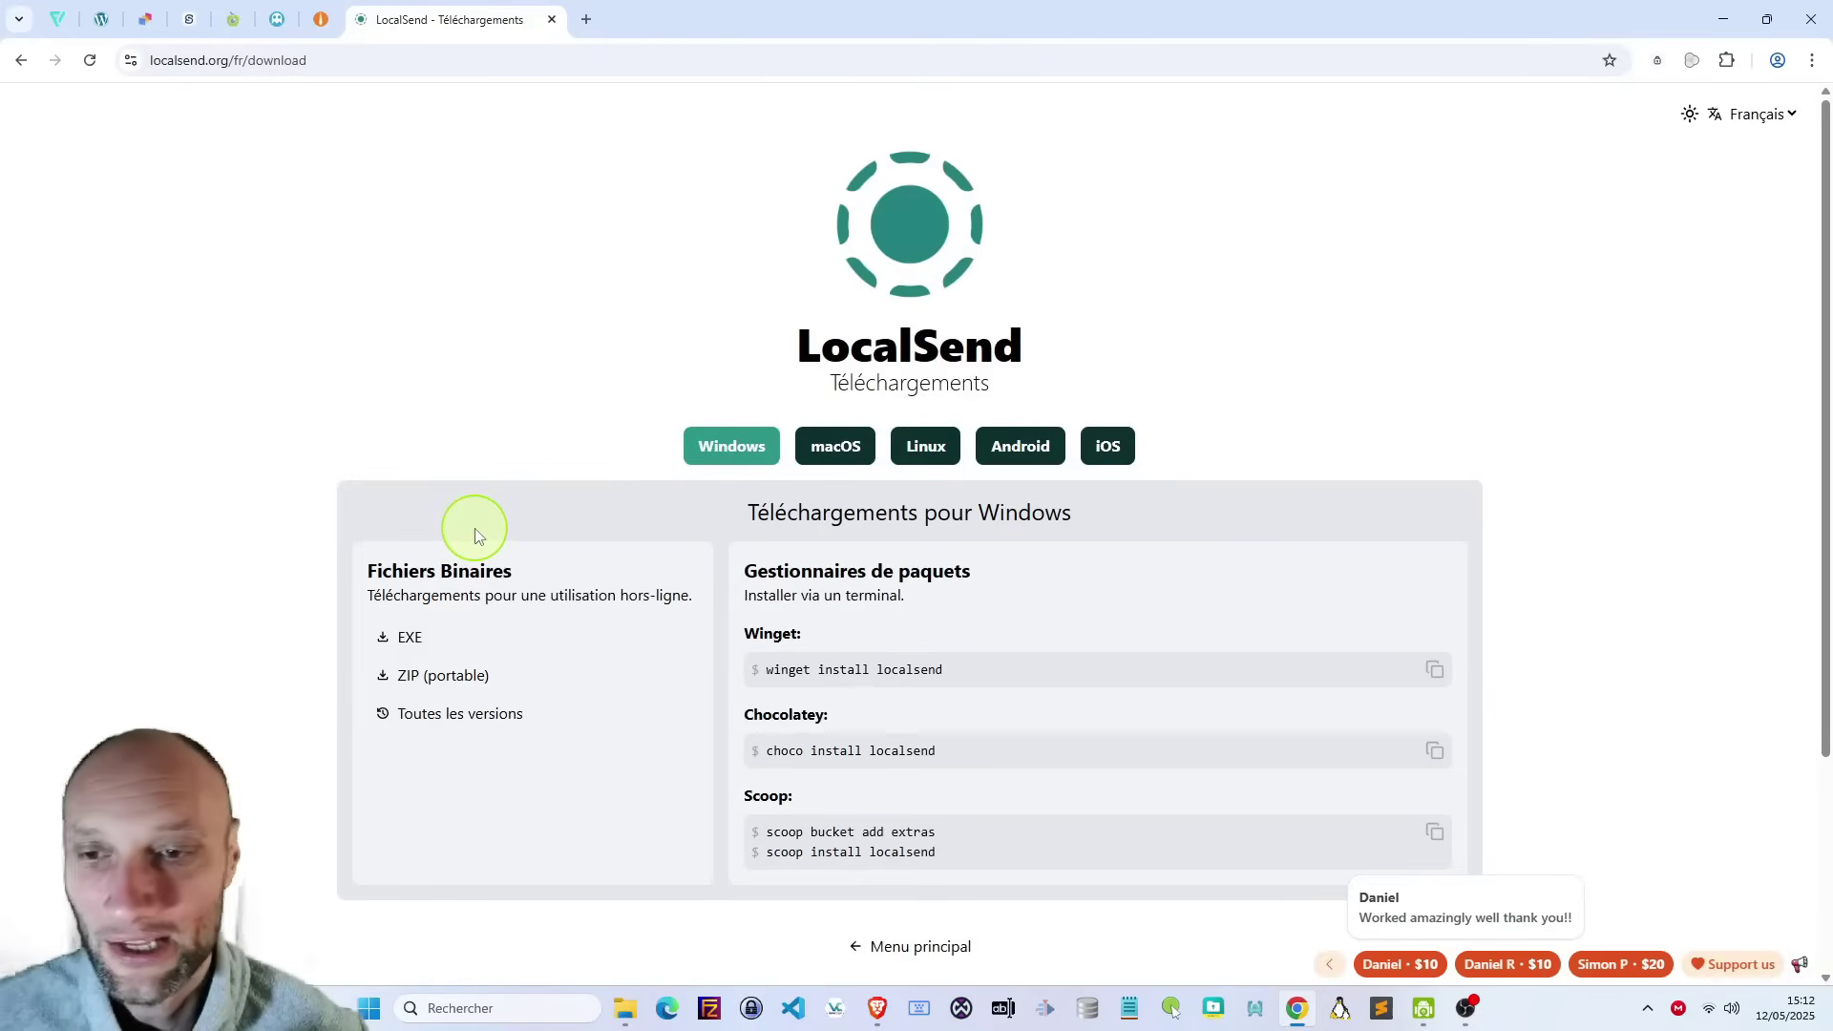
Review the LocalSend download options offered for macOS, Linux, Android and iOS.
{"action": "scroll", "coordinate": [607, 508], "scroll_direction": "down", "scroll_amount": 2}
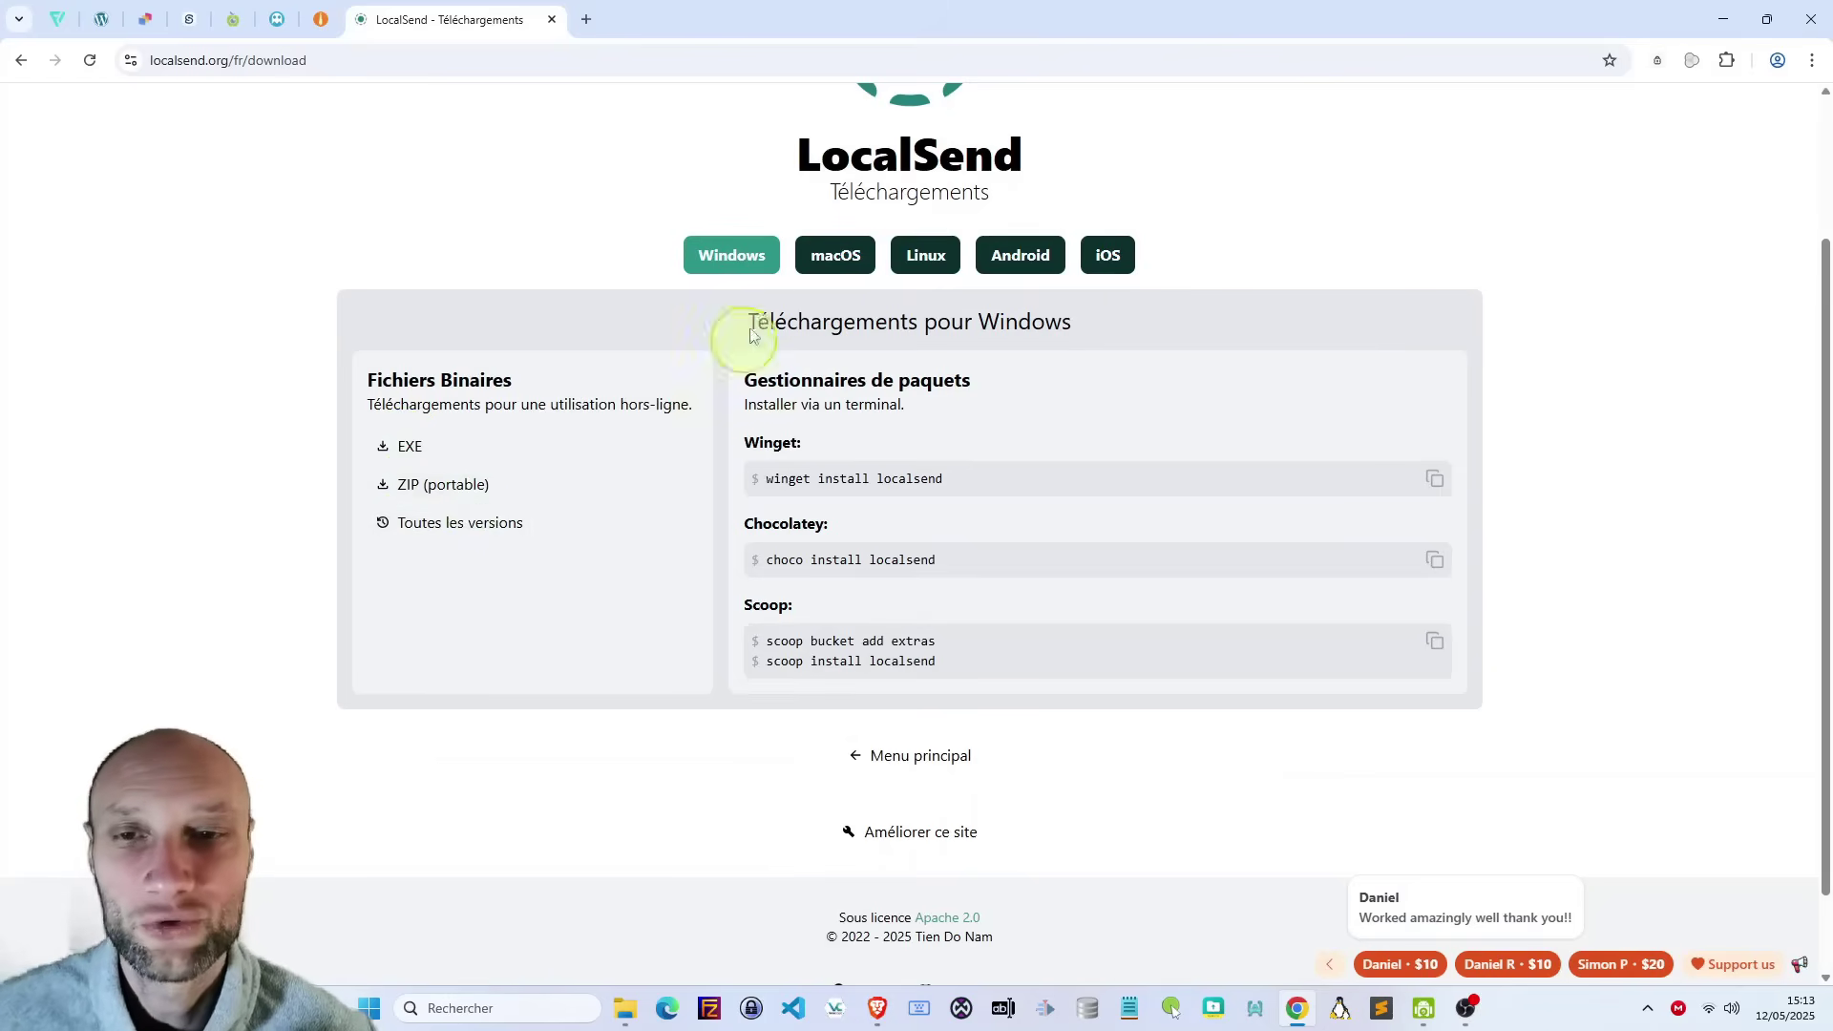
{"action": "left_click", "coordinate": [832, 261]}
{"action": "left_click", "coordinate": [927, 253]}
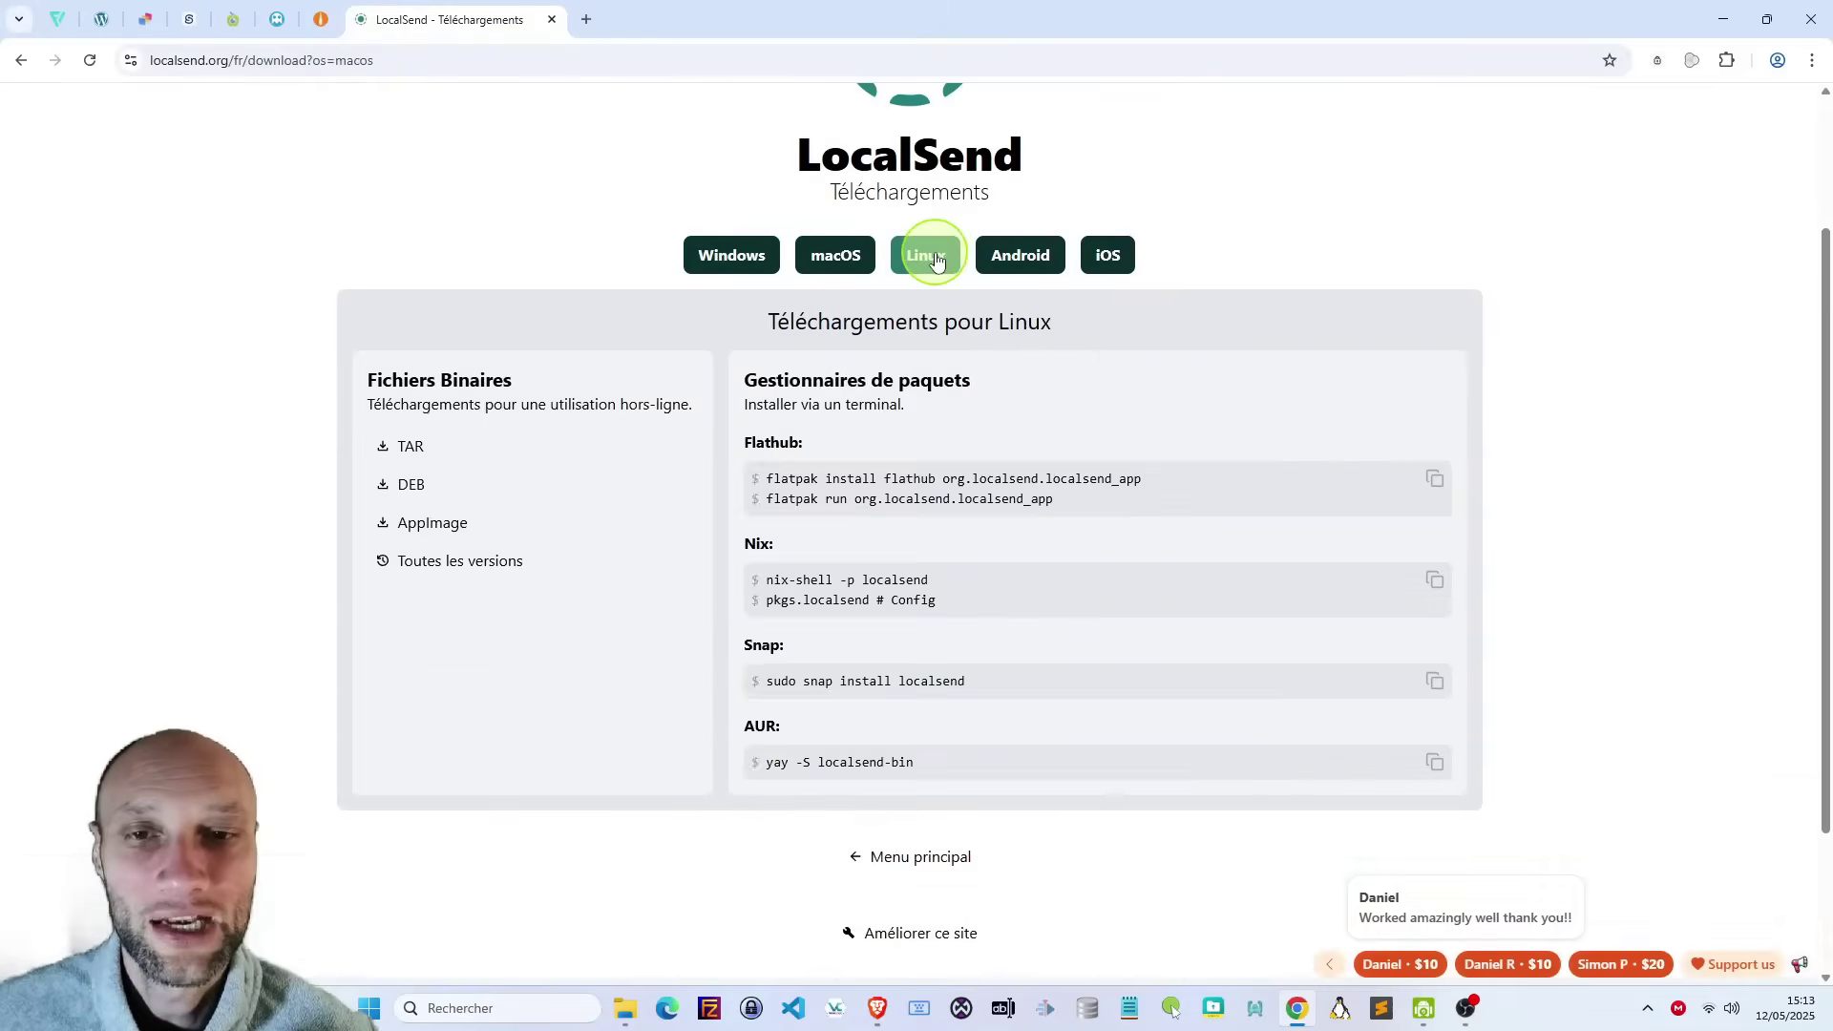
{"action": "left_click", "coordinate": [1018, 254]}
{"action": "left_click", "coordinate": [1101, 259]}
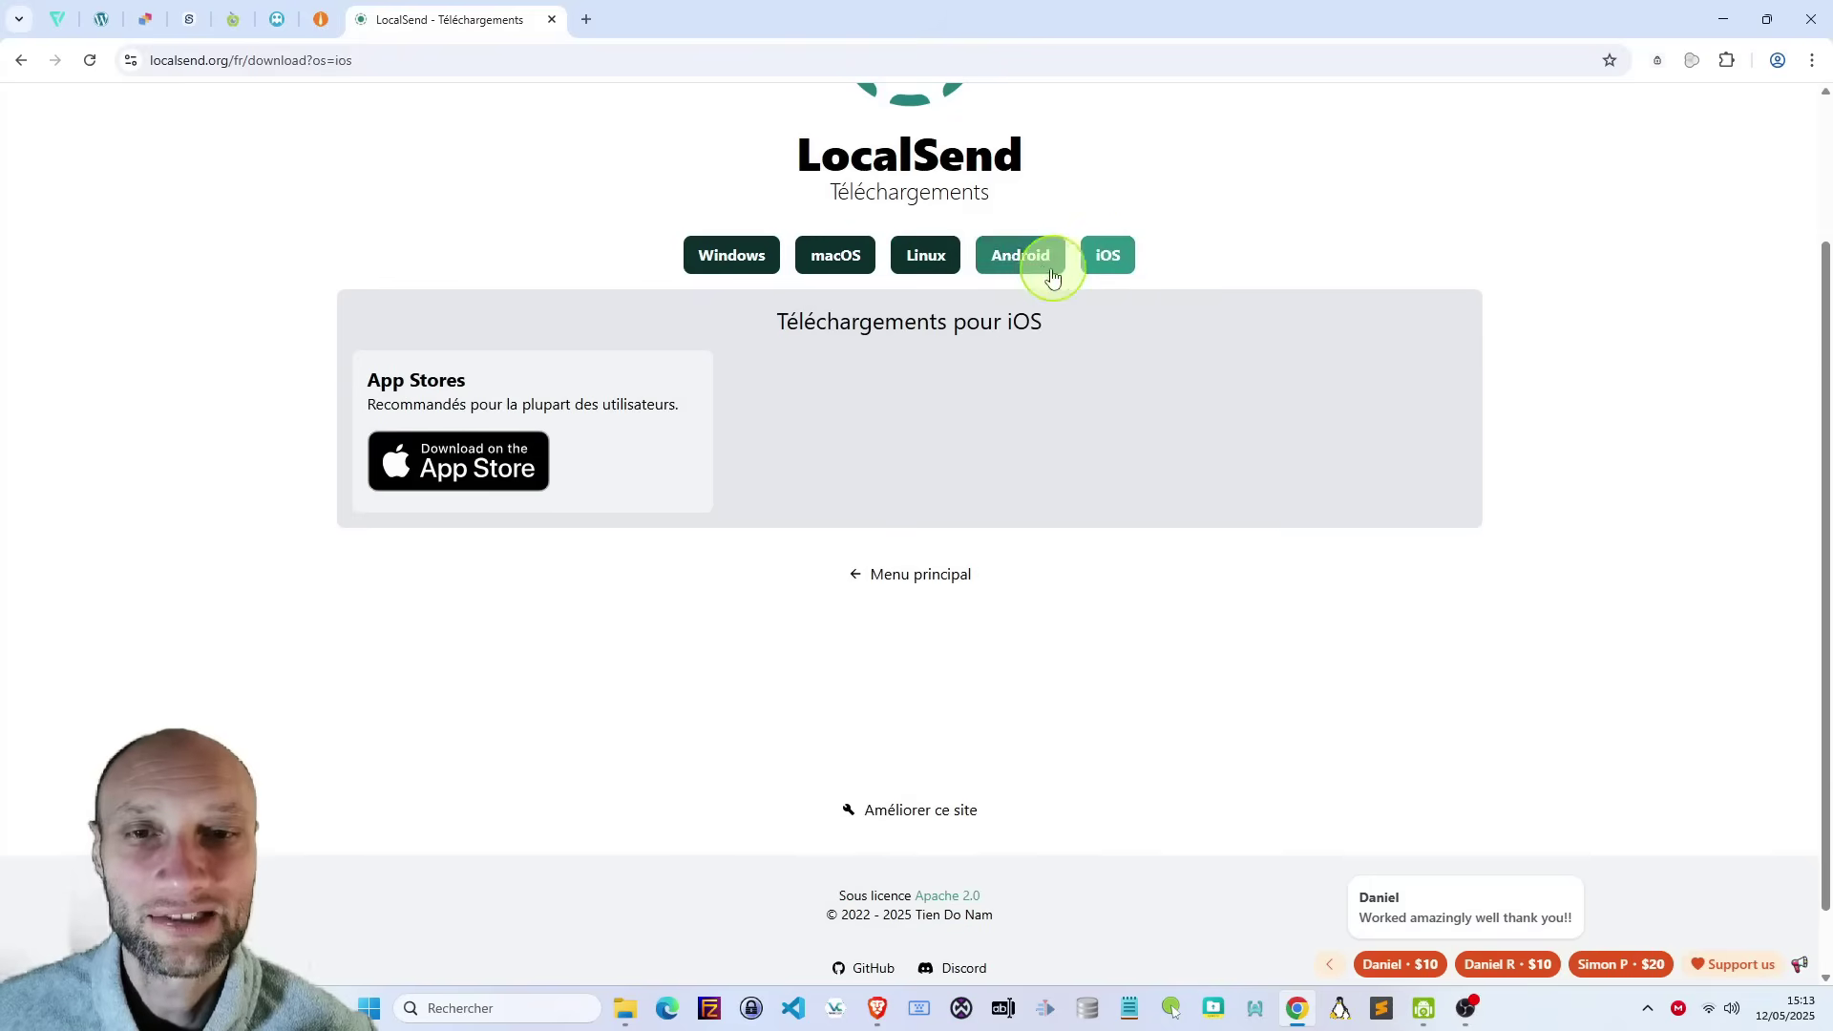
{"action": "left_click", "coordinate": [1022, 254]}
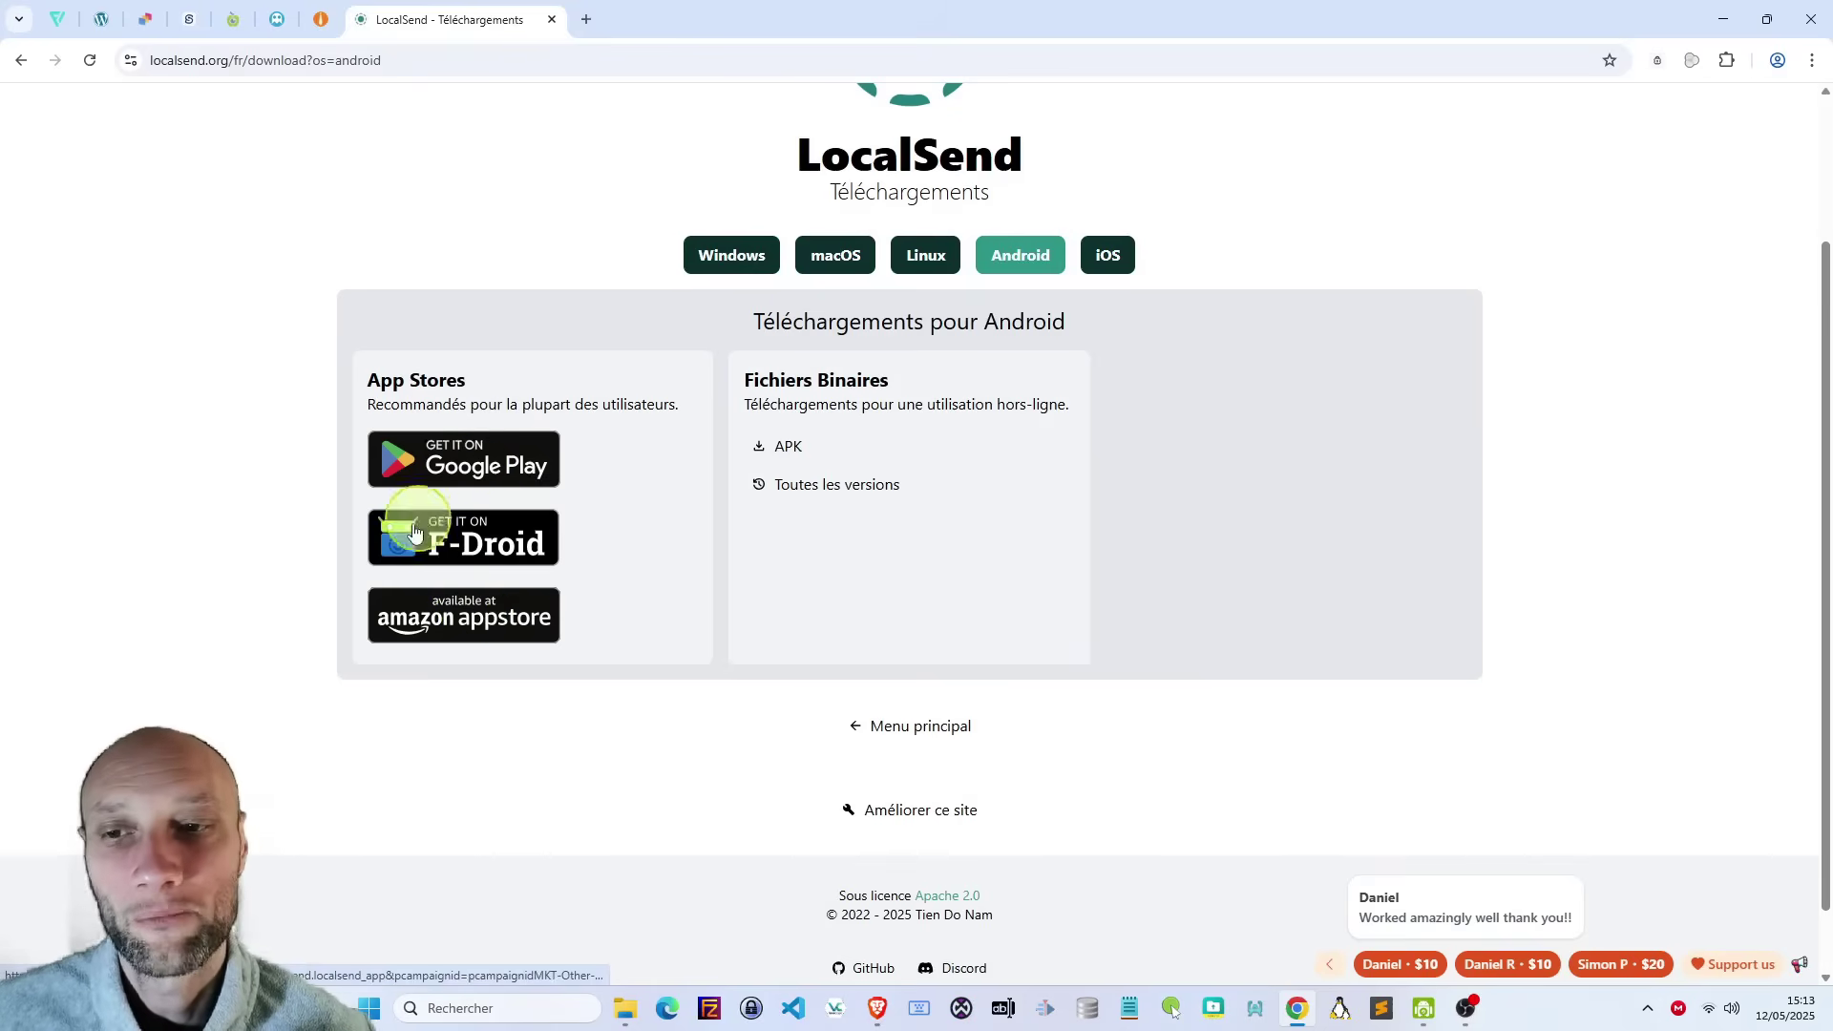
{"action": "left_click", "coordinate": [1108, 255]}
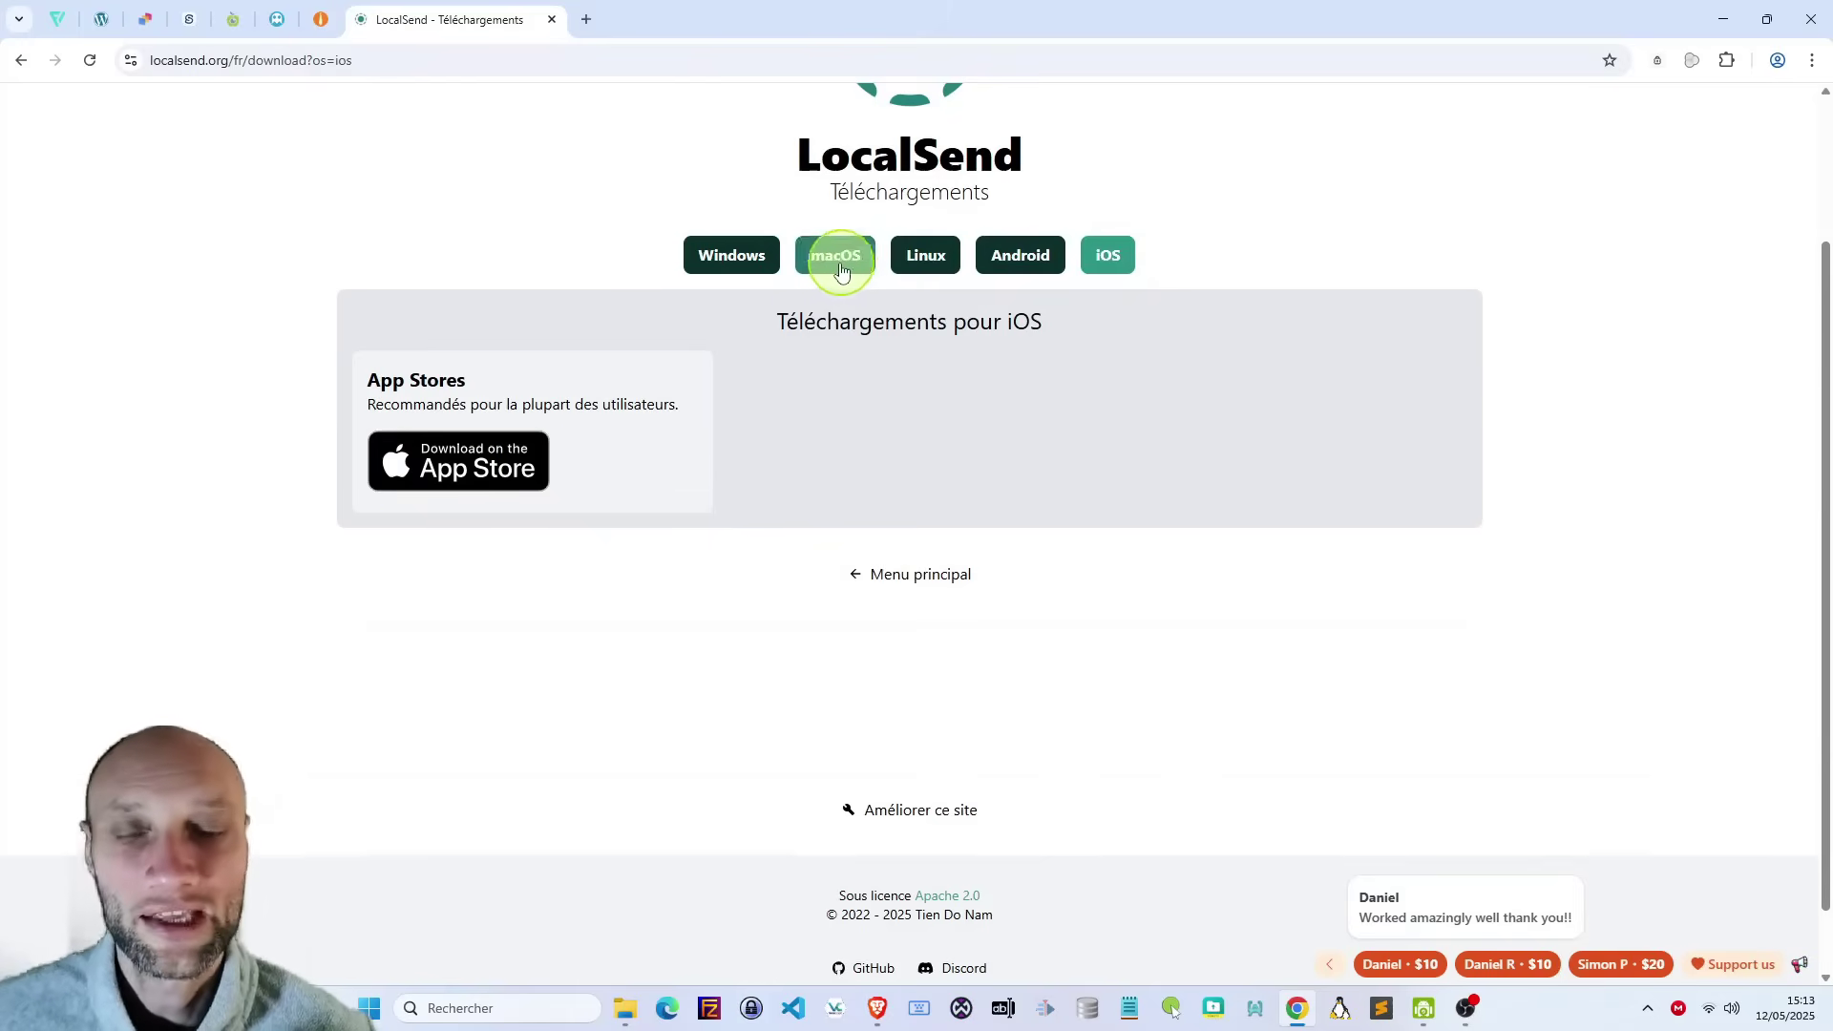
Download the Windows EXE version of LocalSend and launch the installer, with the browser minimized.
{"action": "left_click", "coordinate": [729, 259]}
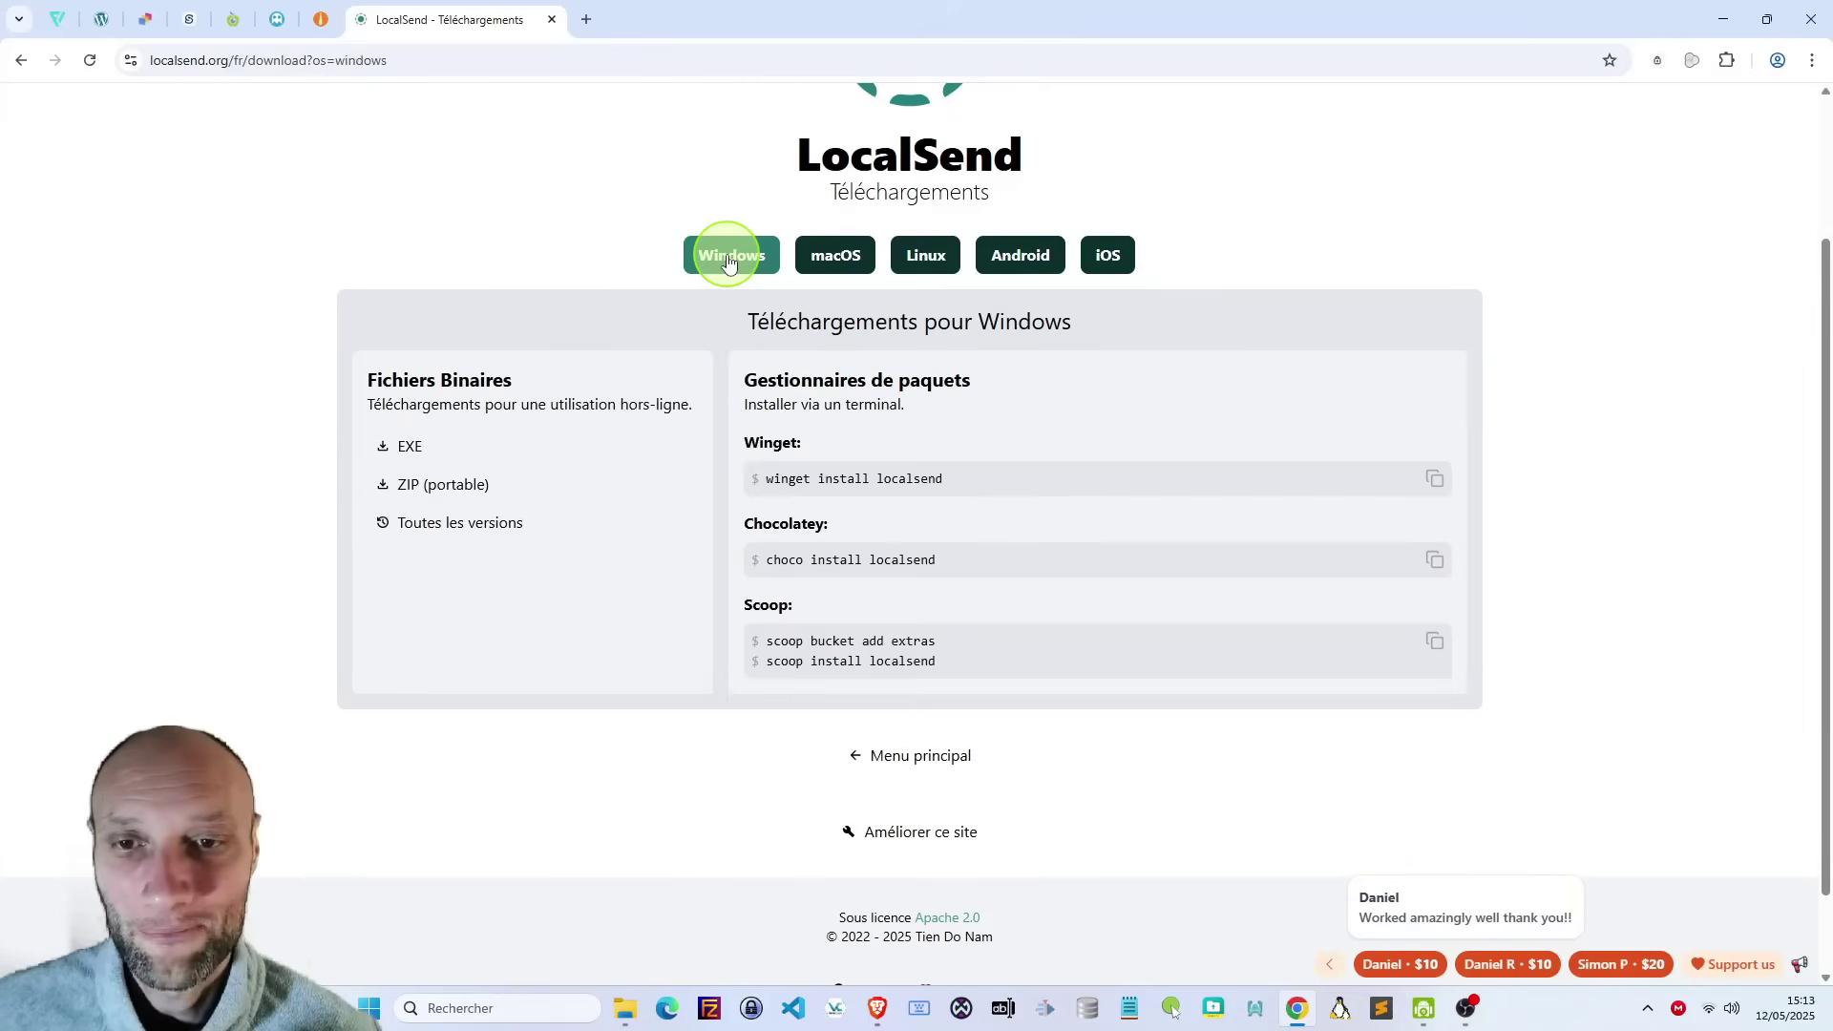
{"action": "left_click", "coordinate": [411, 449]}
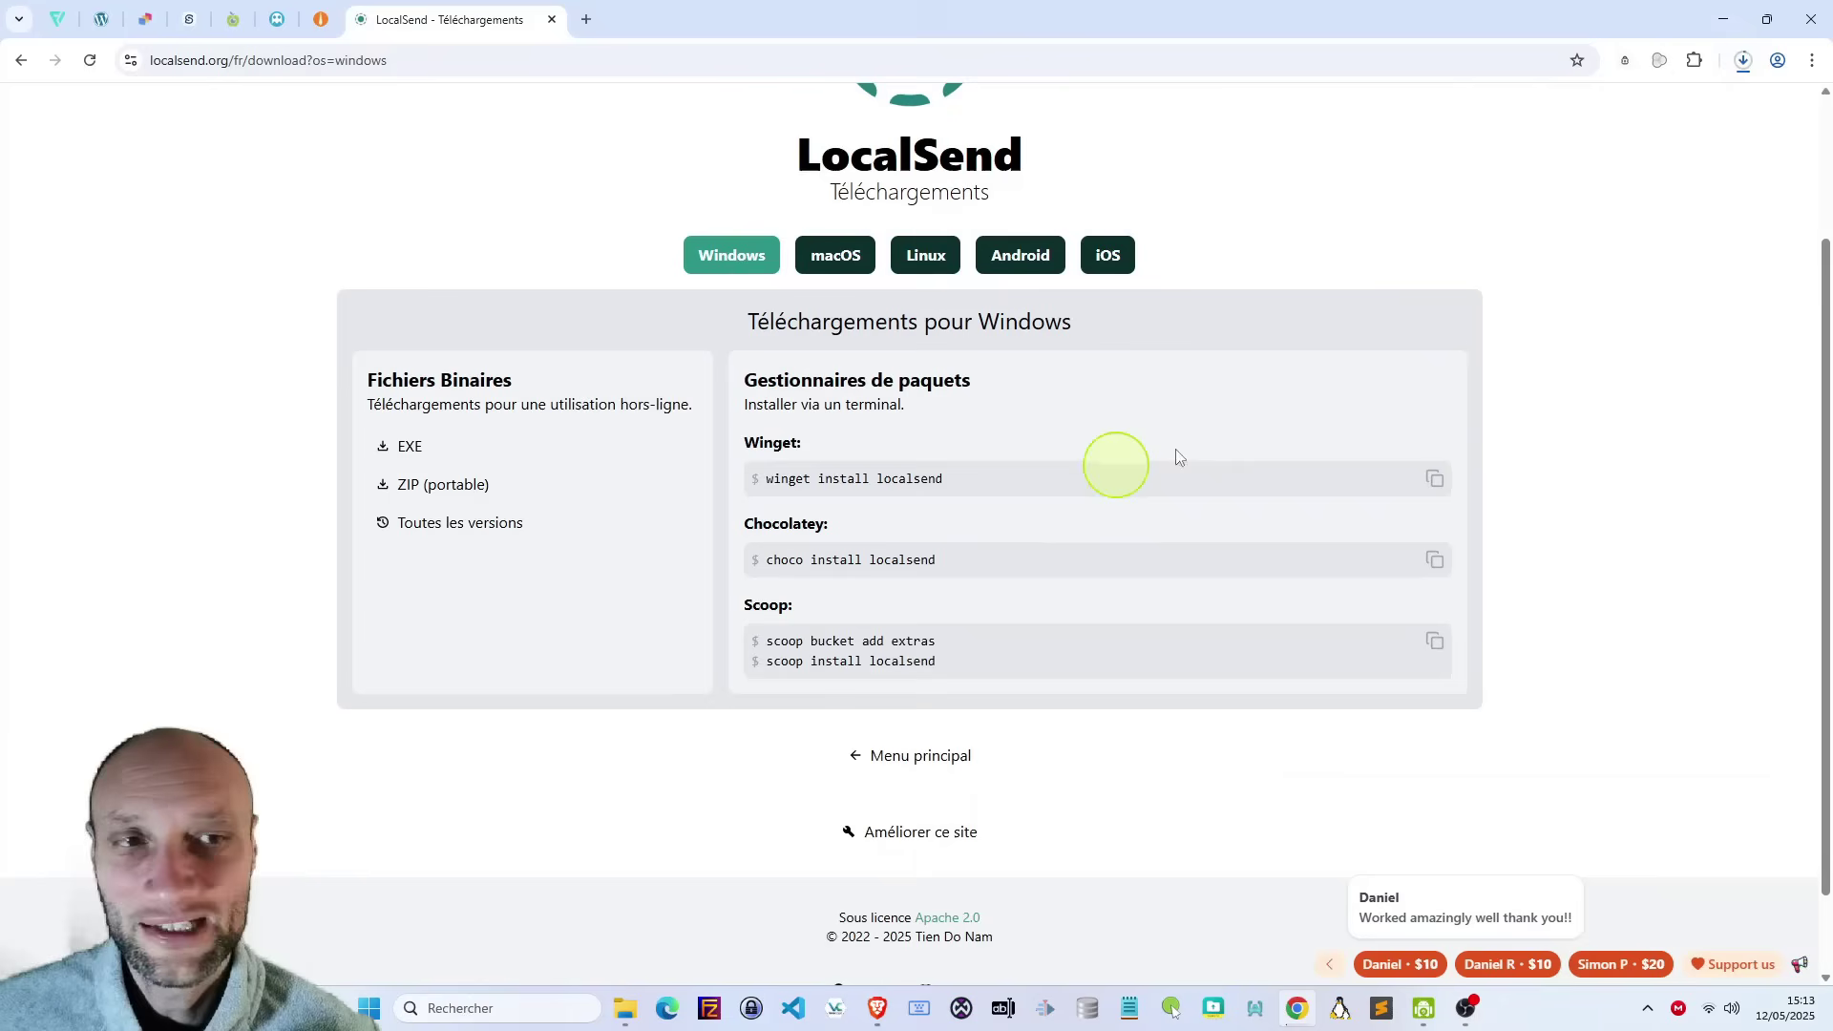
{"action": "left_click", "coordinate": [1743, 69]}
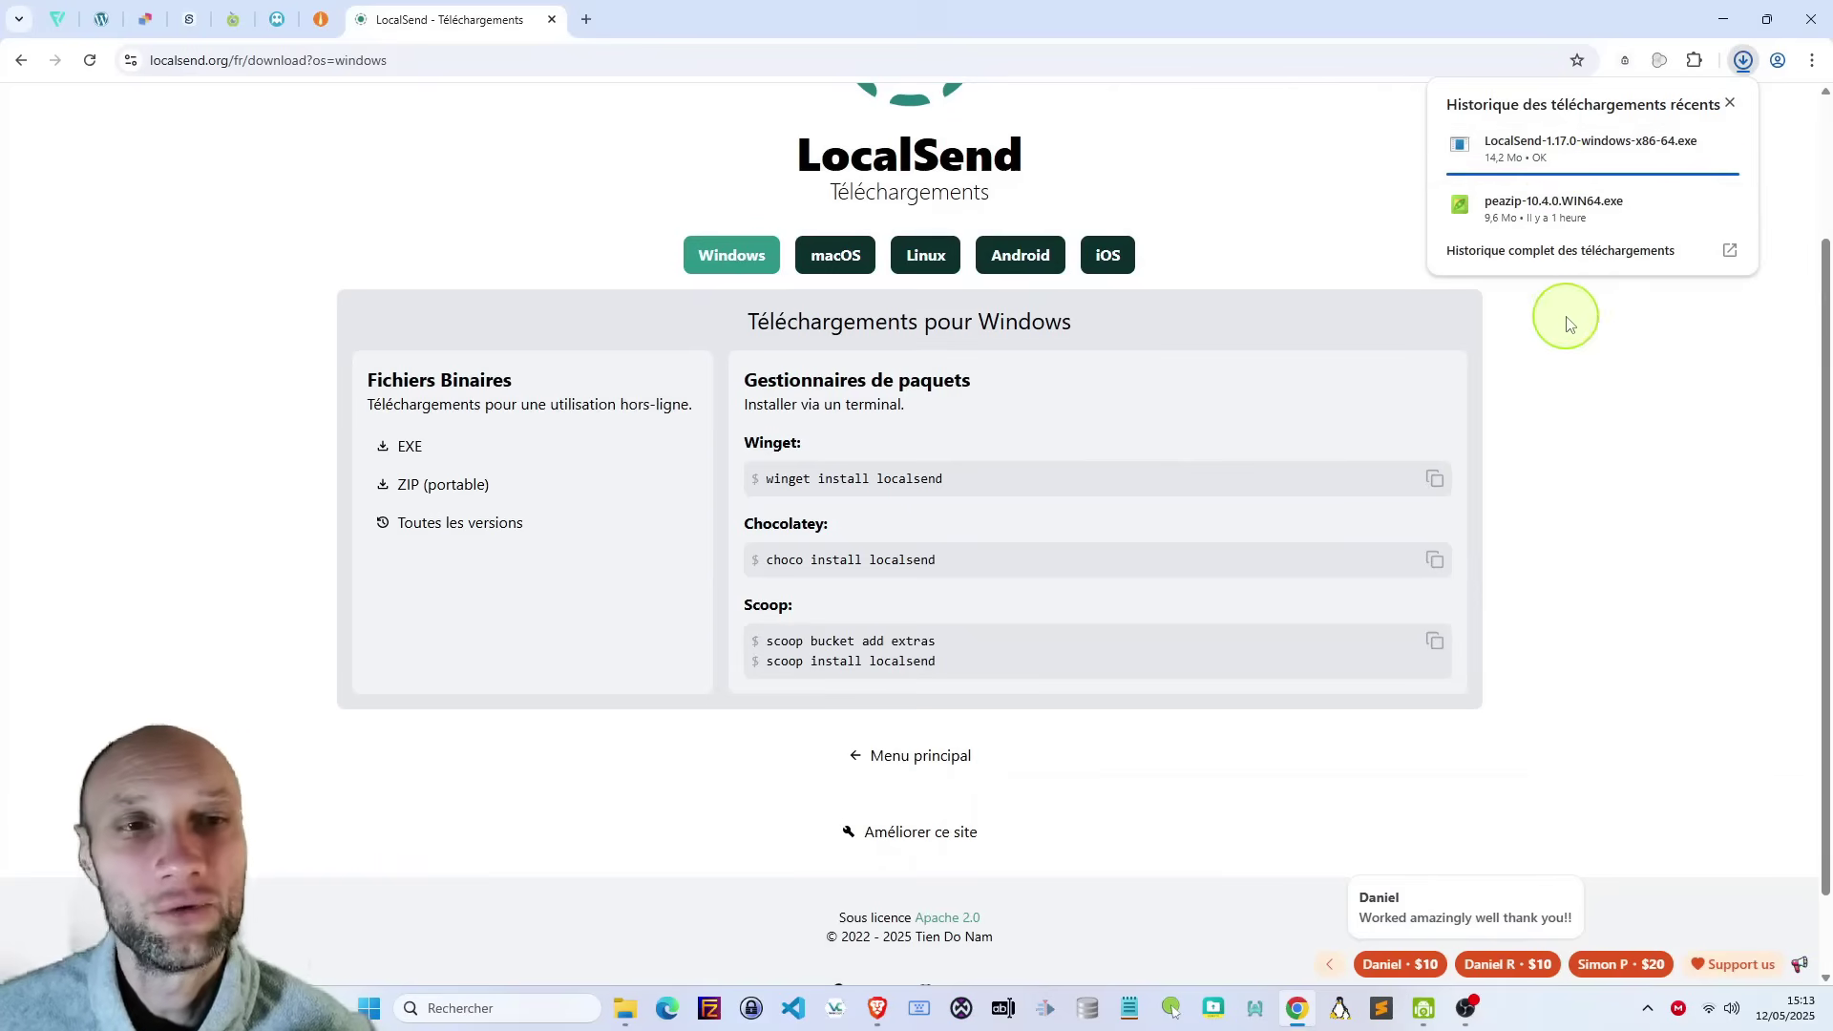
{"action": "left_click", "coordinate": [1553, 148]}
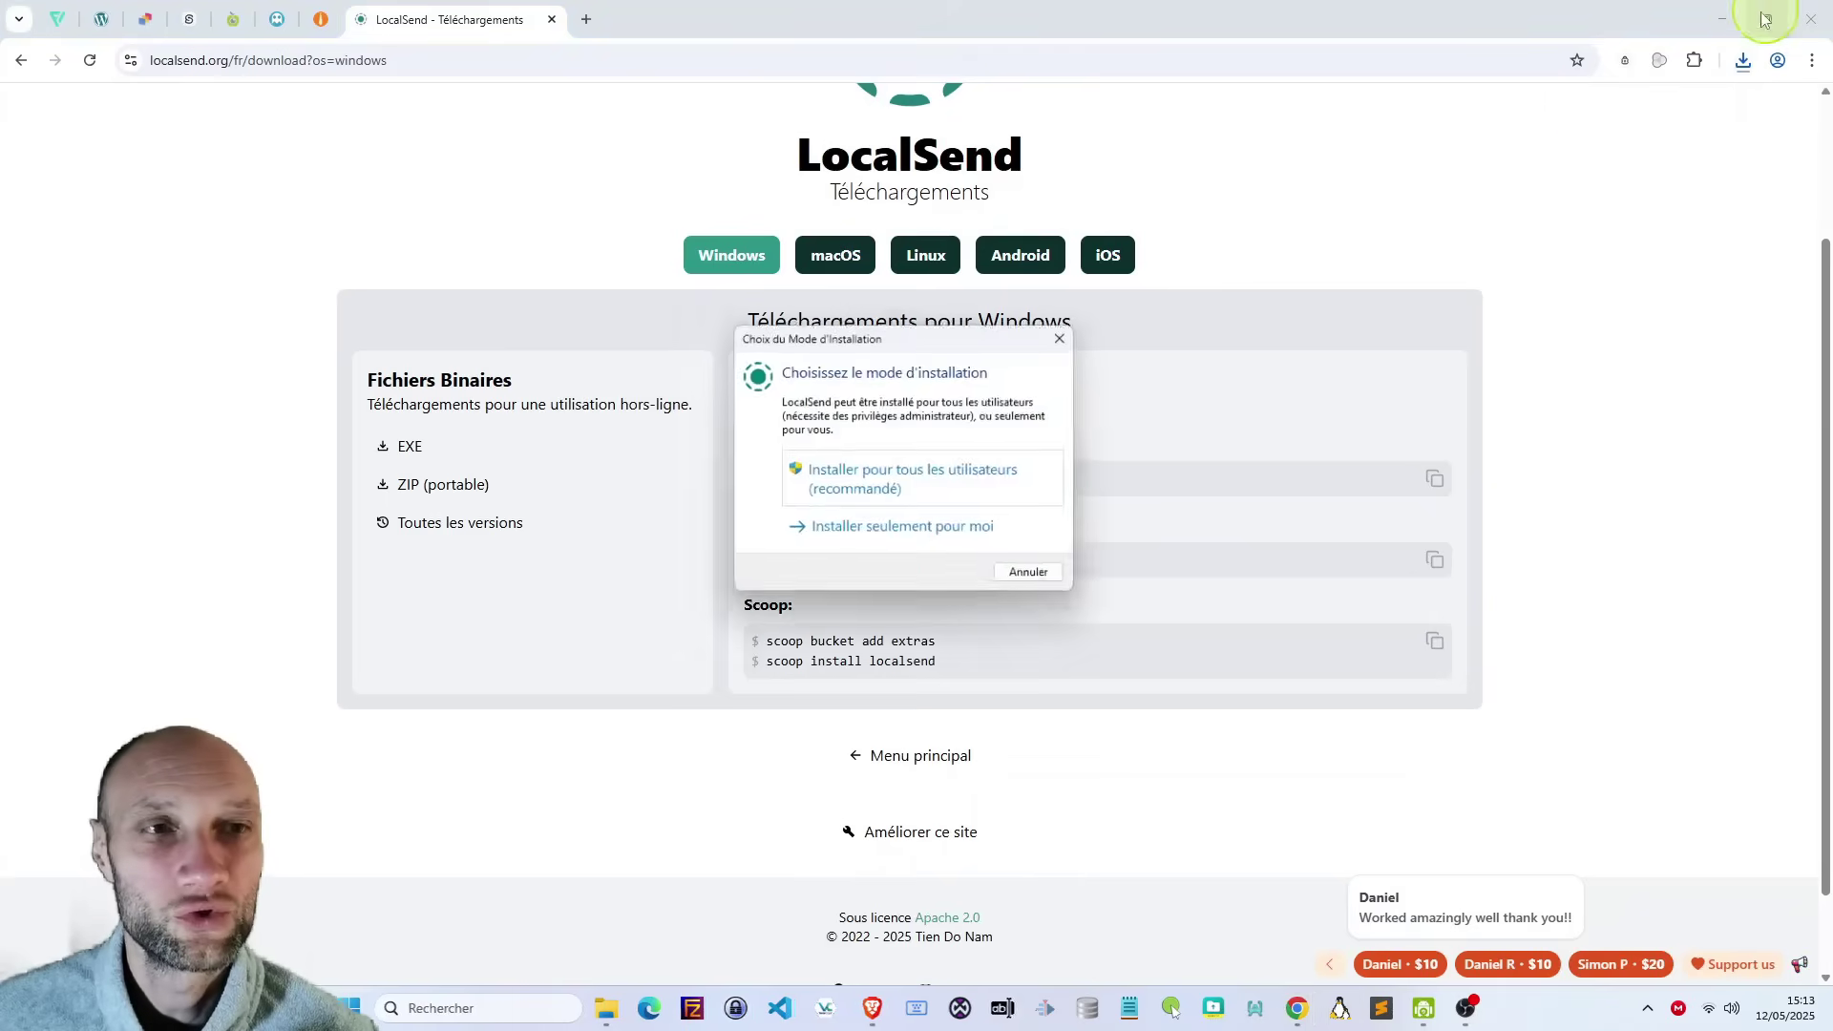
{"action": "left_click", "coordinate": [1722, 19]}
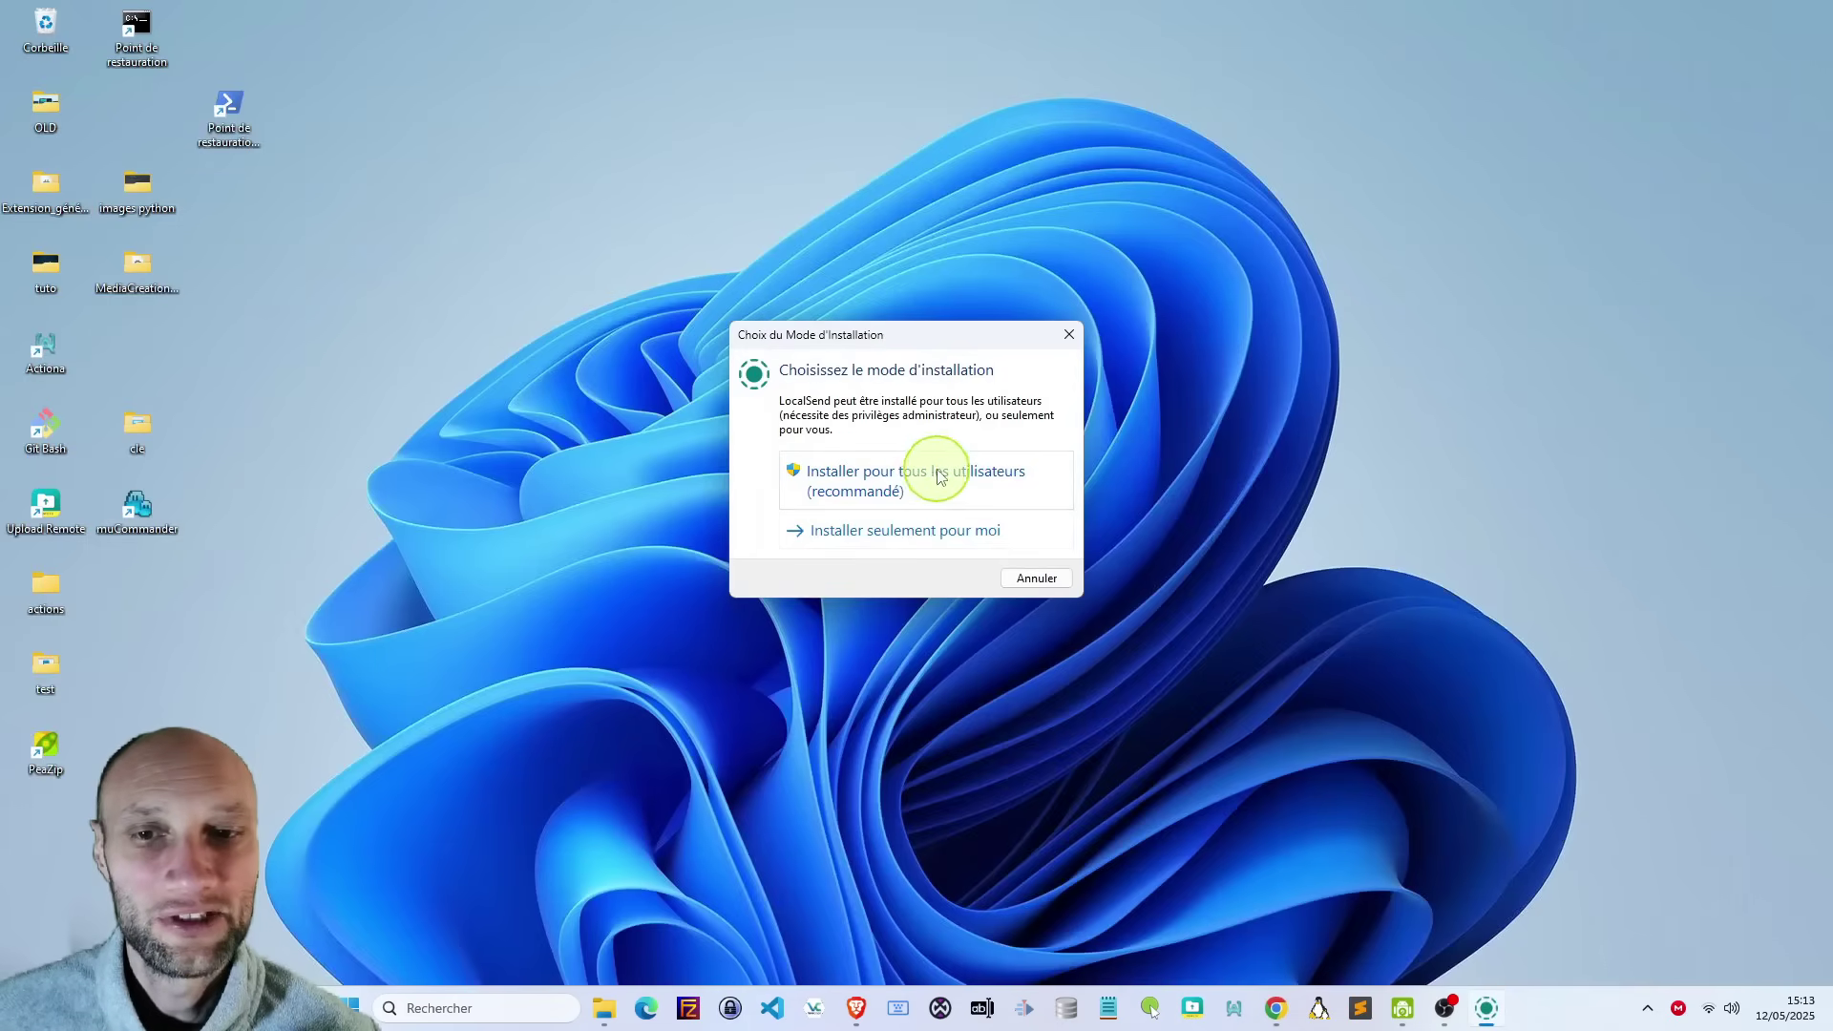
Install LocalSend for the current user only, in French, in the default folder with a desktop icon, and run it on completion.
{"action": "left_click", "coordinate": [904, 531]}
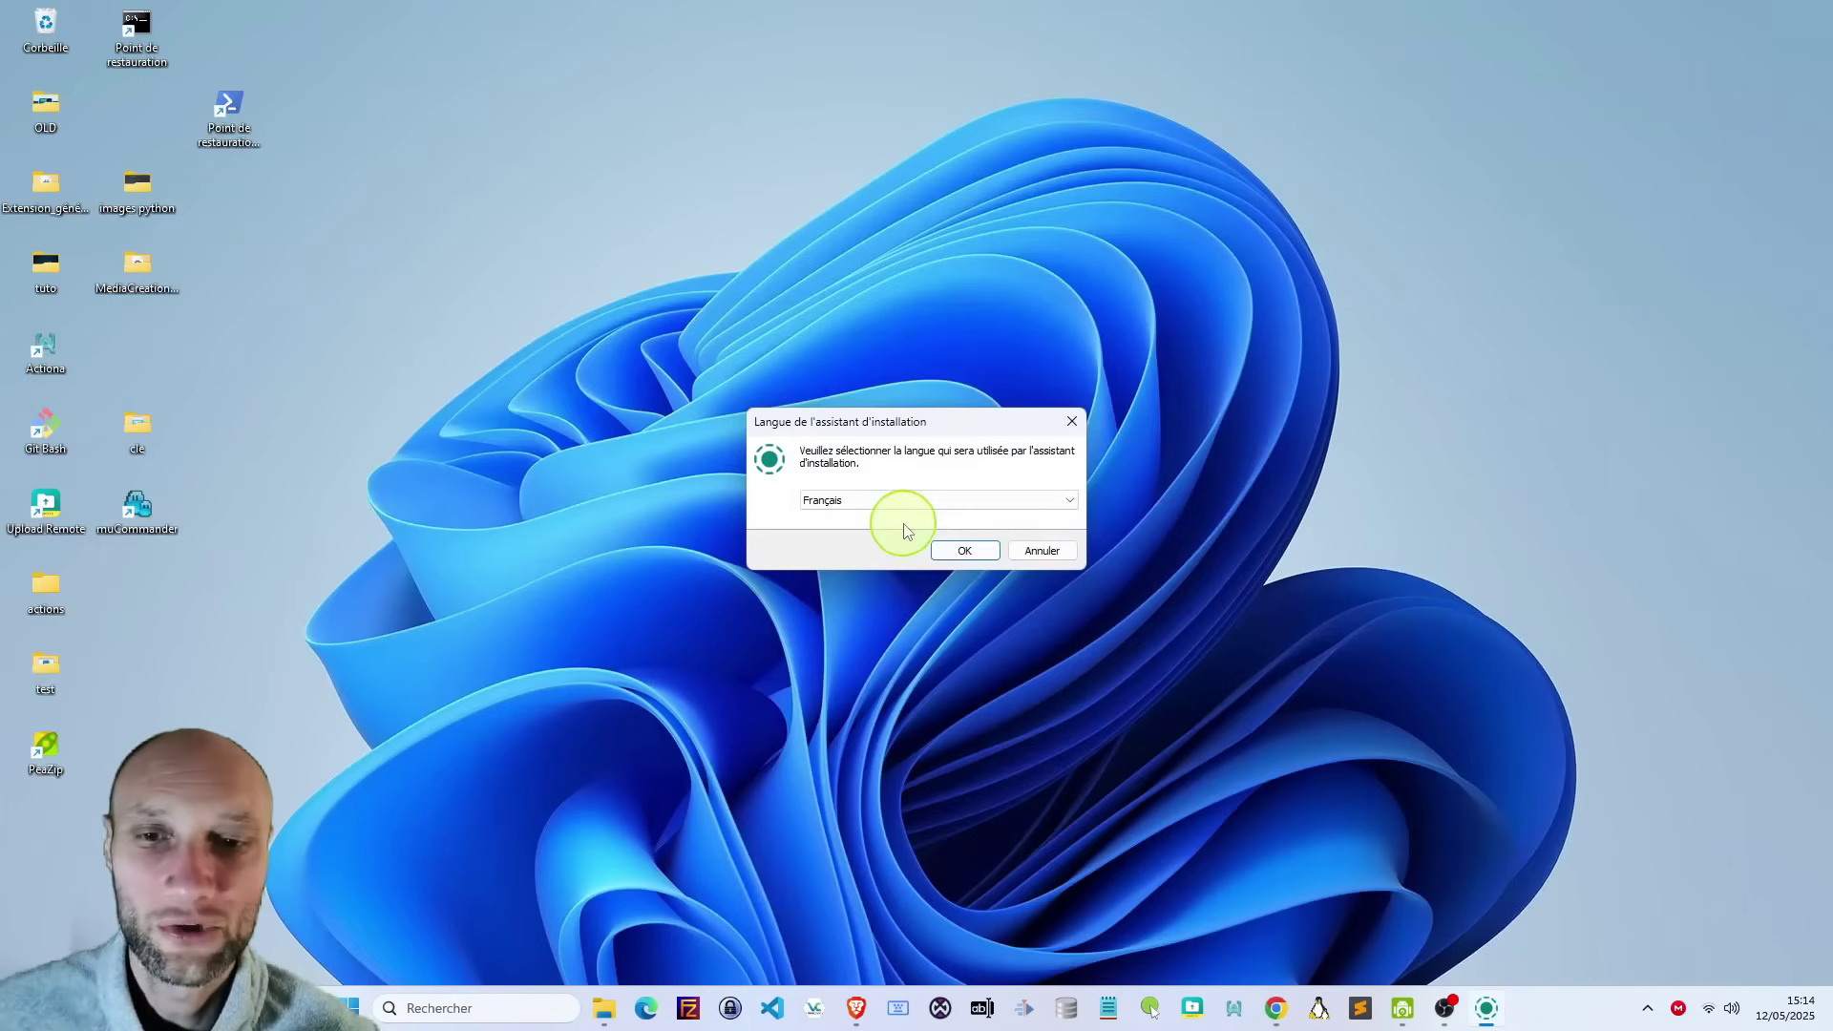
{"action": "left_click", "coordinate": [962, 548]}
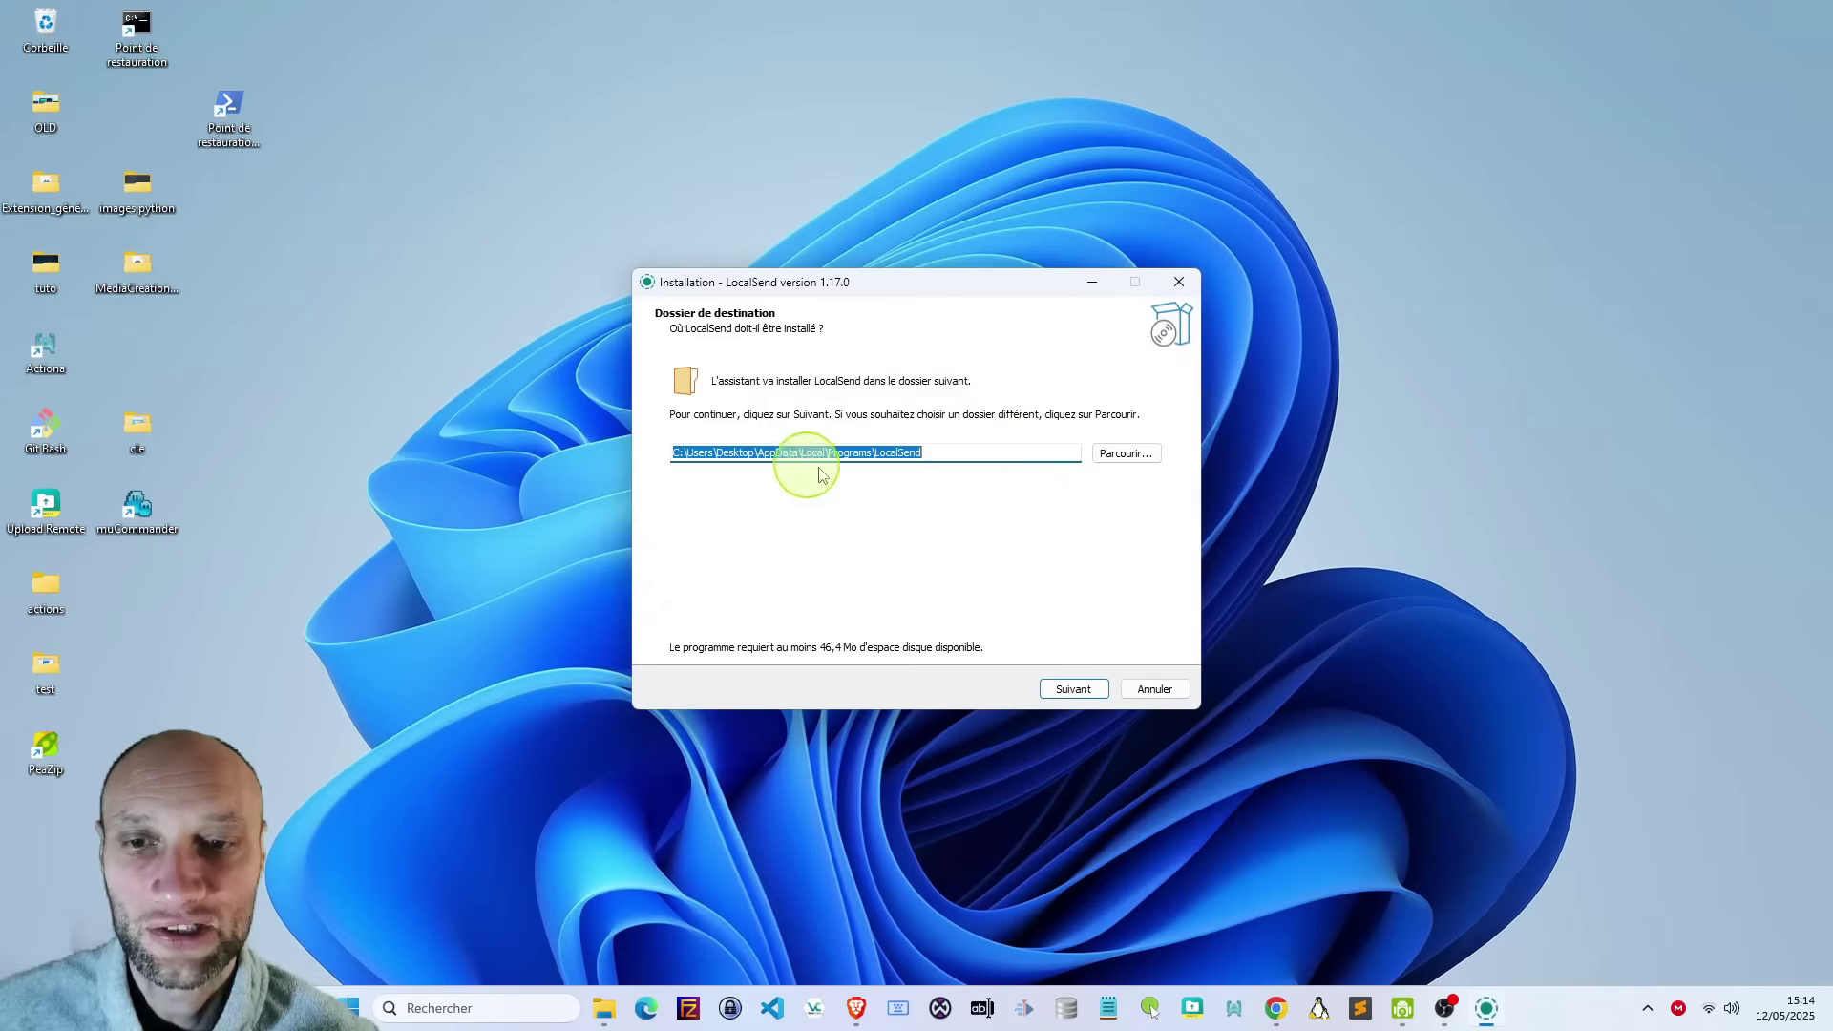
{"action": "left_click", "coordinate": [1075, 689]}
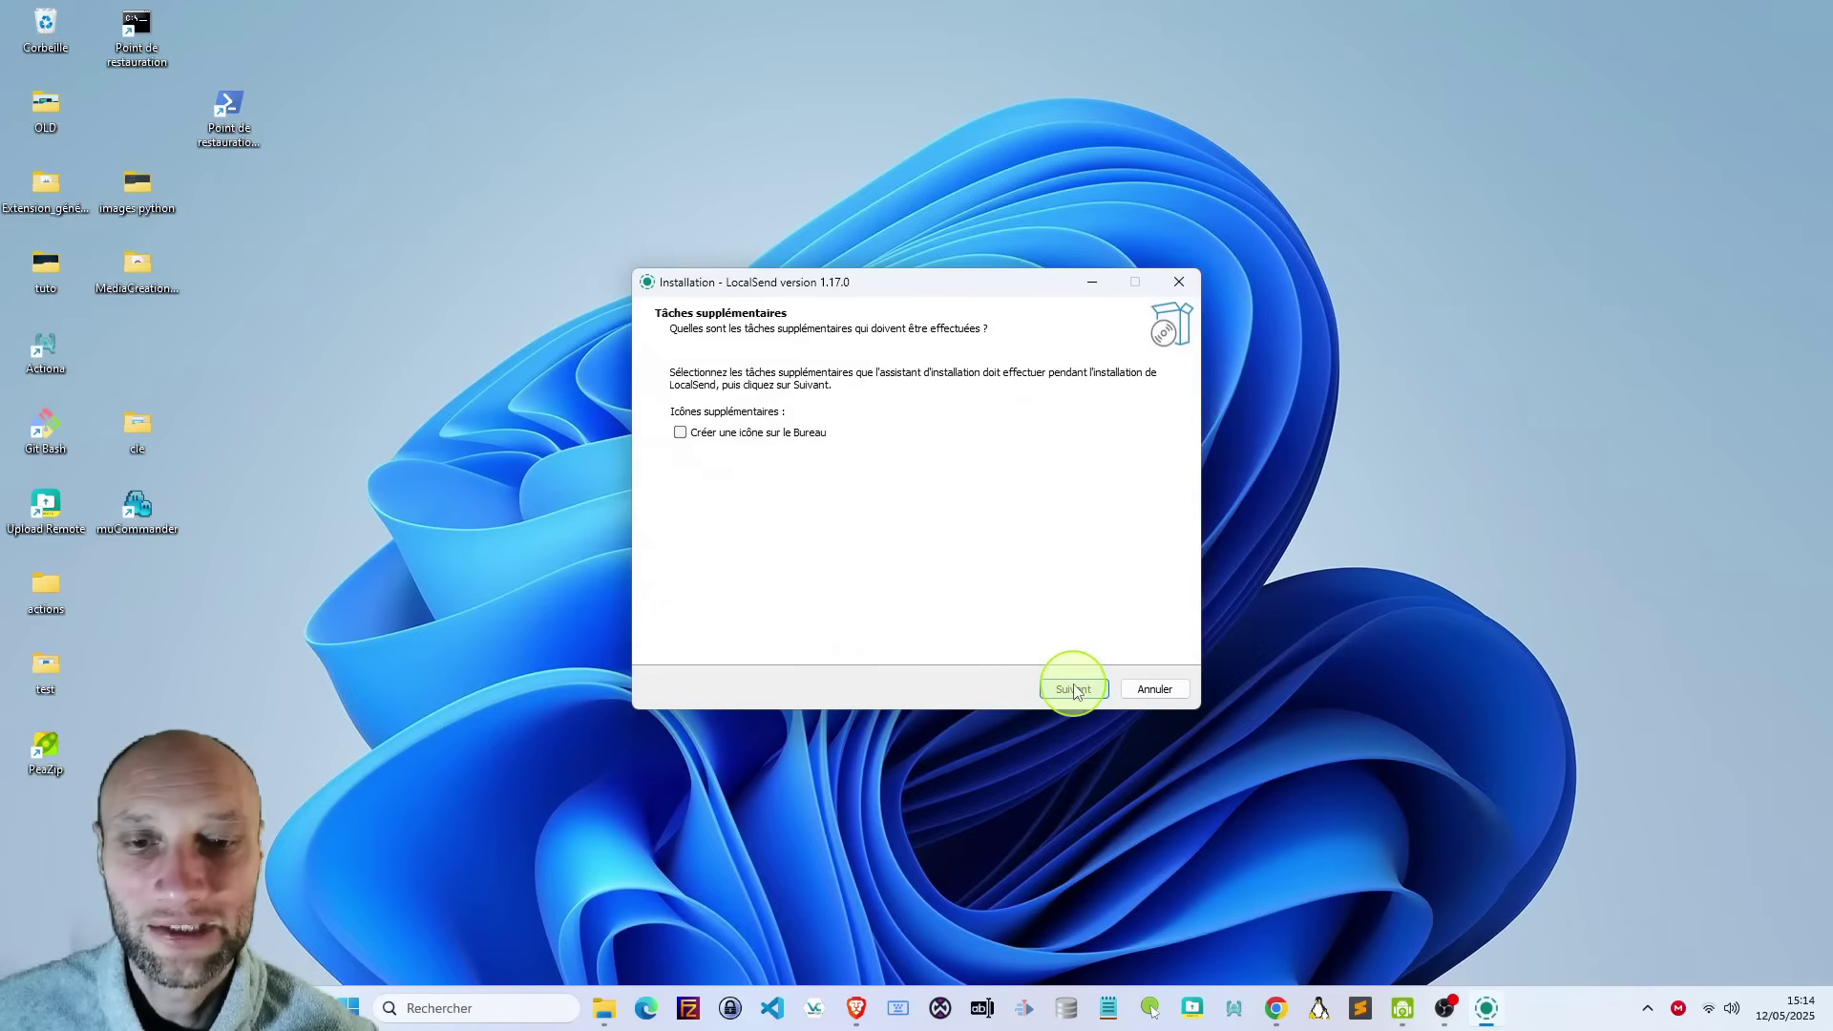
{"action": "left_click", "coordinate": [755, 434]}
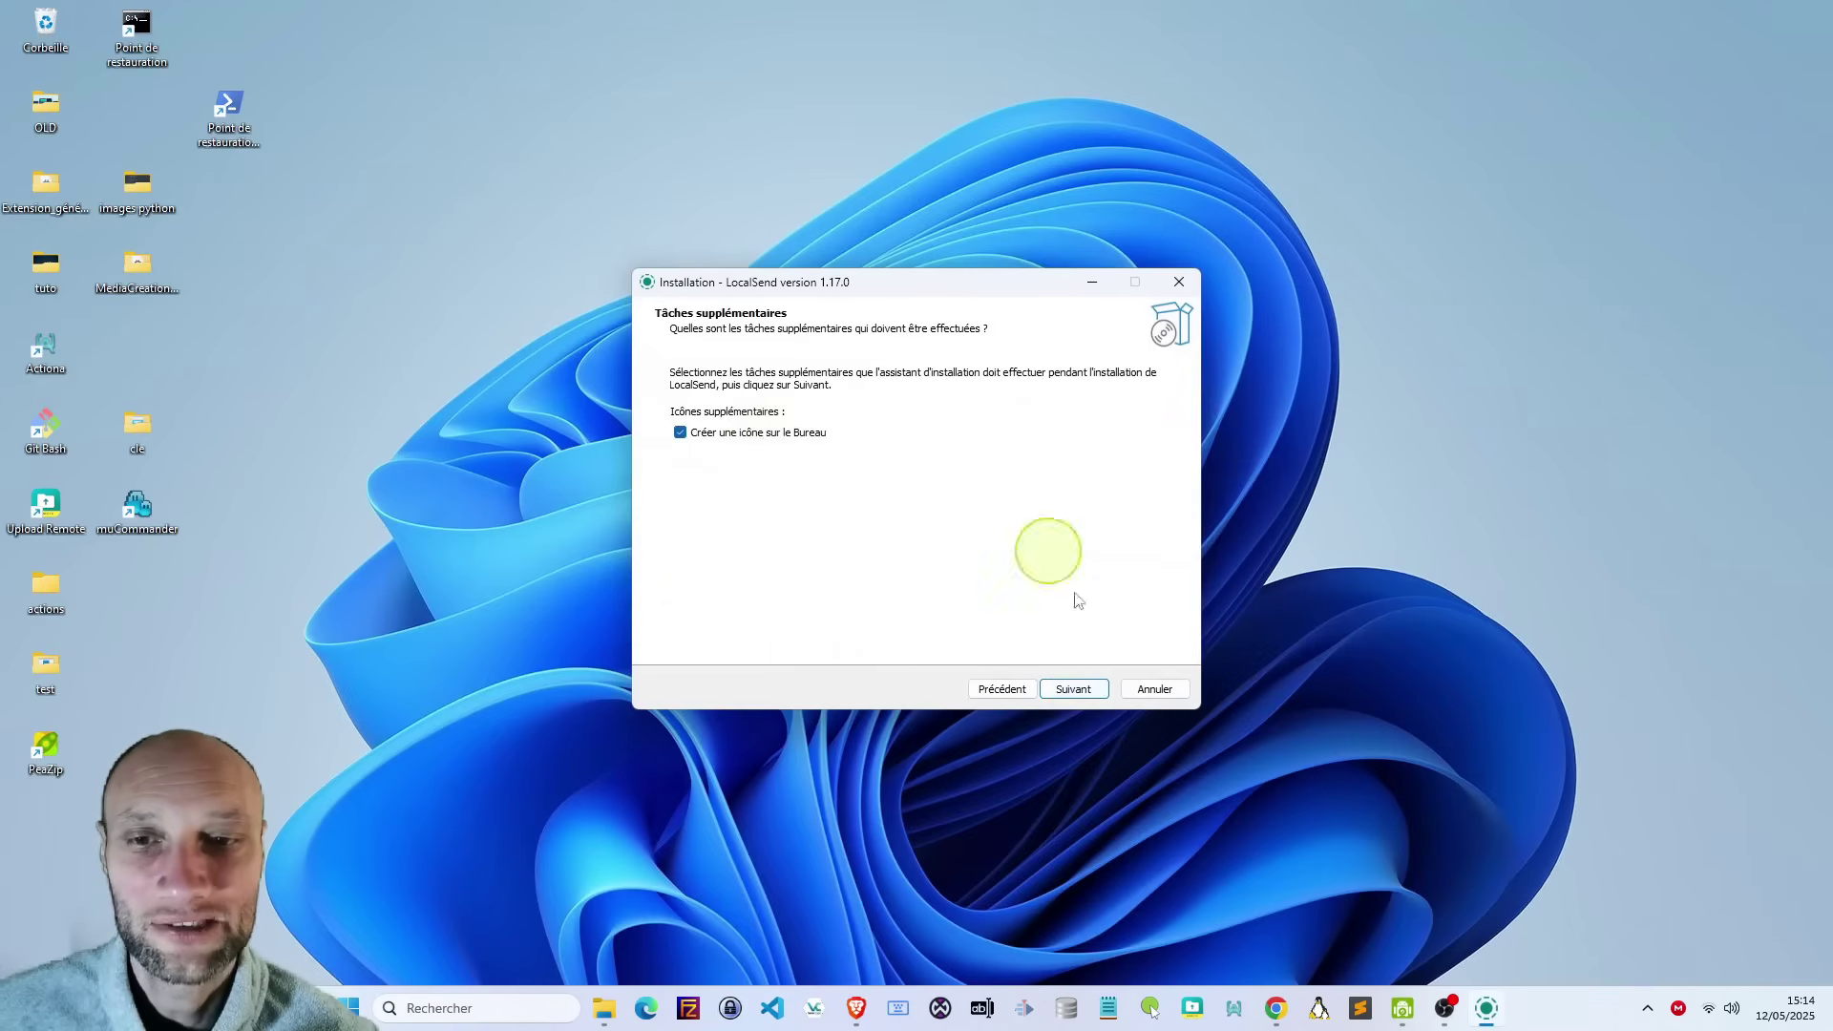
{"action": "left_click", "coordinate": [1079, 689]}
{"action": "left_click", "coordinate": [1082, 690]}
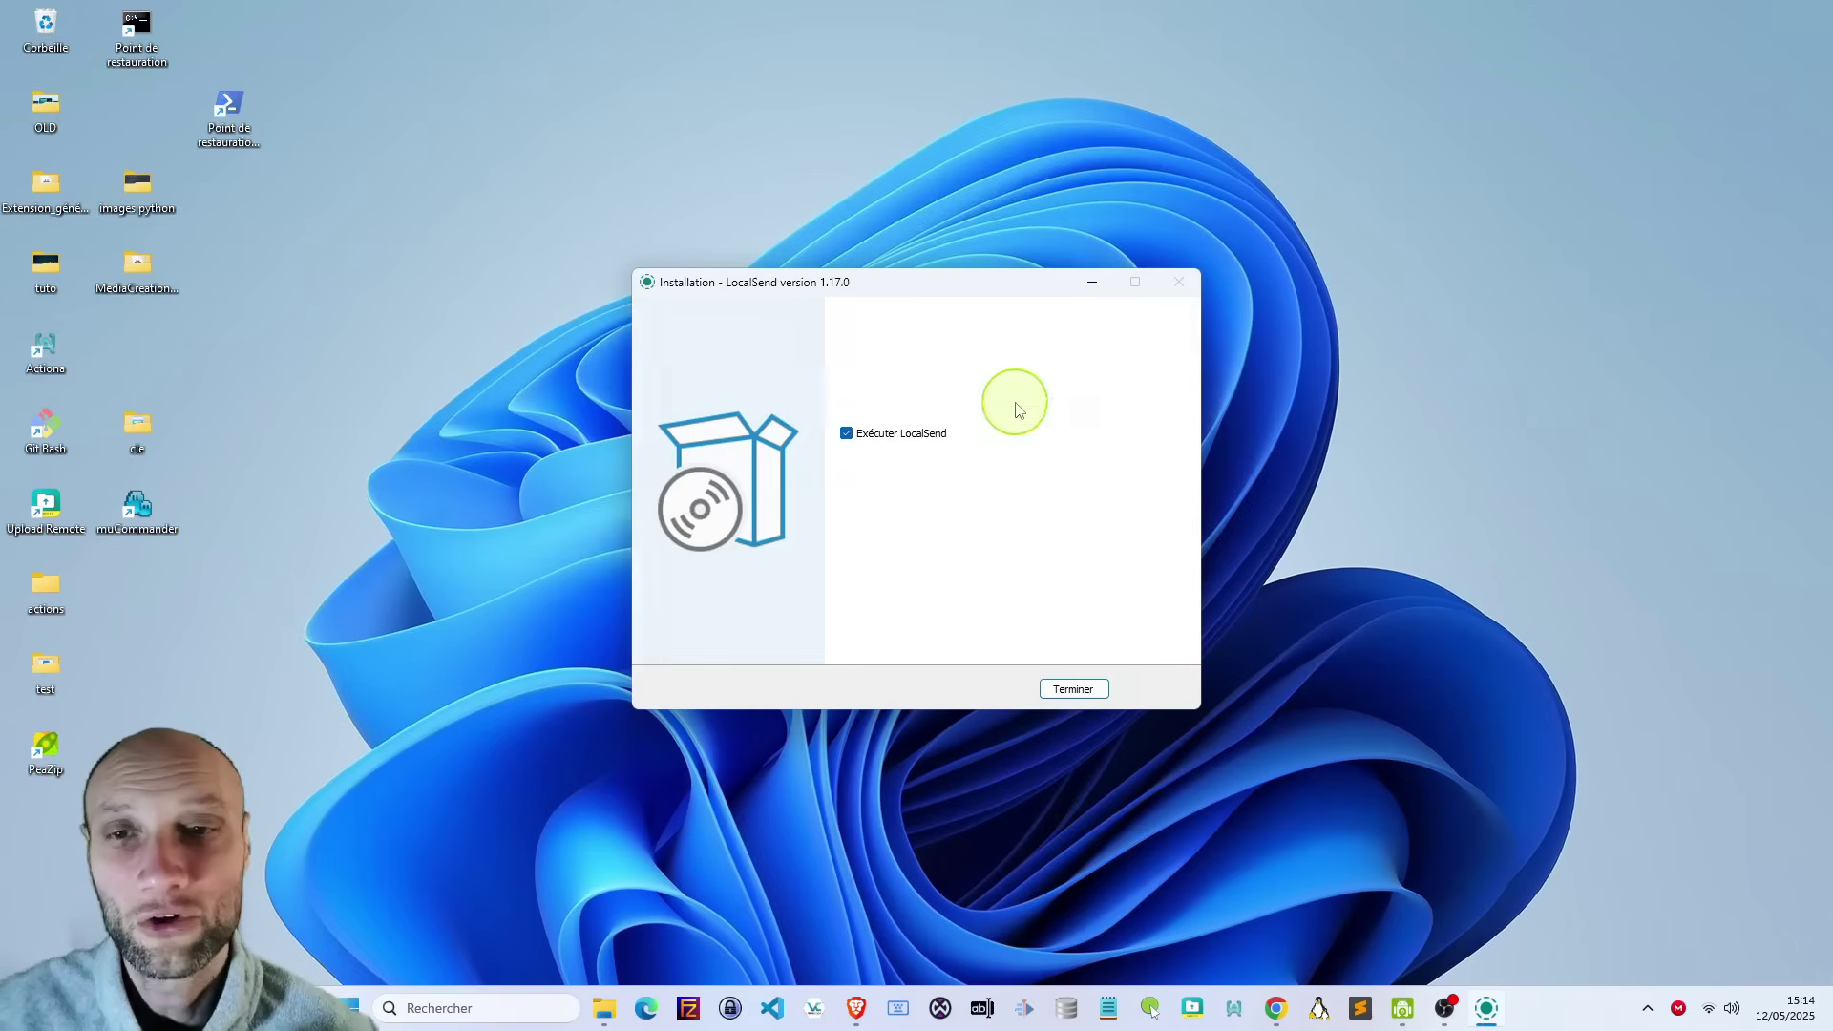
{"action": "left_click", "coordinate": [1073, 689]}
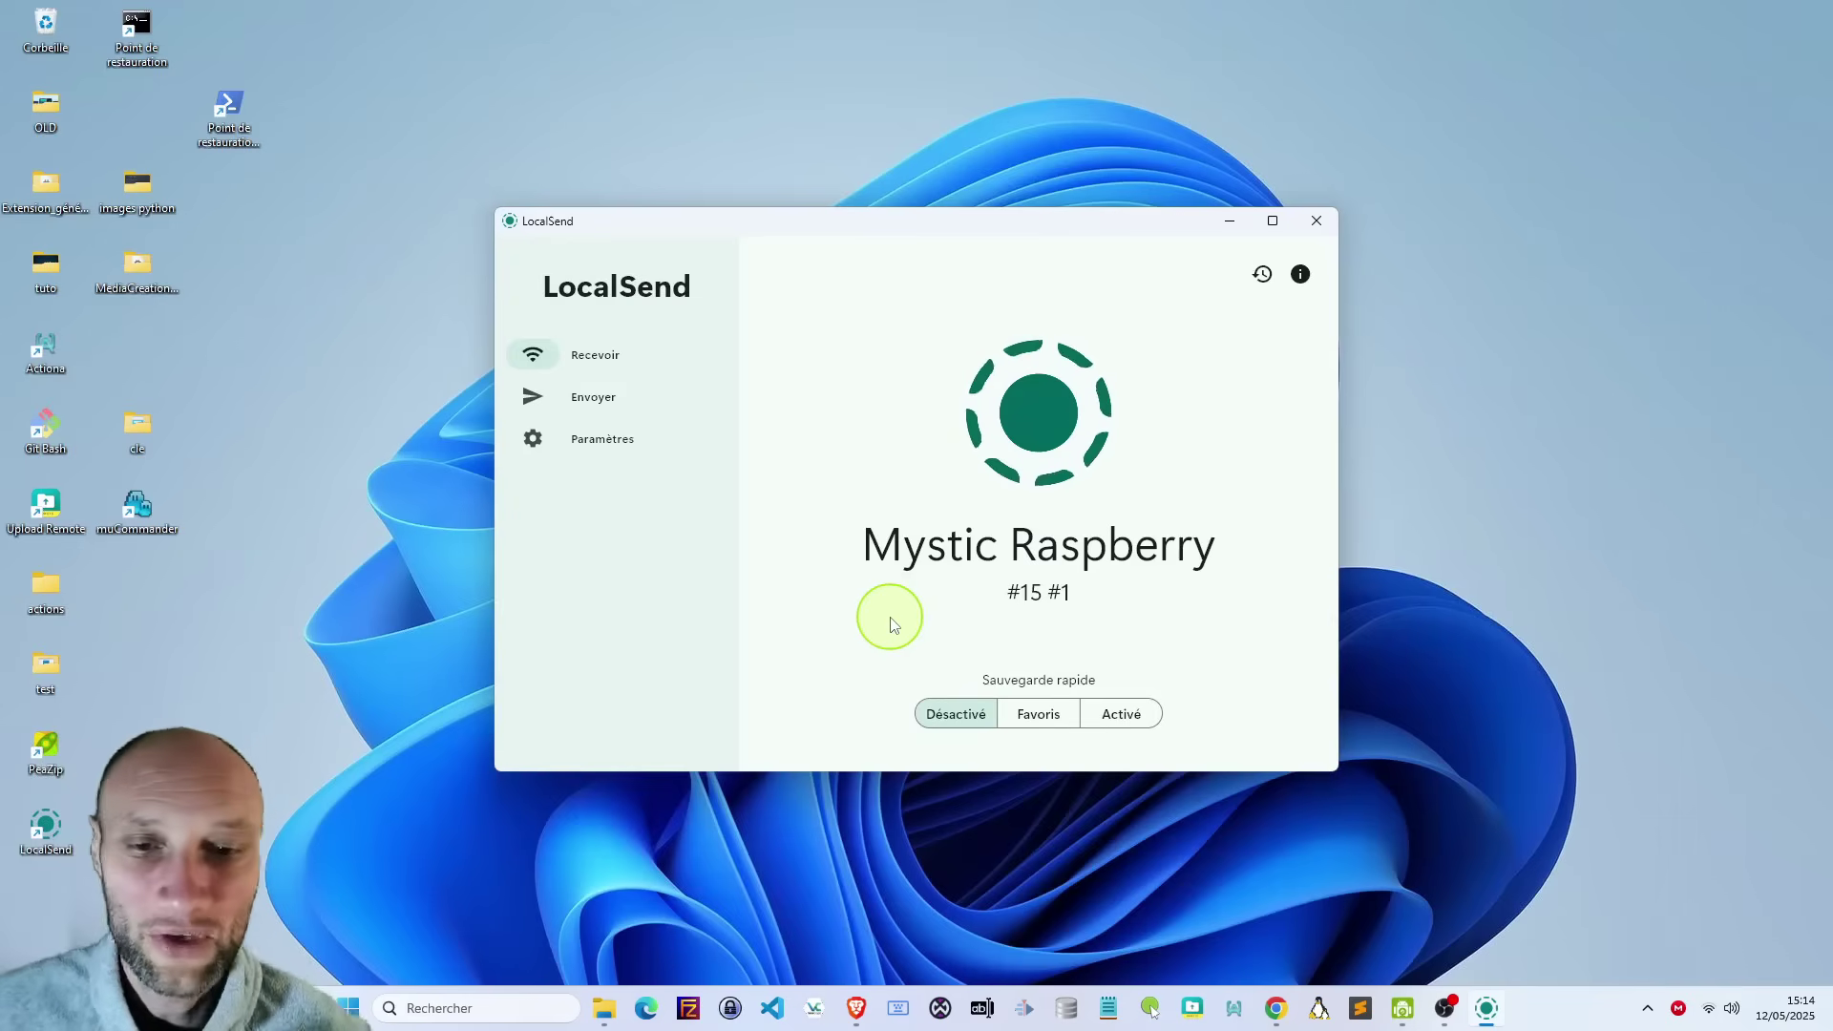
Examine LocalSend's transfer history and compare its receiving and sending pages.
{"action": "left_click", "coordinate": [1263, 274]}
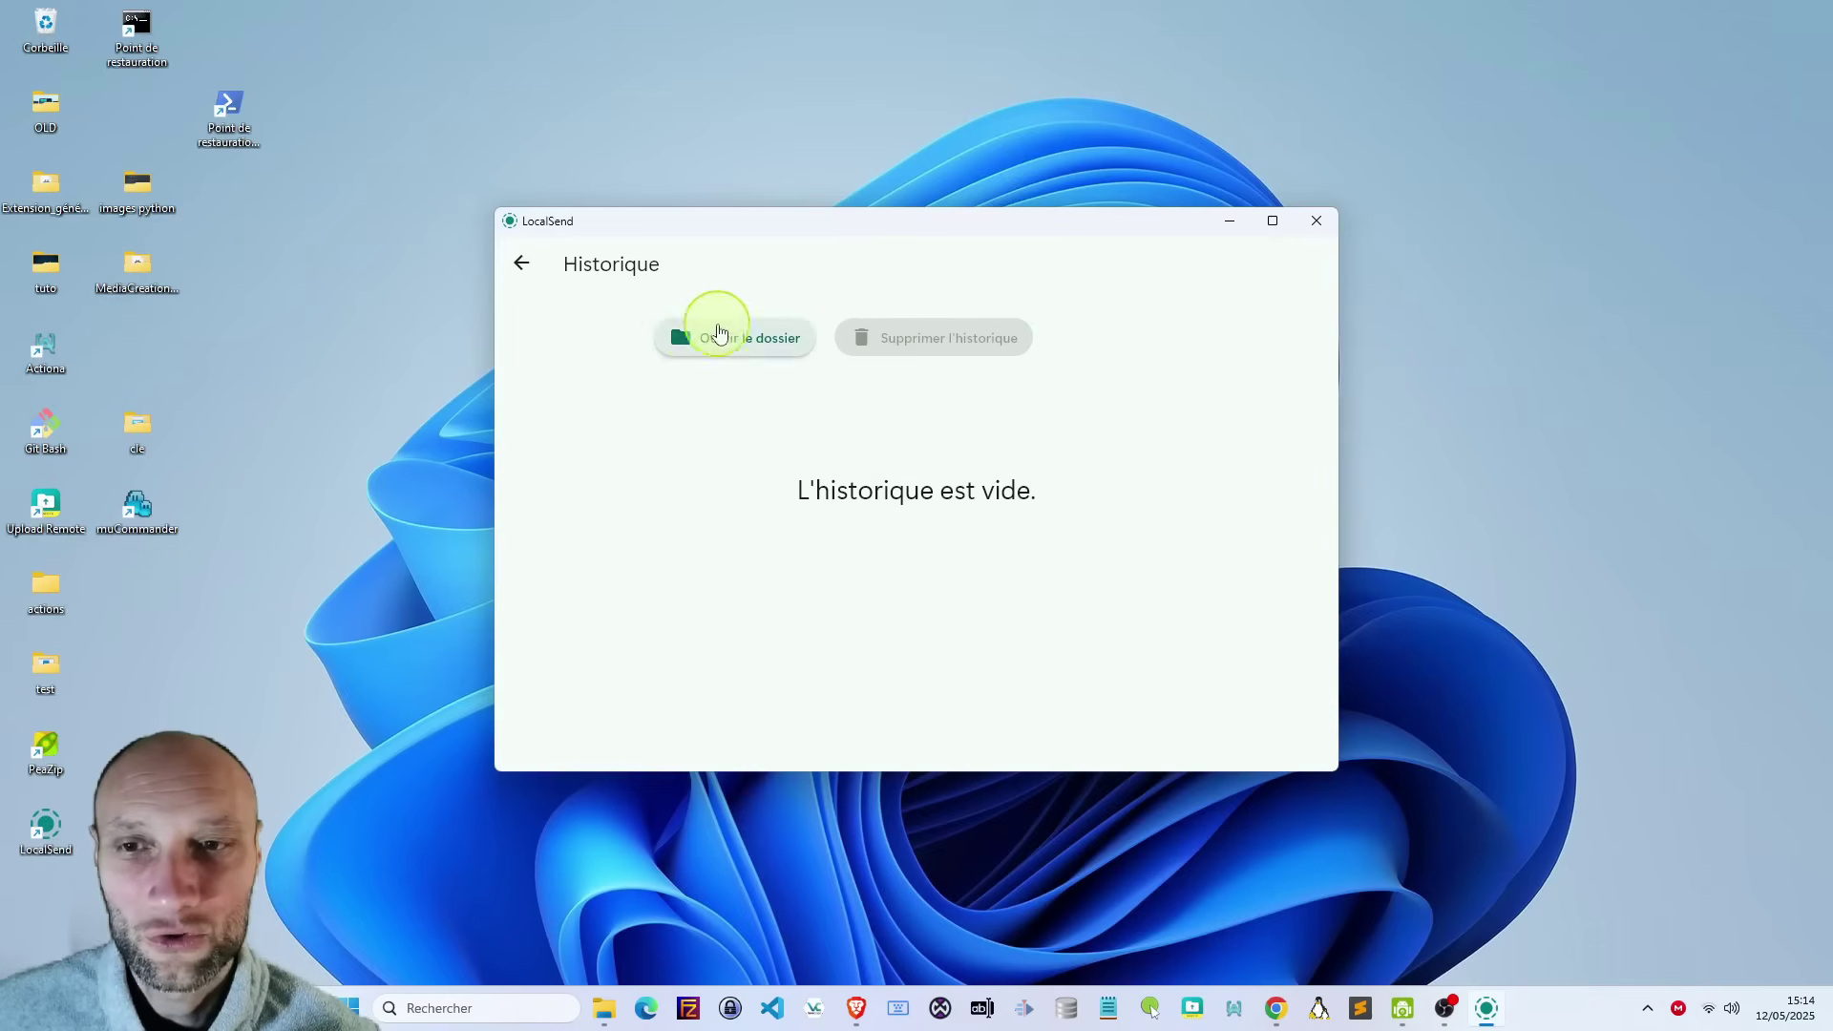
{"action": "left_click", "coordinate": [521, 263]}
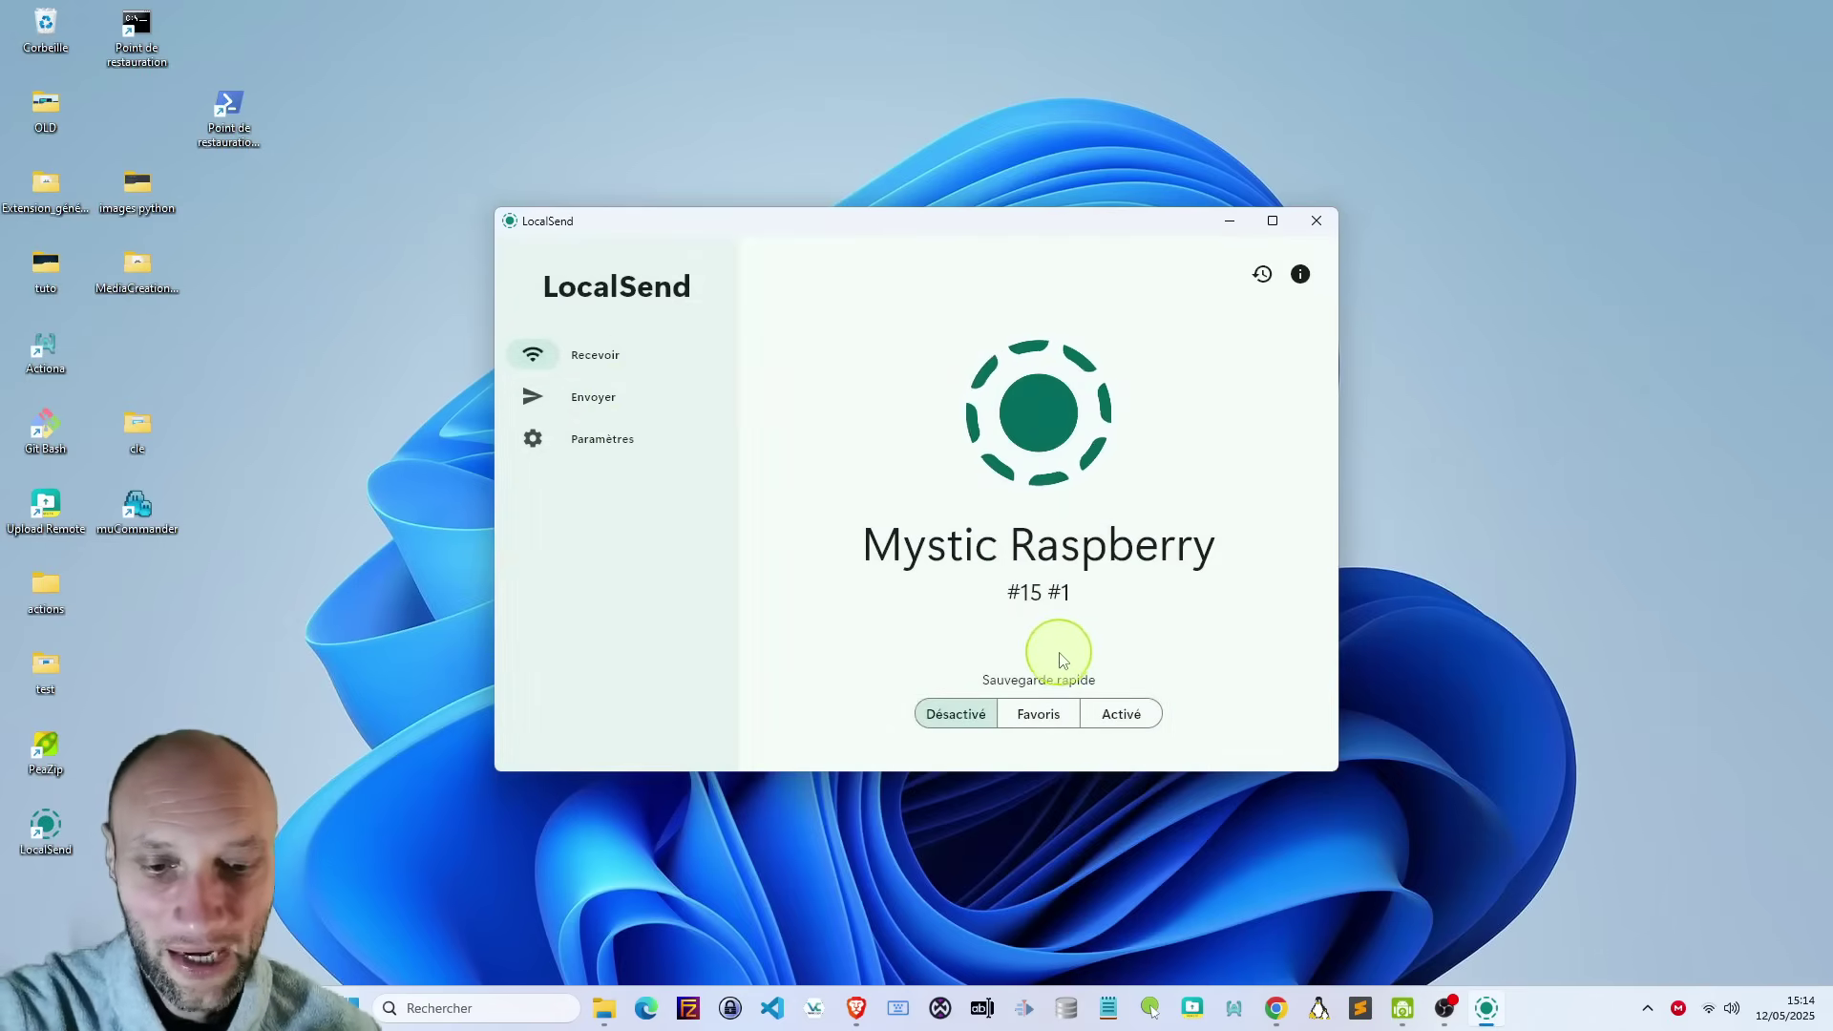
{"action": "left_click", "coordinate": [589, 395]}
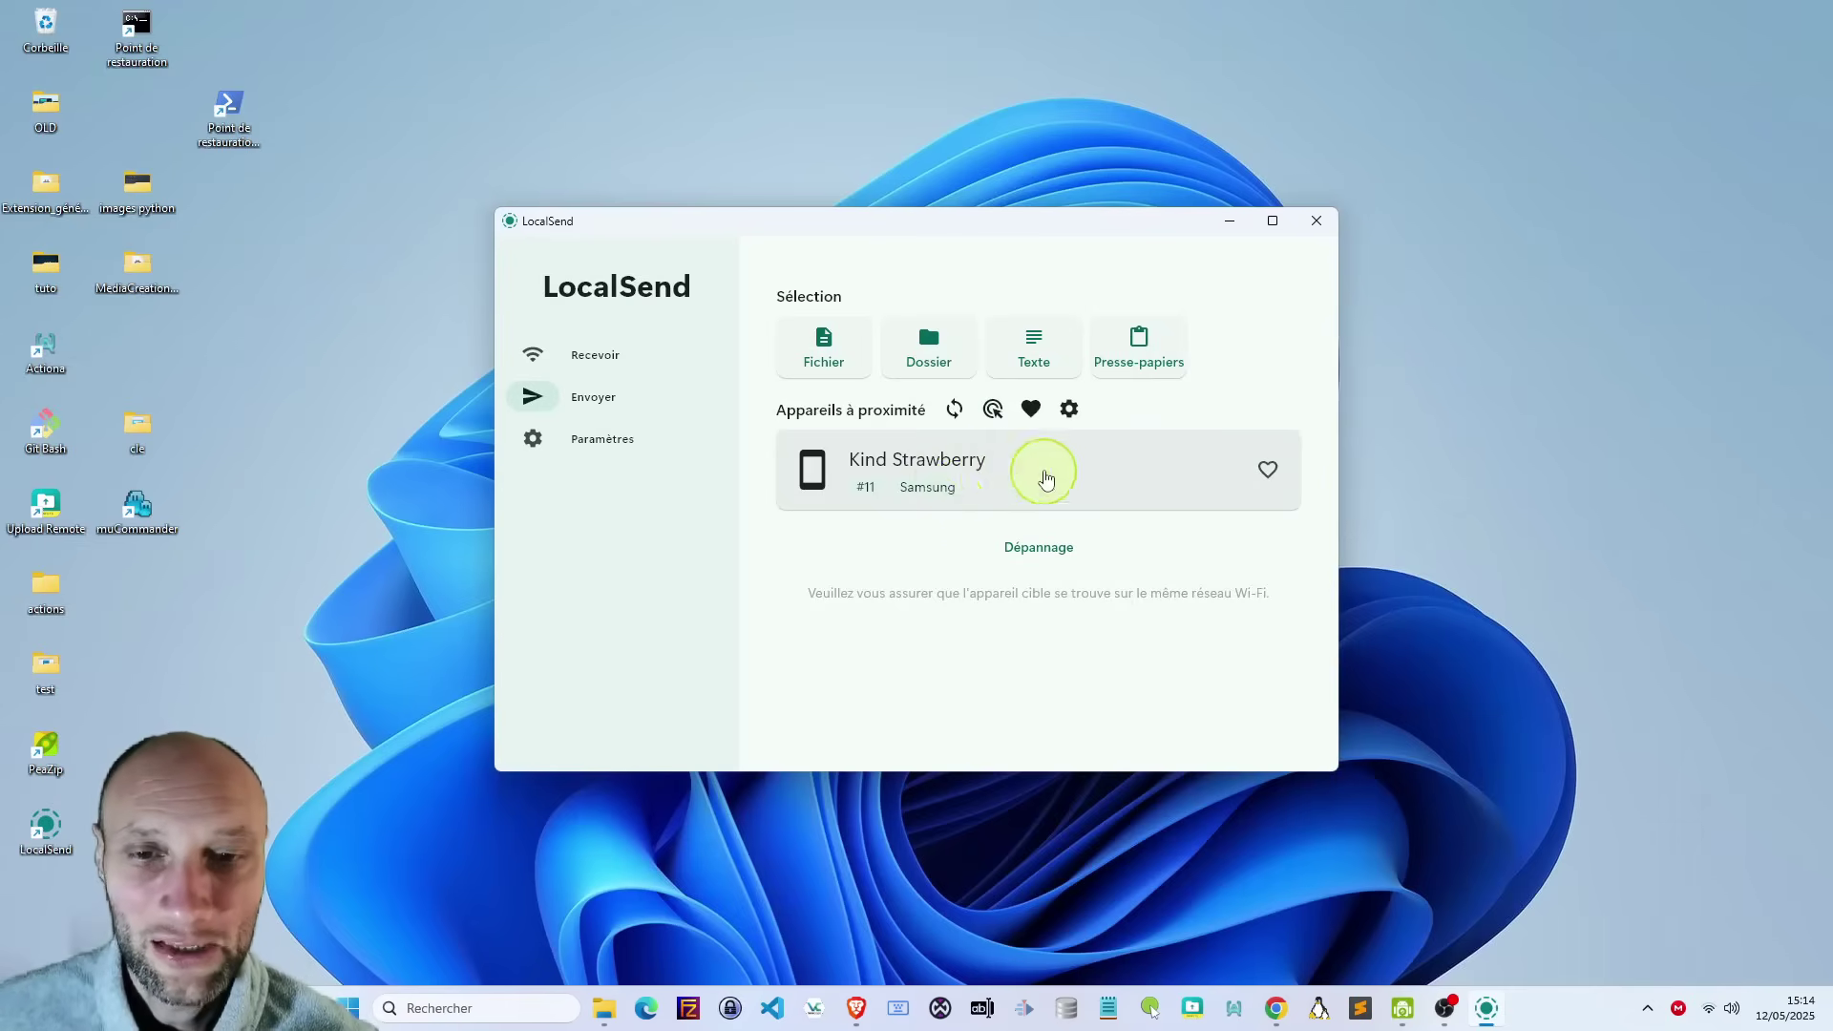
{"action": "left_click", "coordinate": [593, 357]}
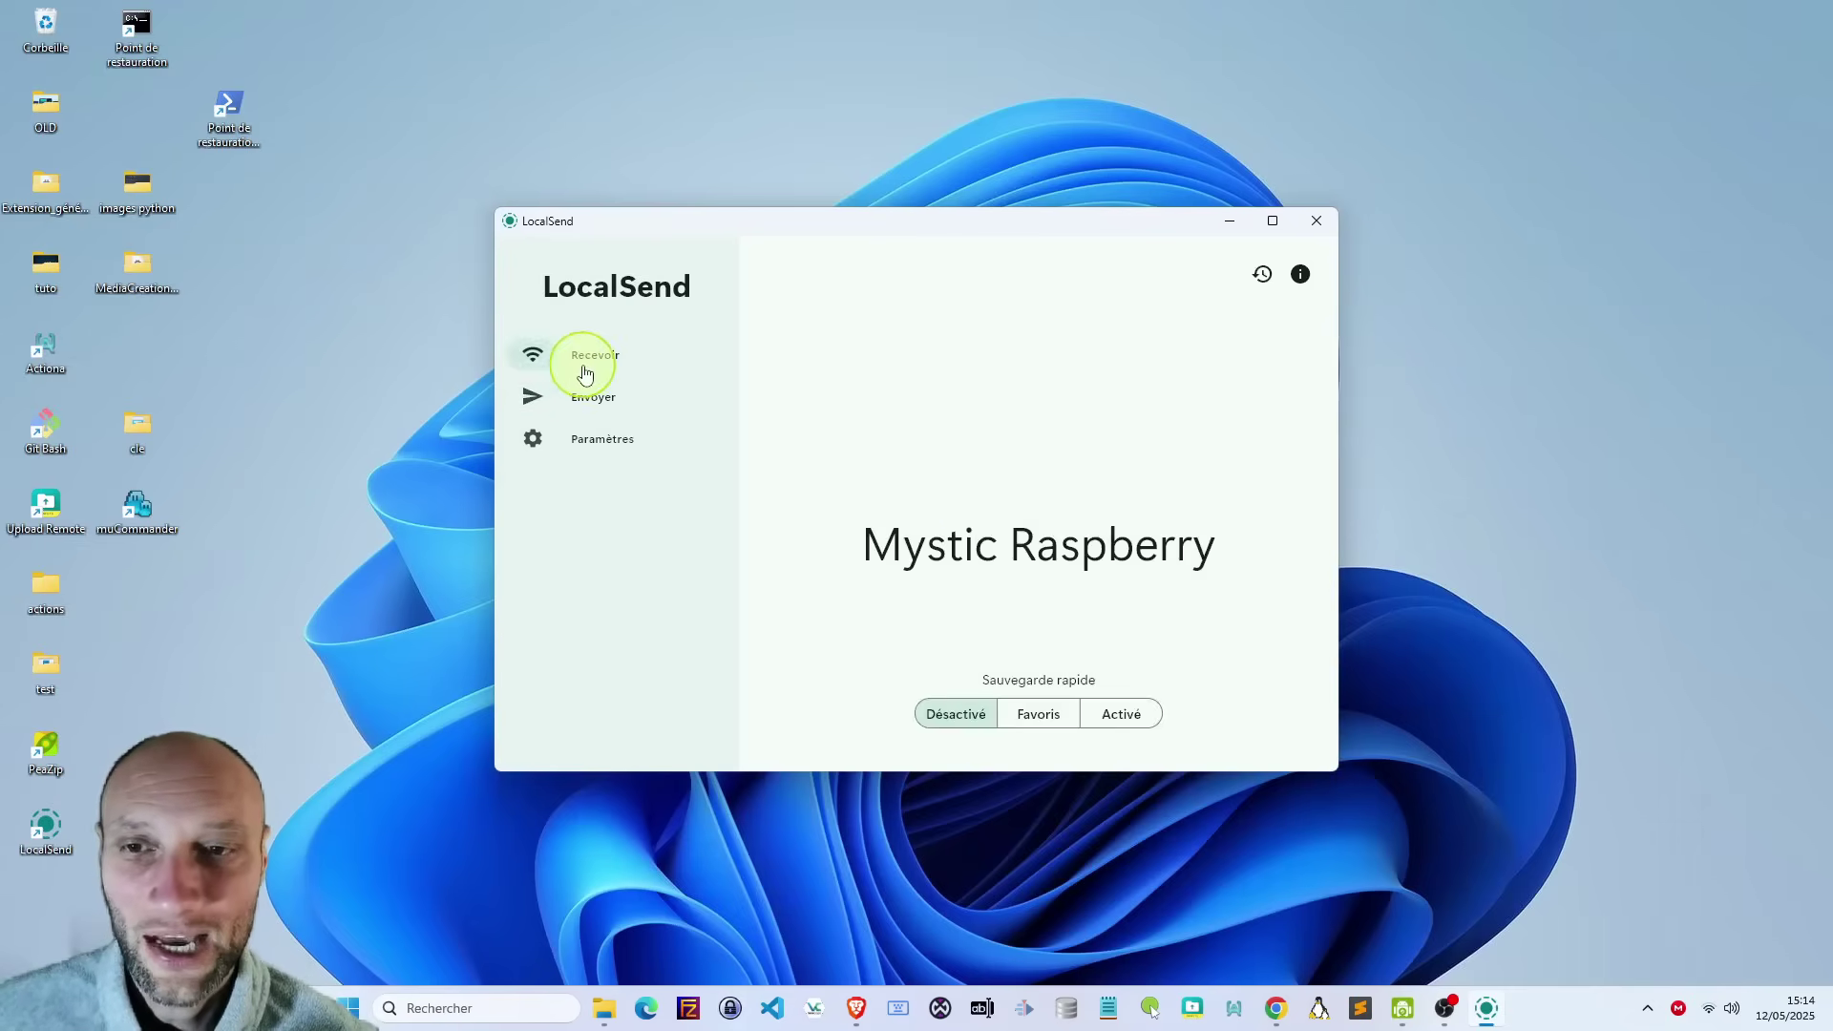
{"action": "left_click", "coordinate": [590, 417]}
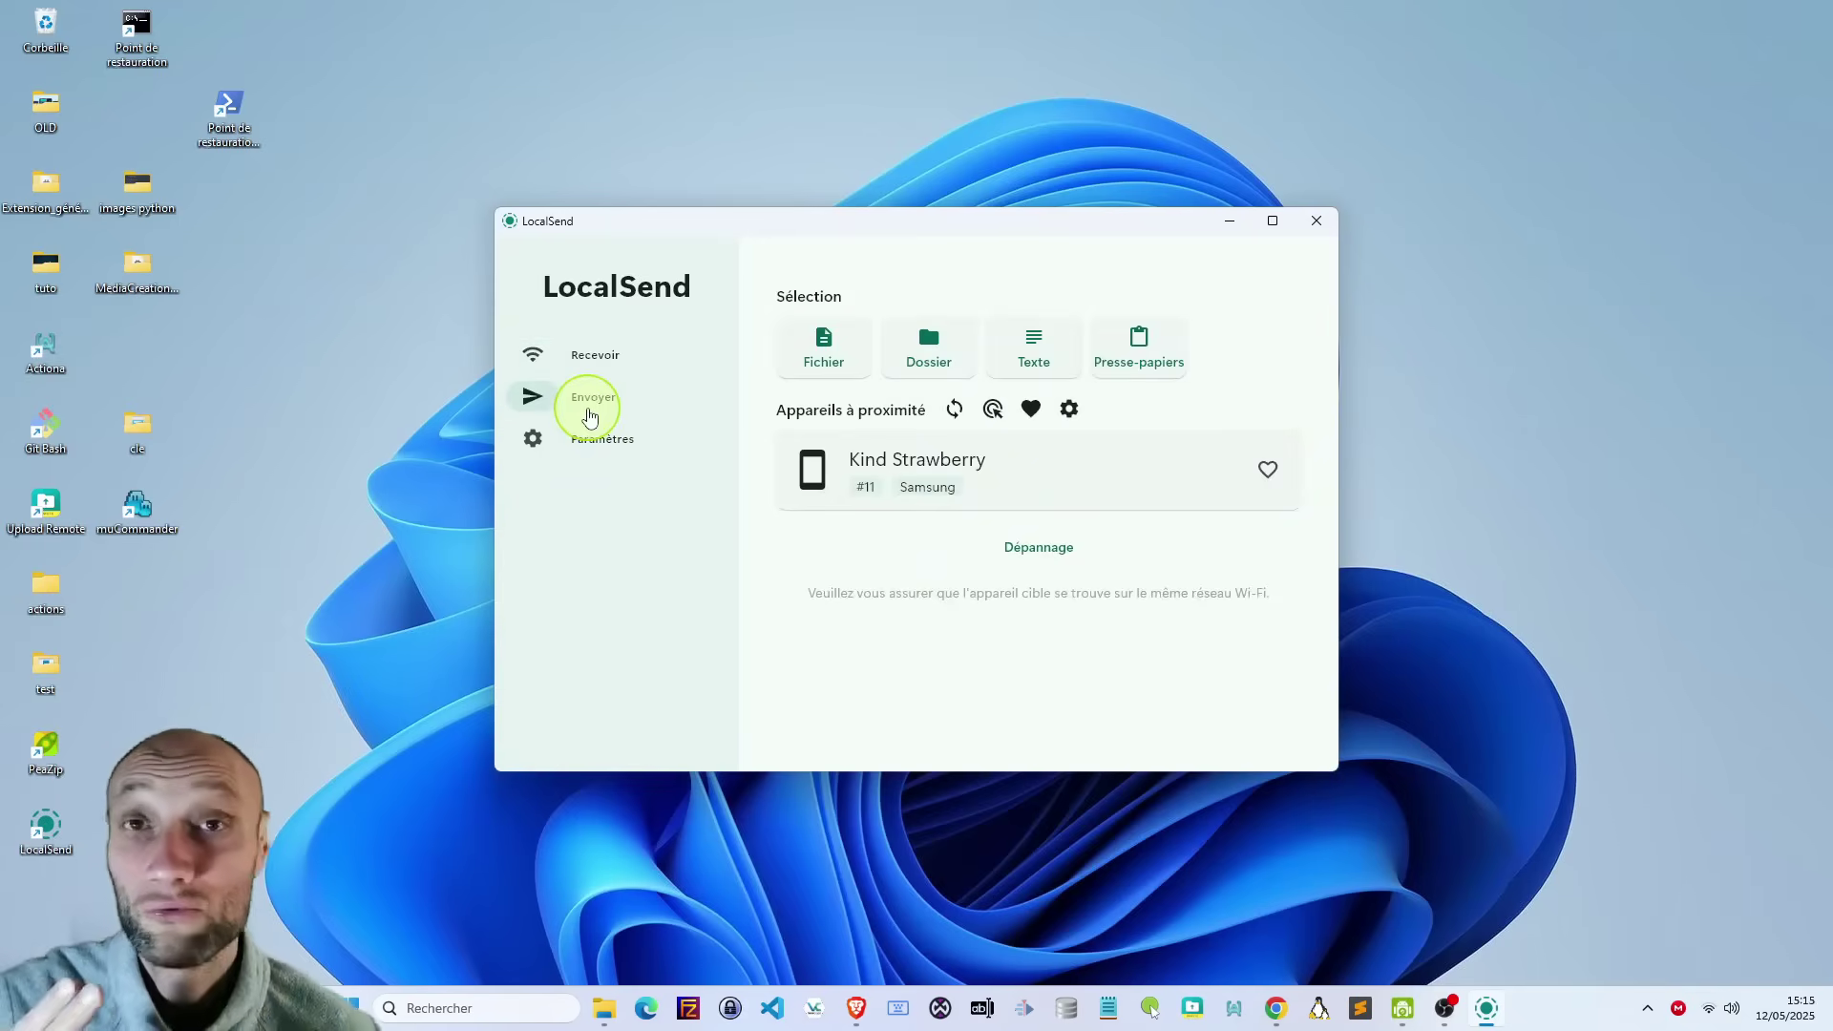
{"action": "left_click", "coordinate": [587, 357]}
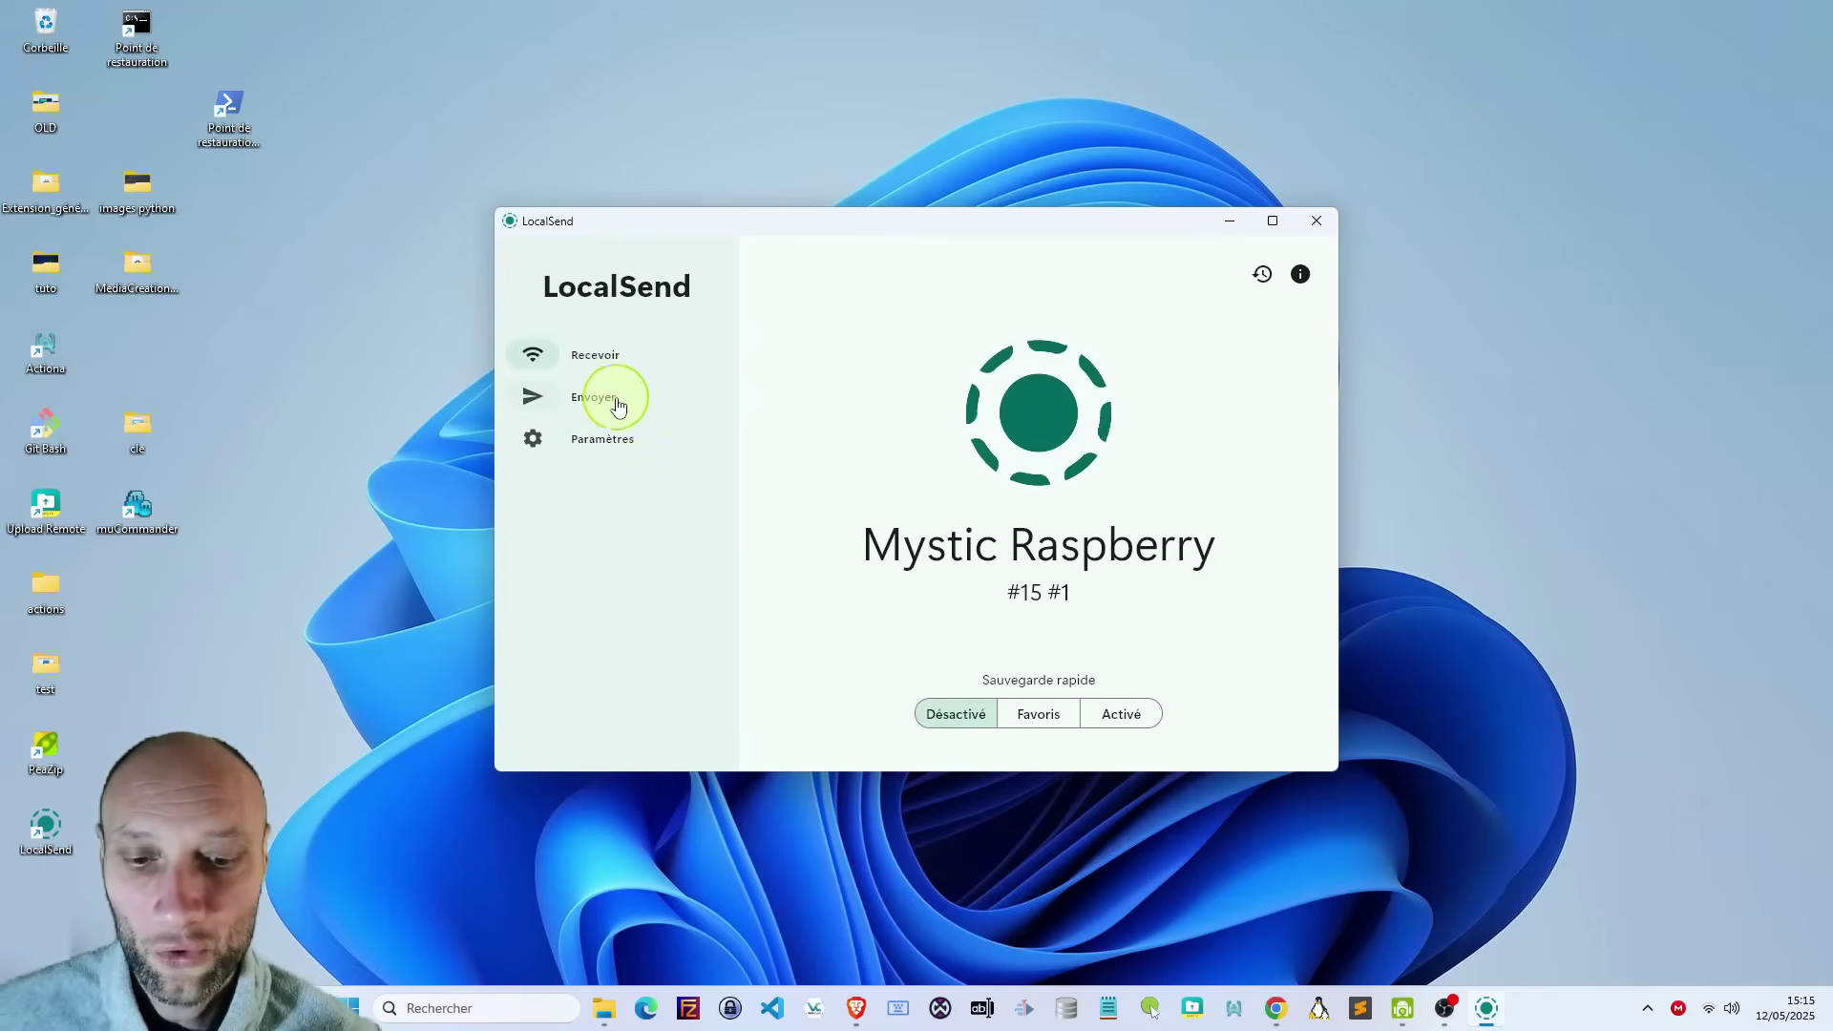
{"action": "left_click", "coordinate": [602, 393]}
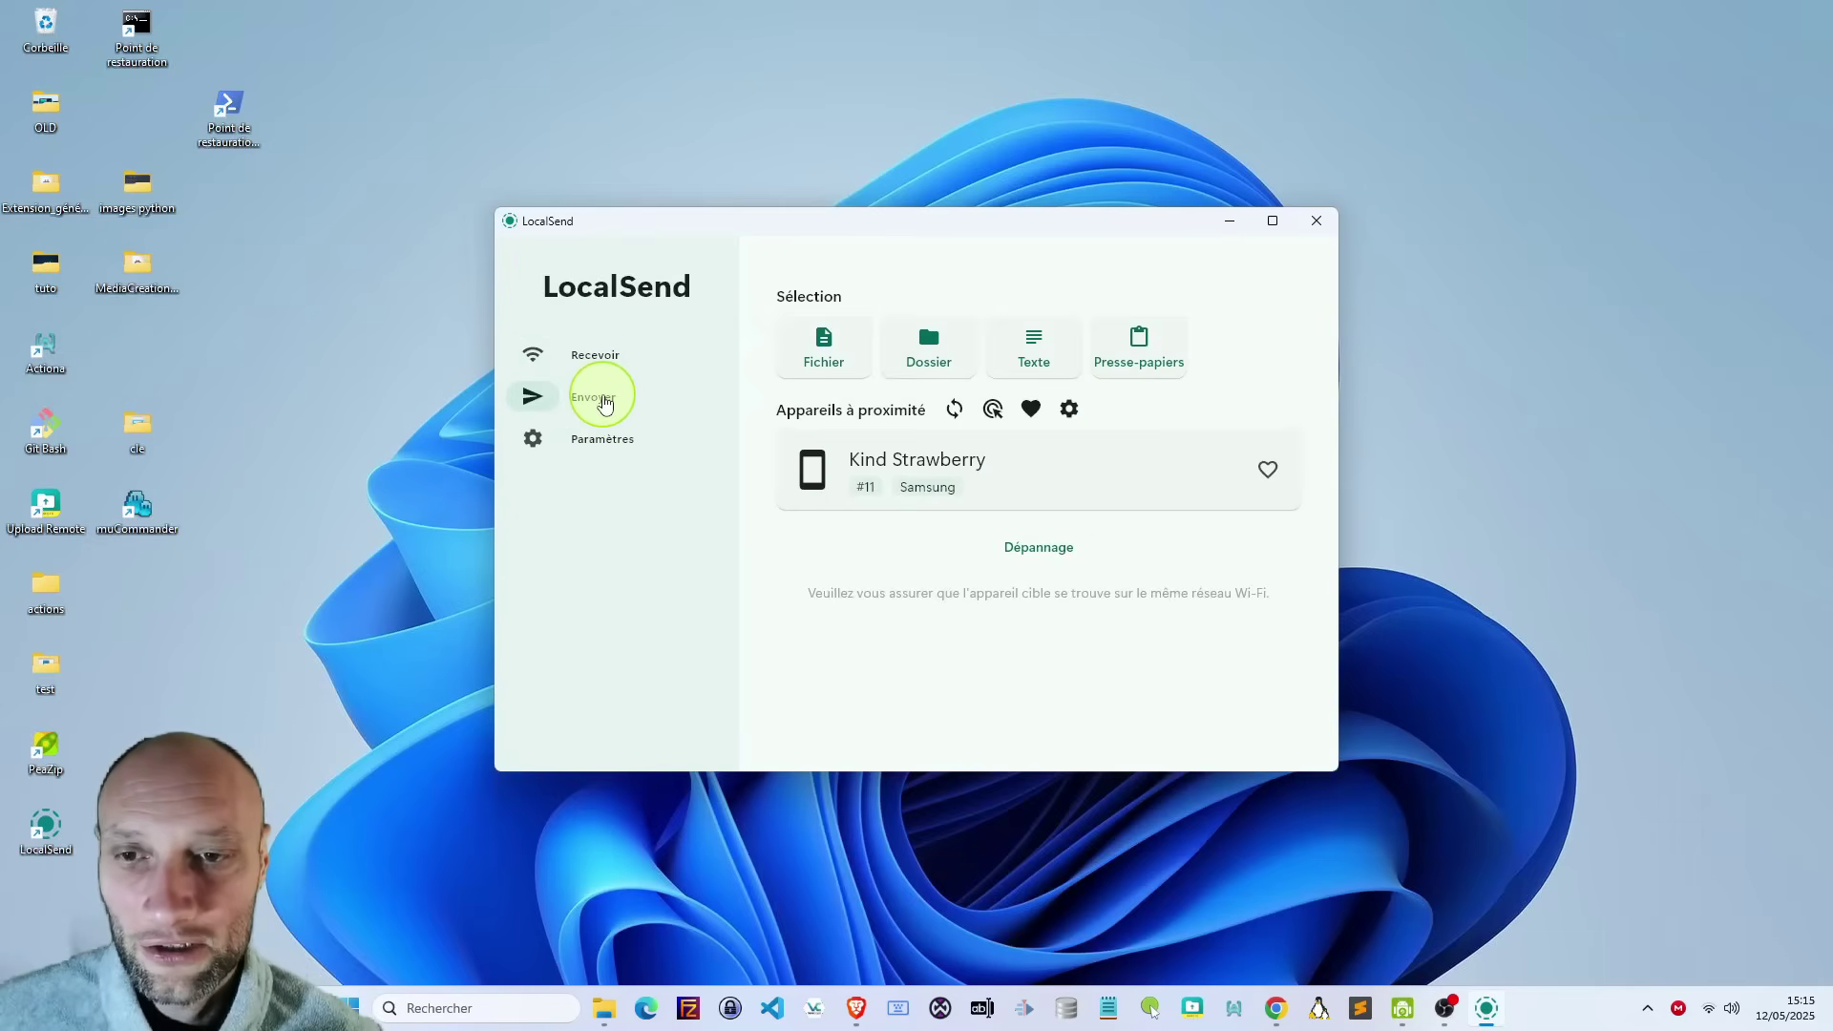
Go to the receiving page, accept the incoming file from the Kind Strawberry phone, and close the finished transfer.
{"action": "left_click", "coordinate": [594, 357]}
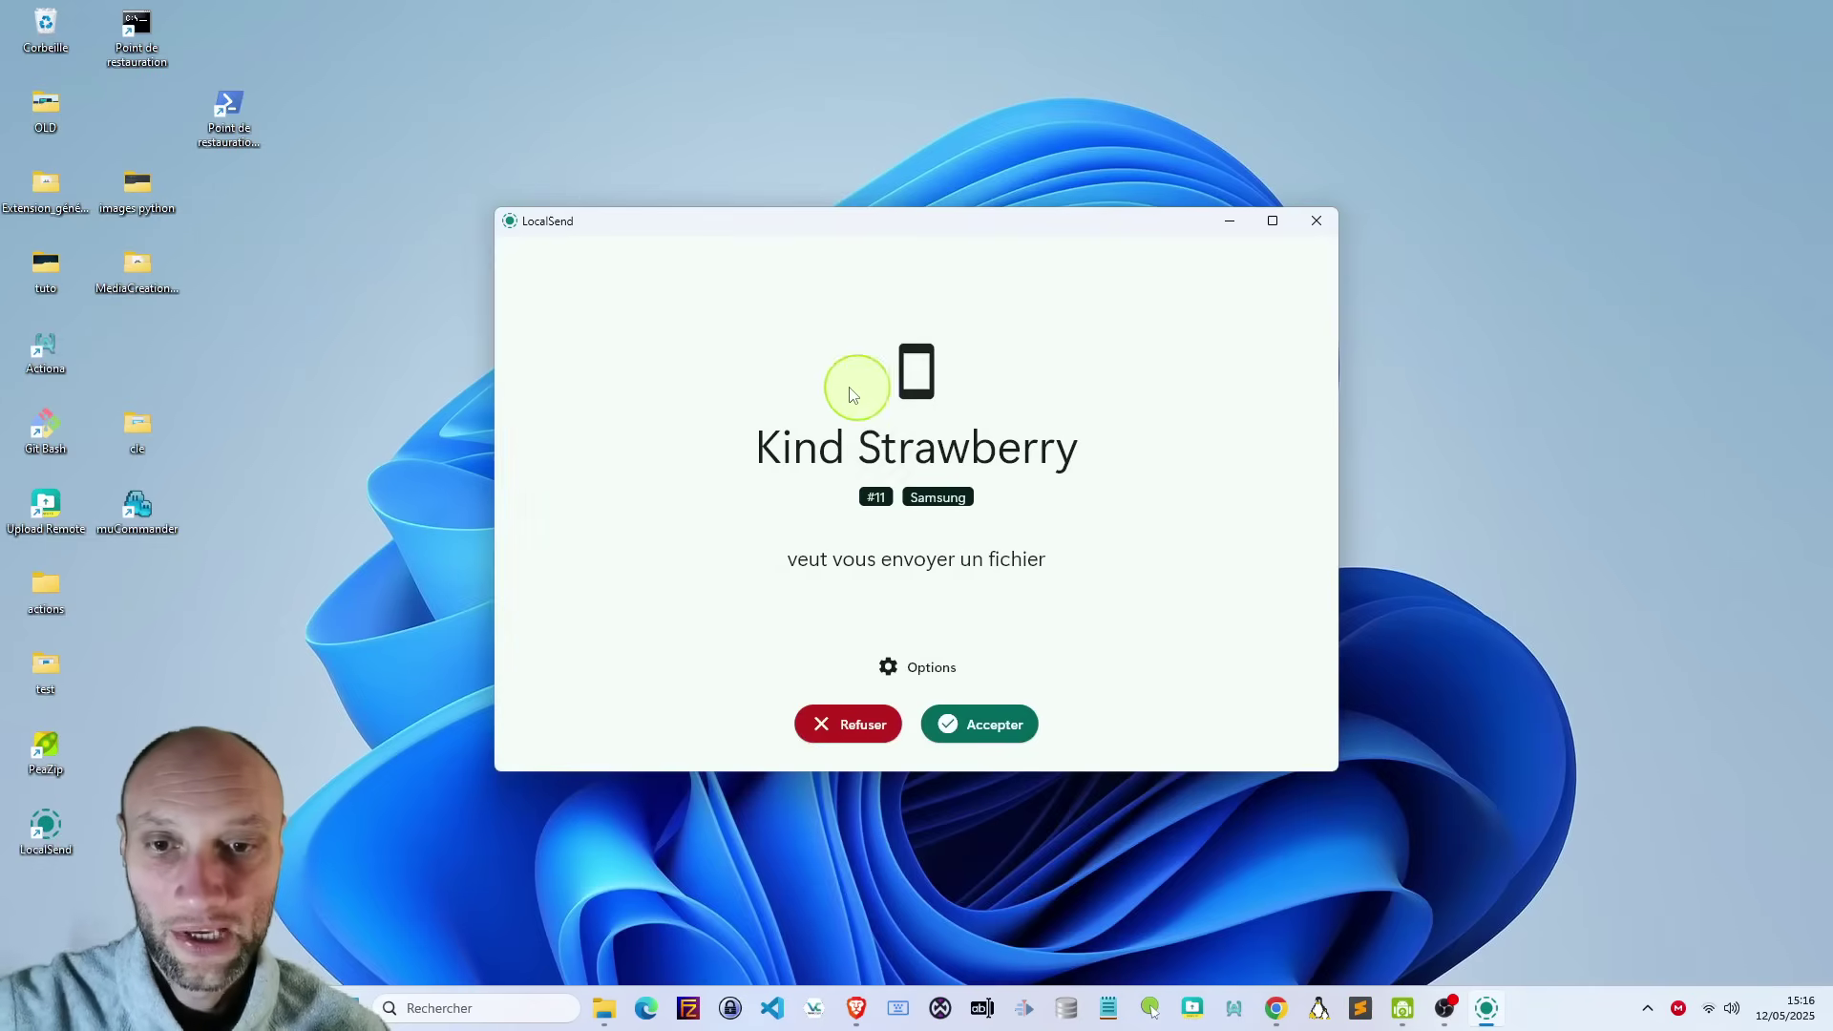
{"action": "left_click", "coordinate": [974, 721]}
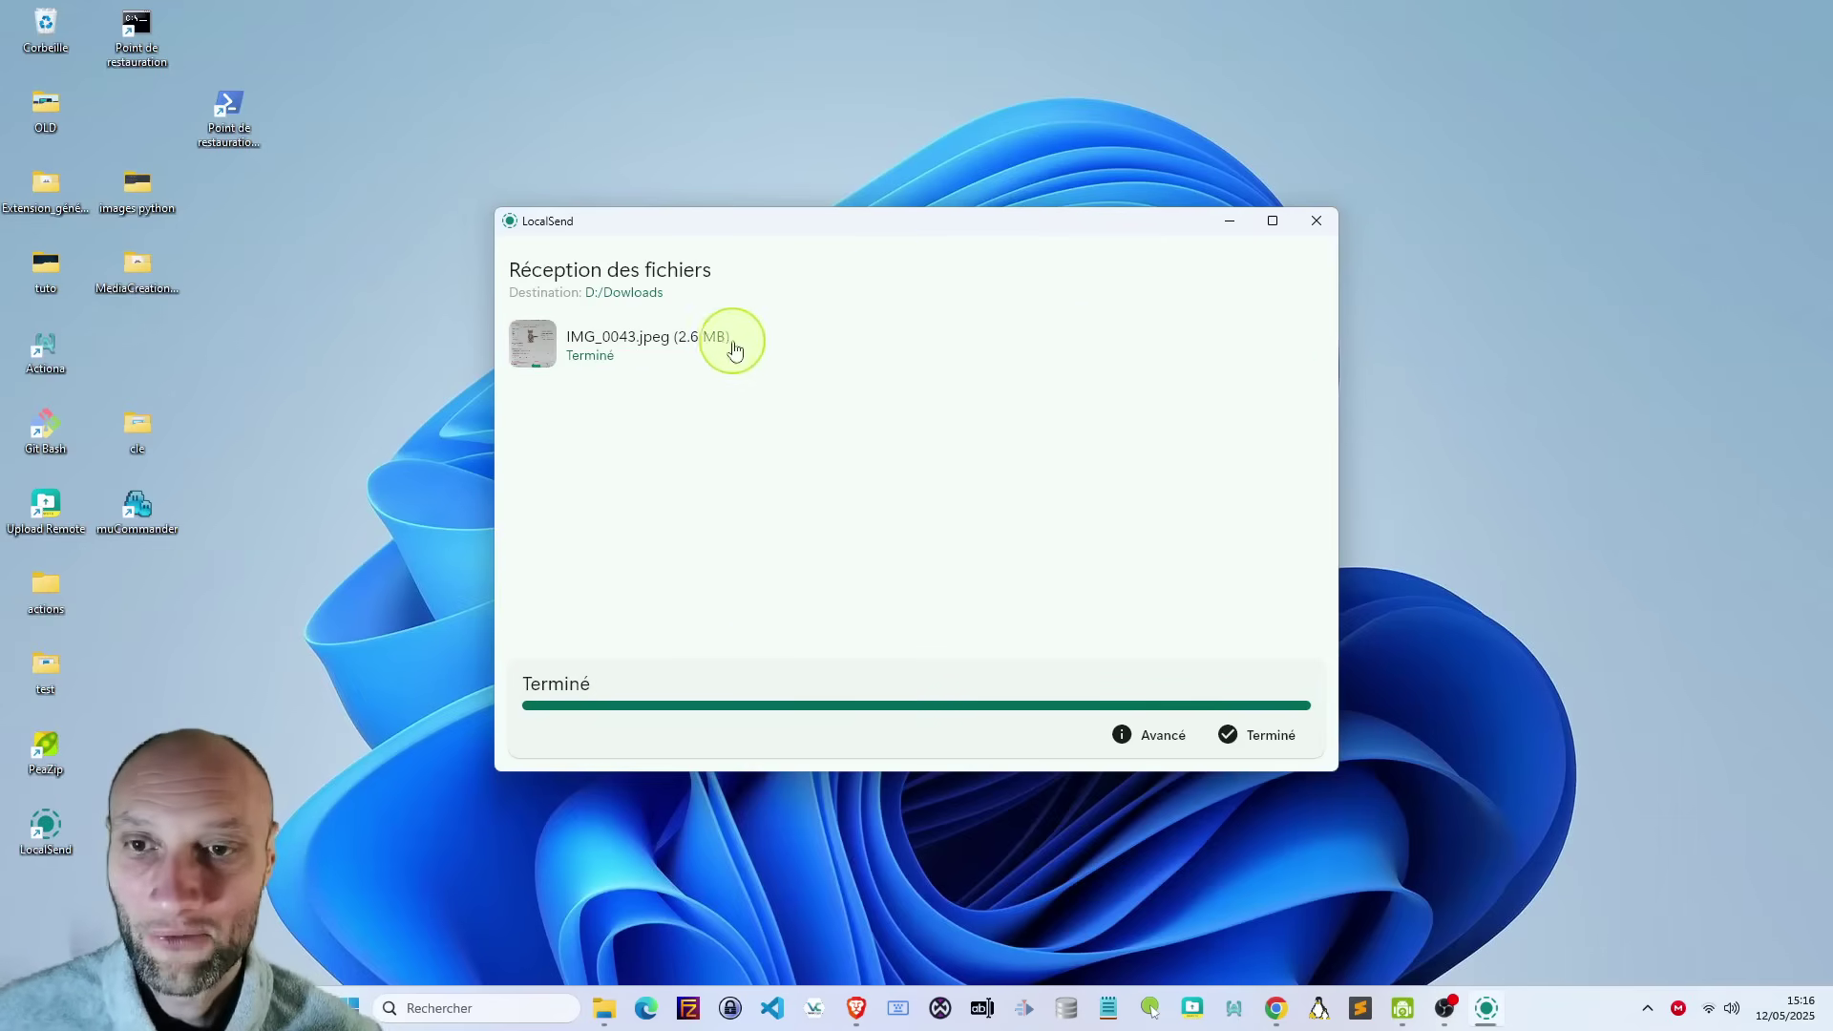
{"action": "left_click", "coordinate": [1265, 742]}
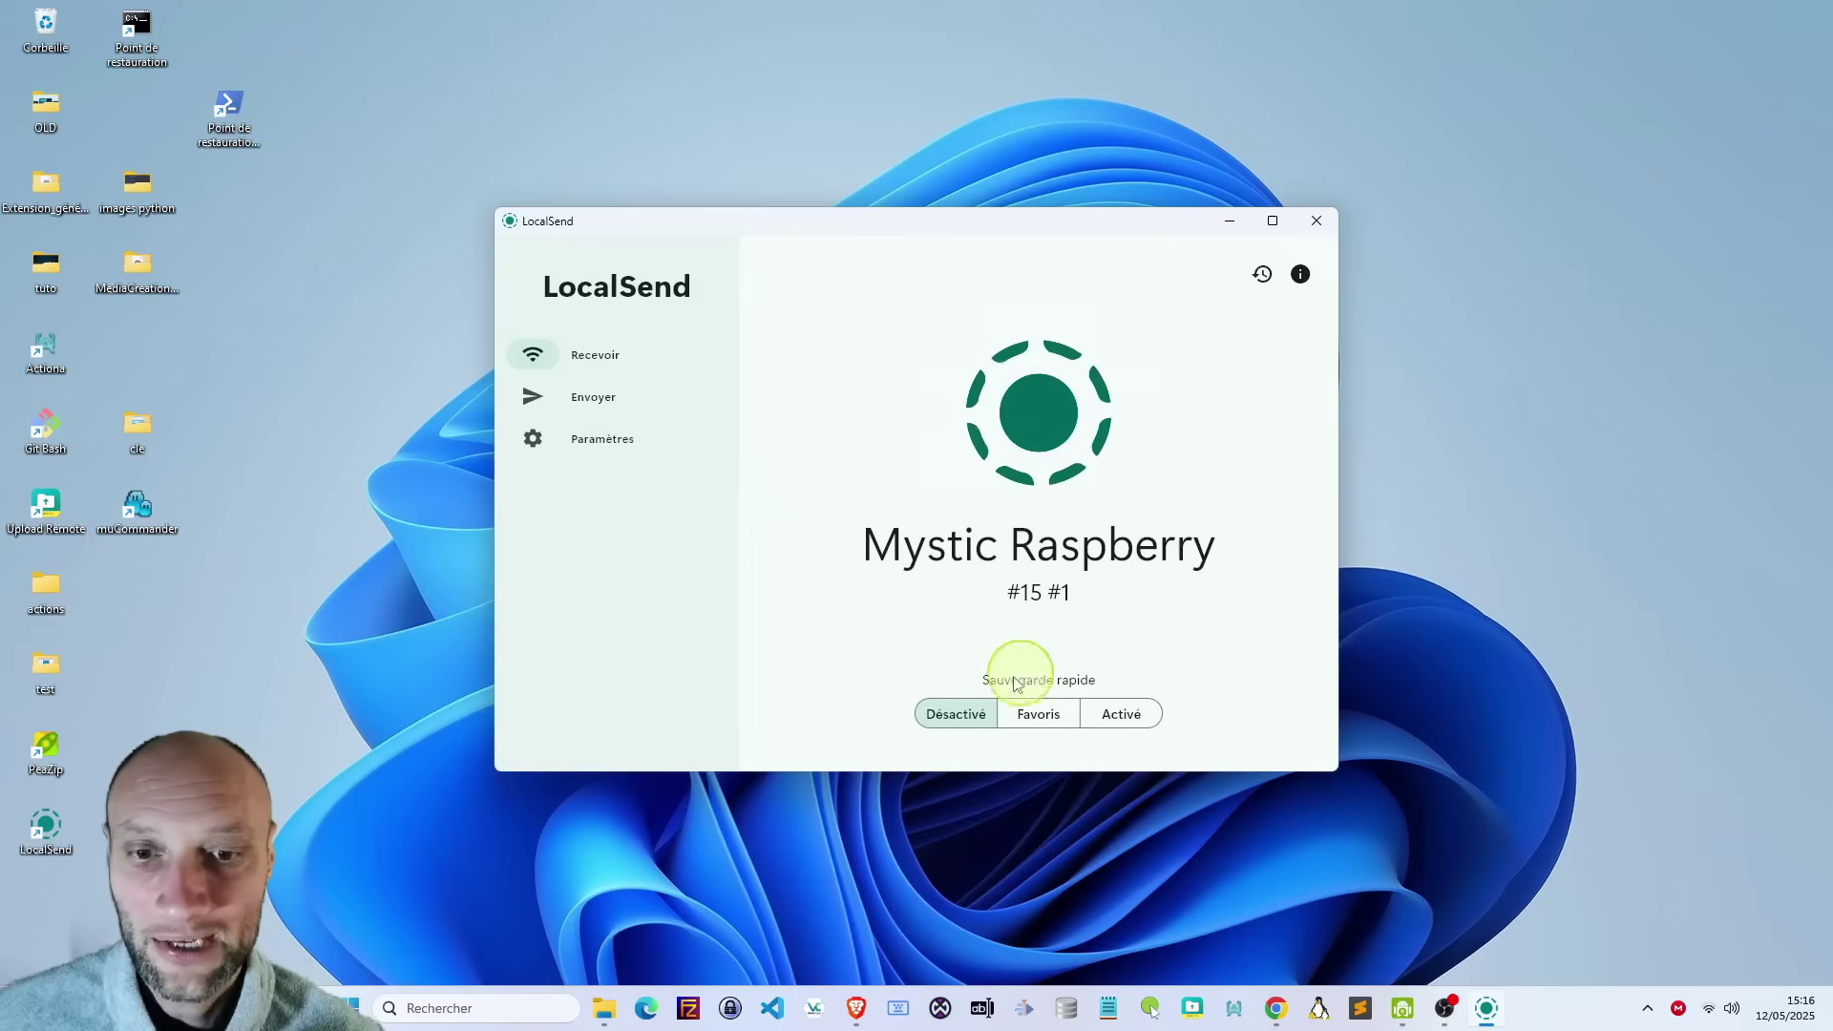
Send anonymat internet.jpg from the tuto folder in Téléchargements to the Kind Strawberry phone, and close the finished transfer.
{"action": "left_click", "coordinate": [604, 407]}
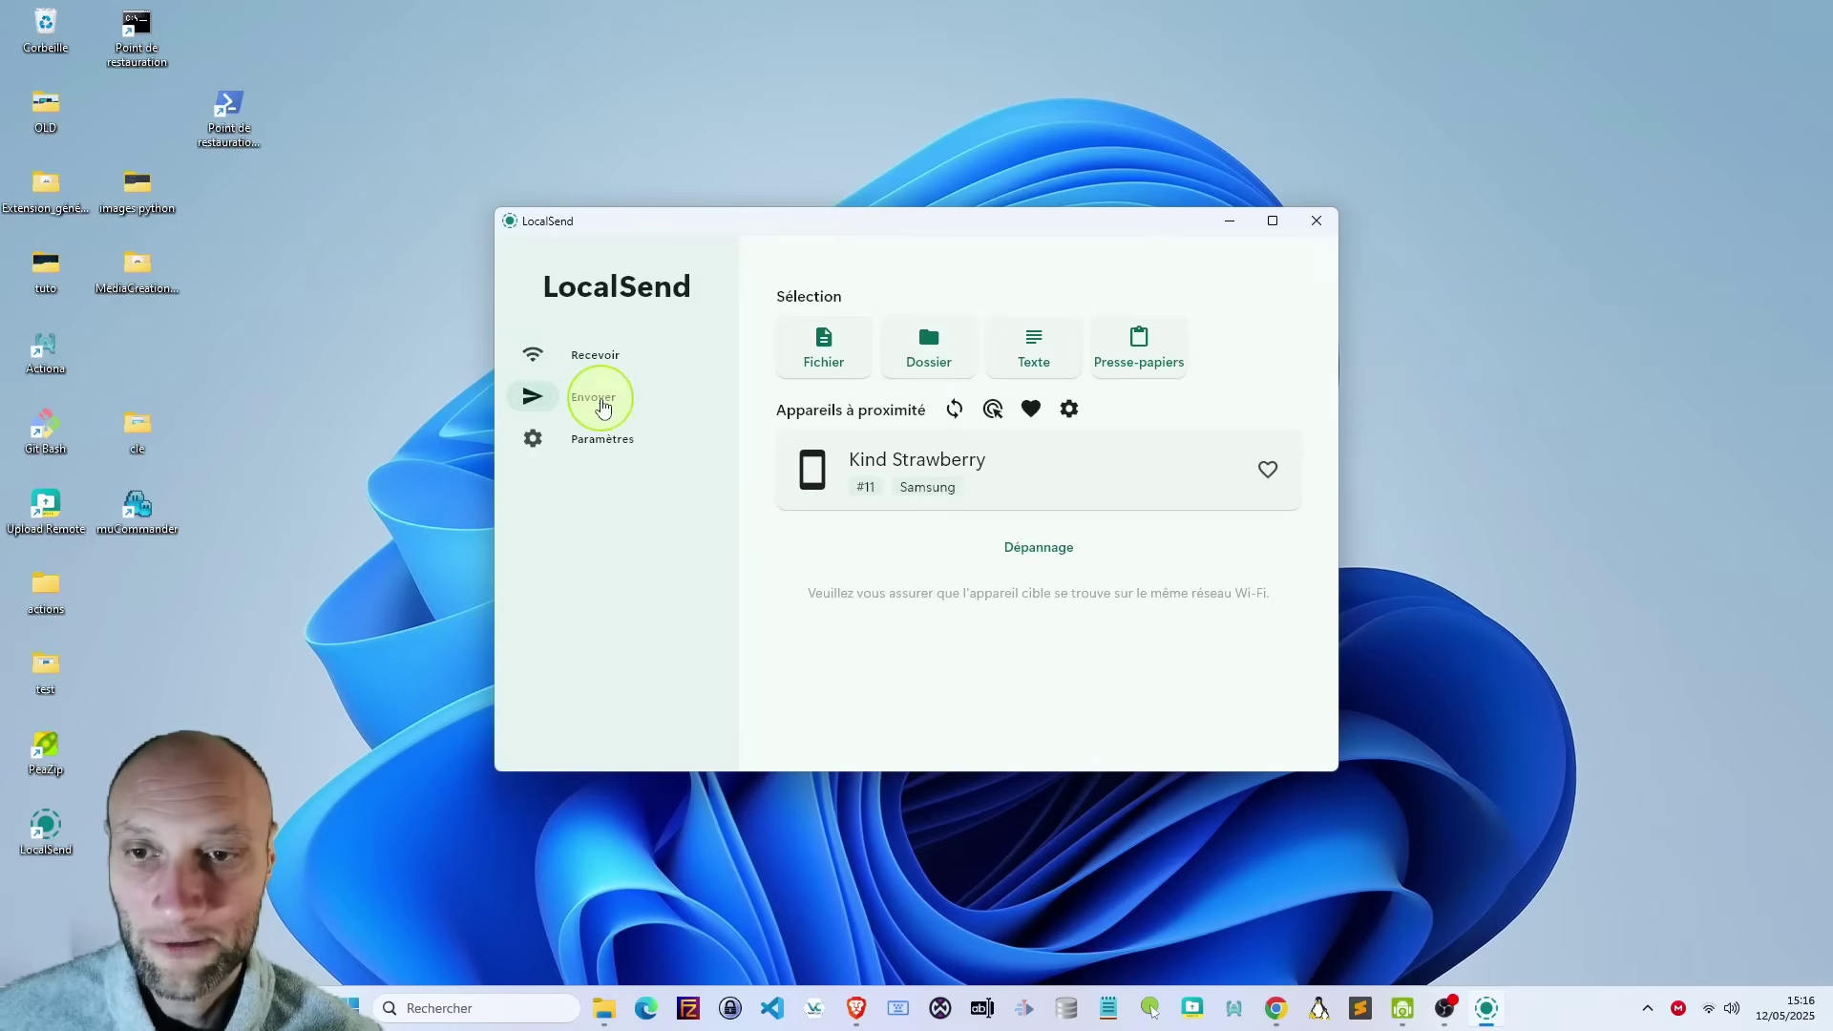
{"action": "left_click", "coordinate": [828, 348]}
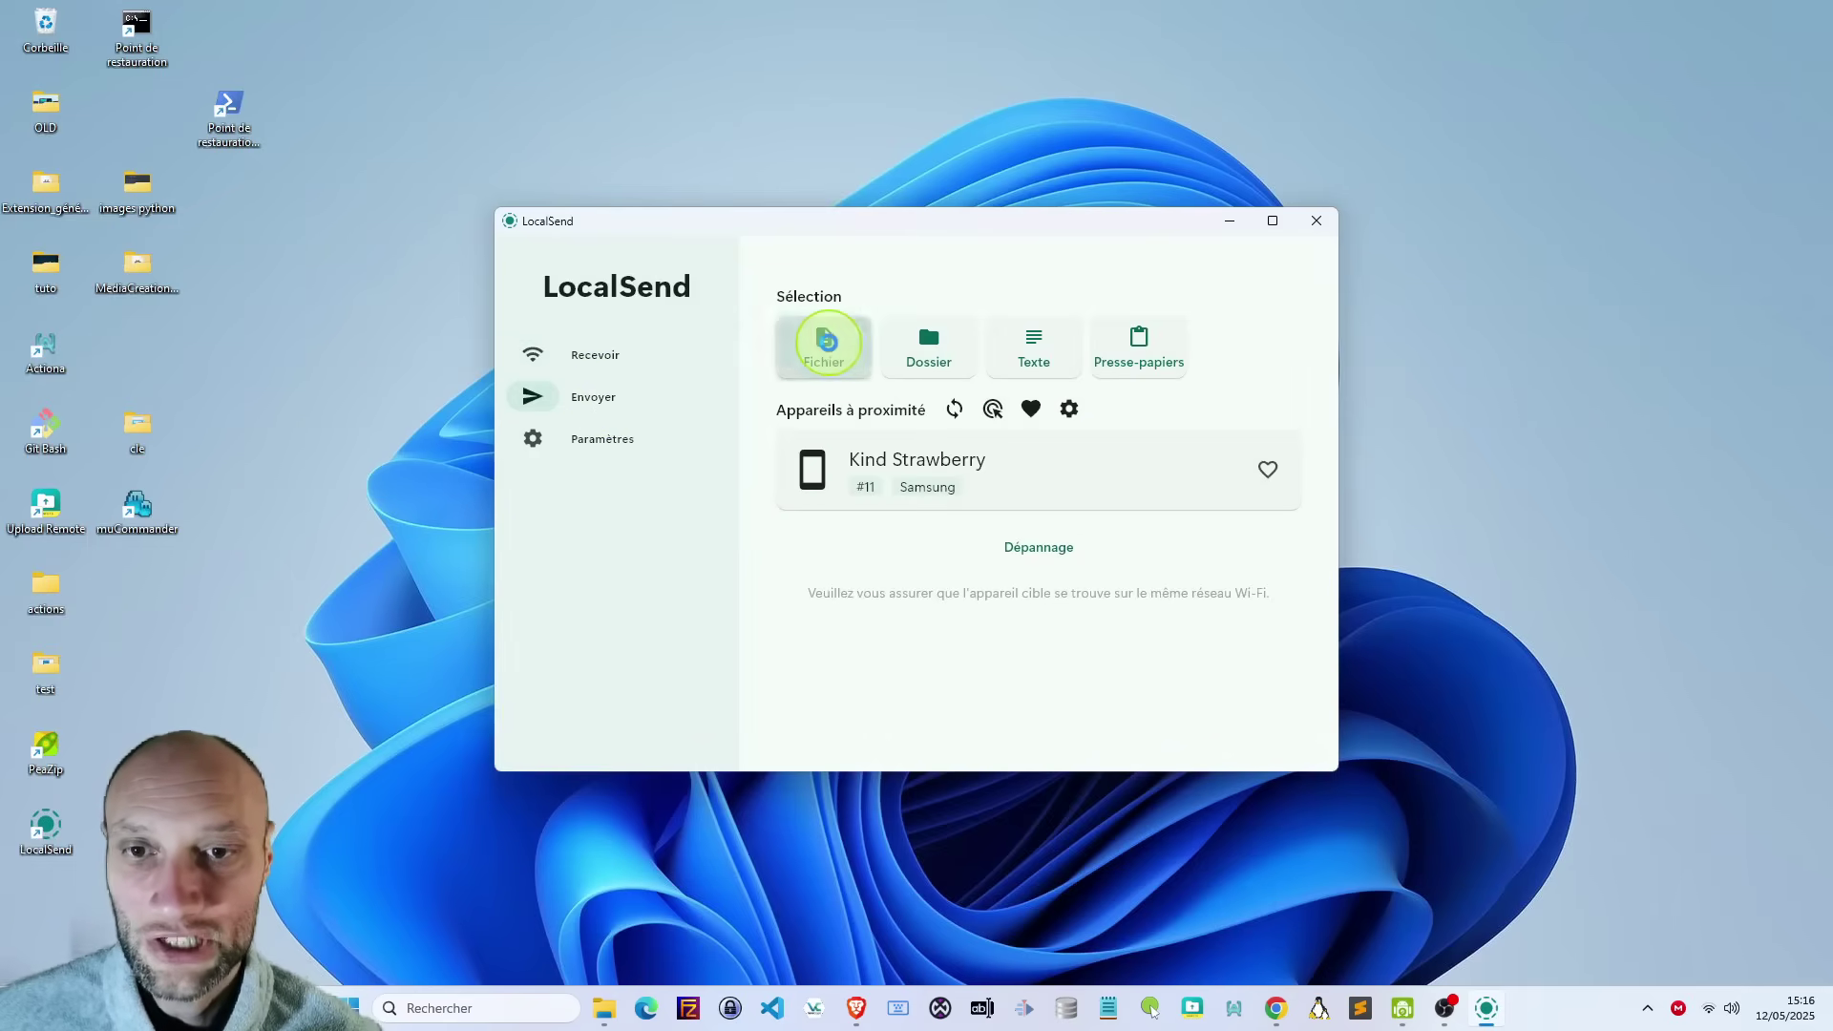
{"action": "scroll", "coordinate": [582, 497], "scroll_direction": "down", "scroll_amount": 10}
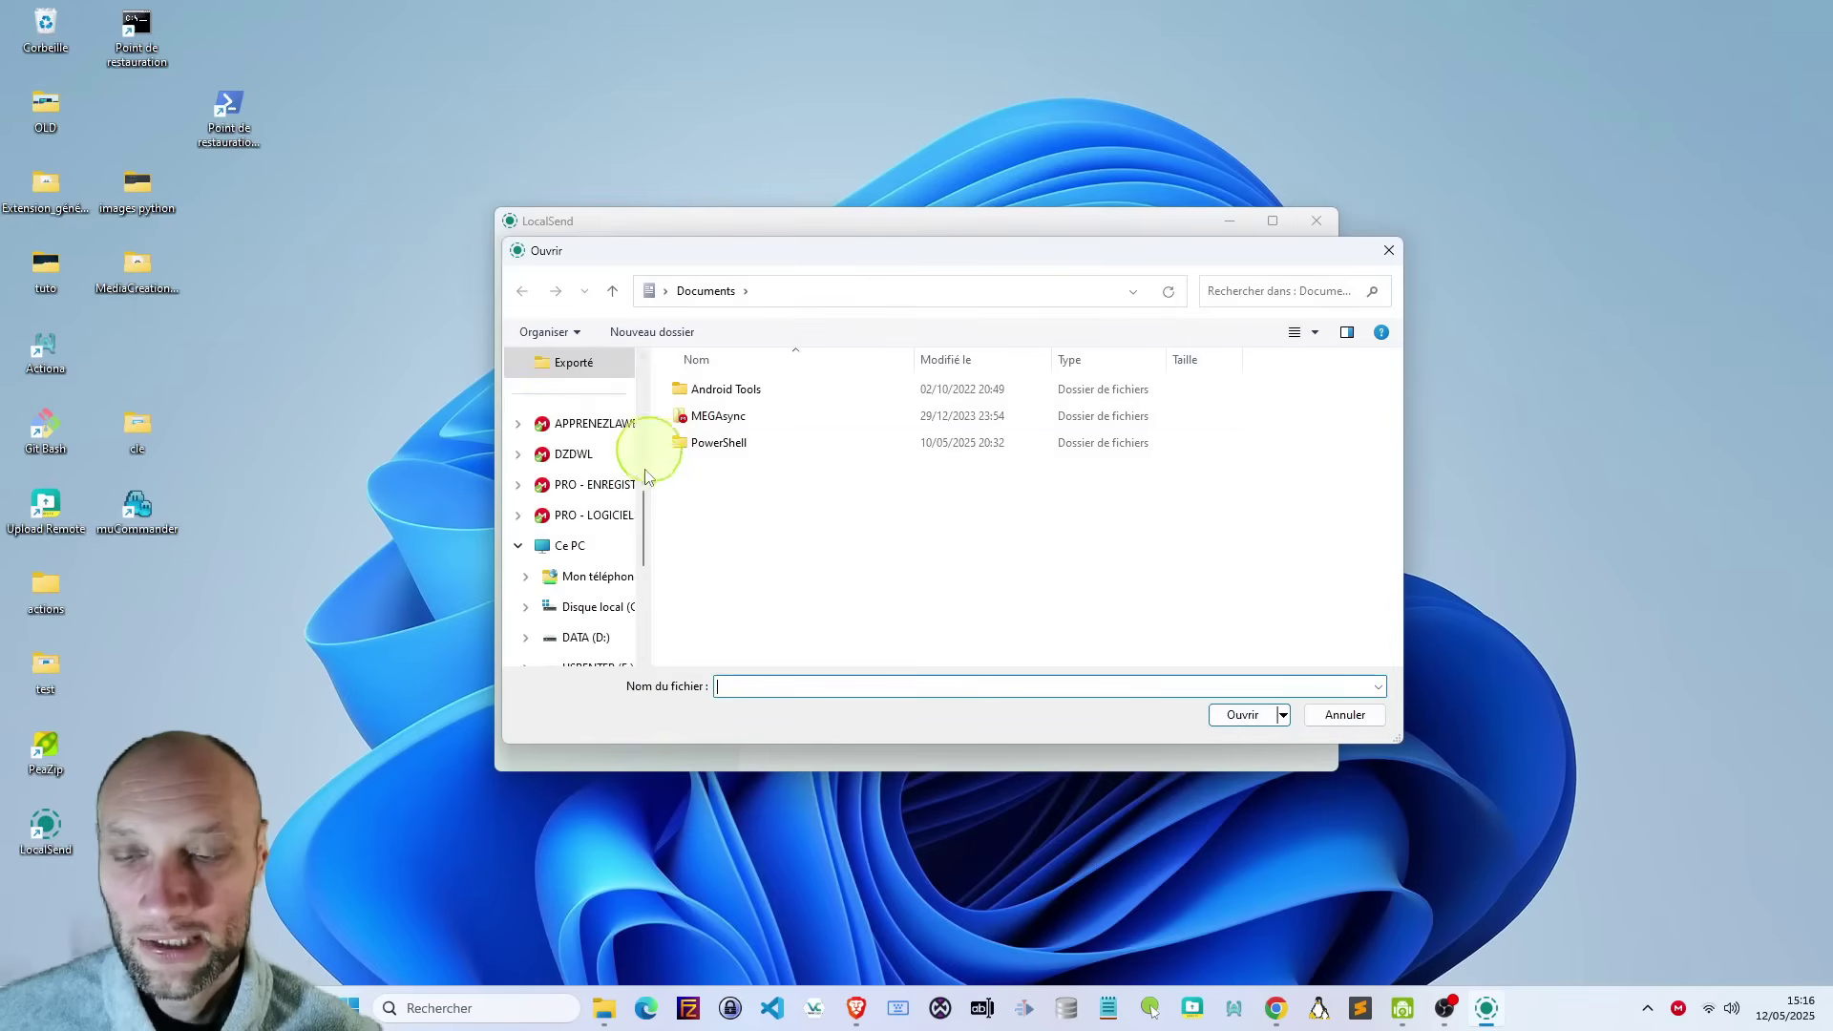
{"action": "scroll", "coordinate": [608, 547], "scroll_direction": "up", "scroll_amount": 10}
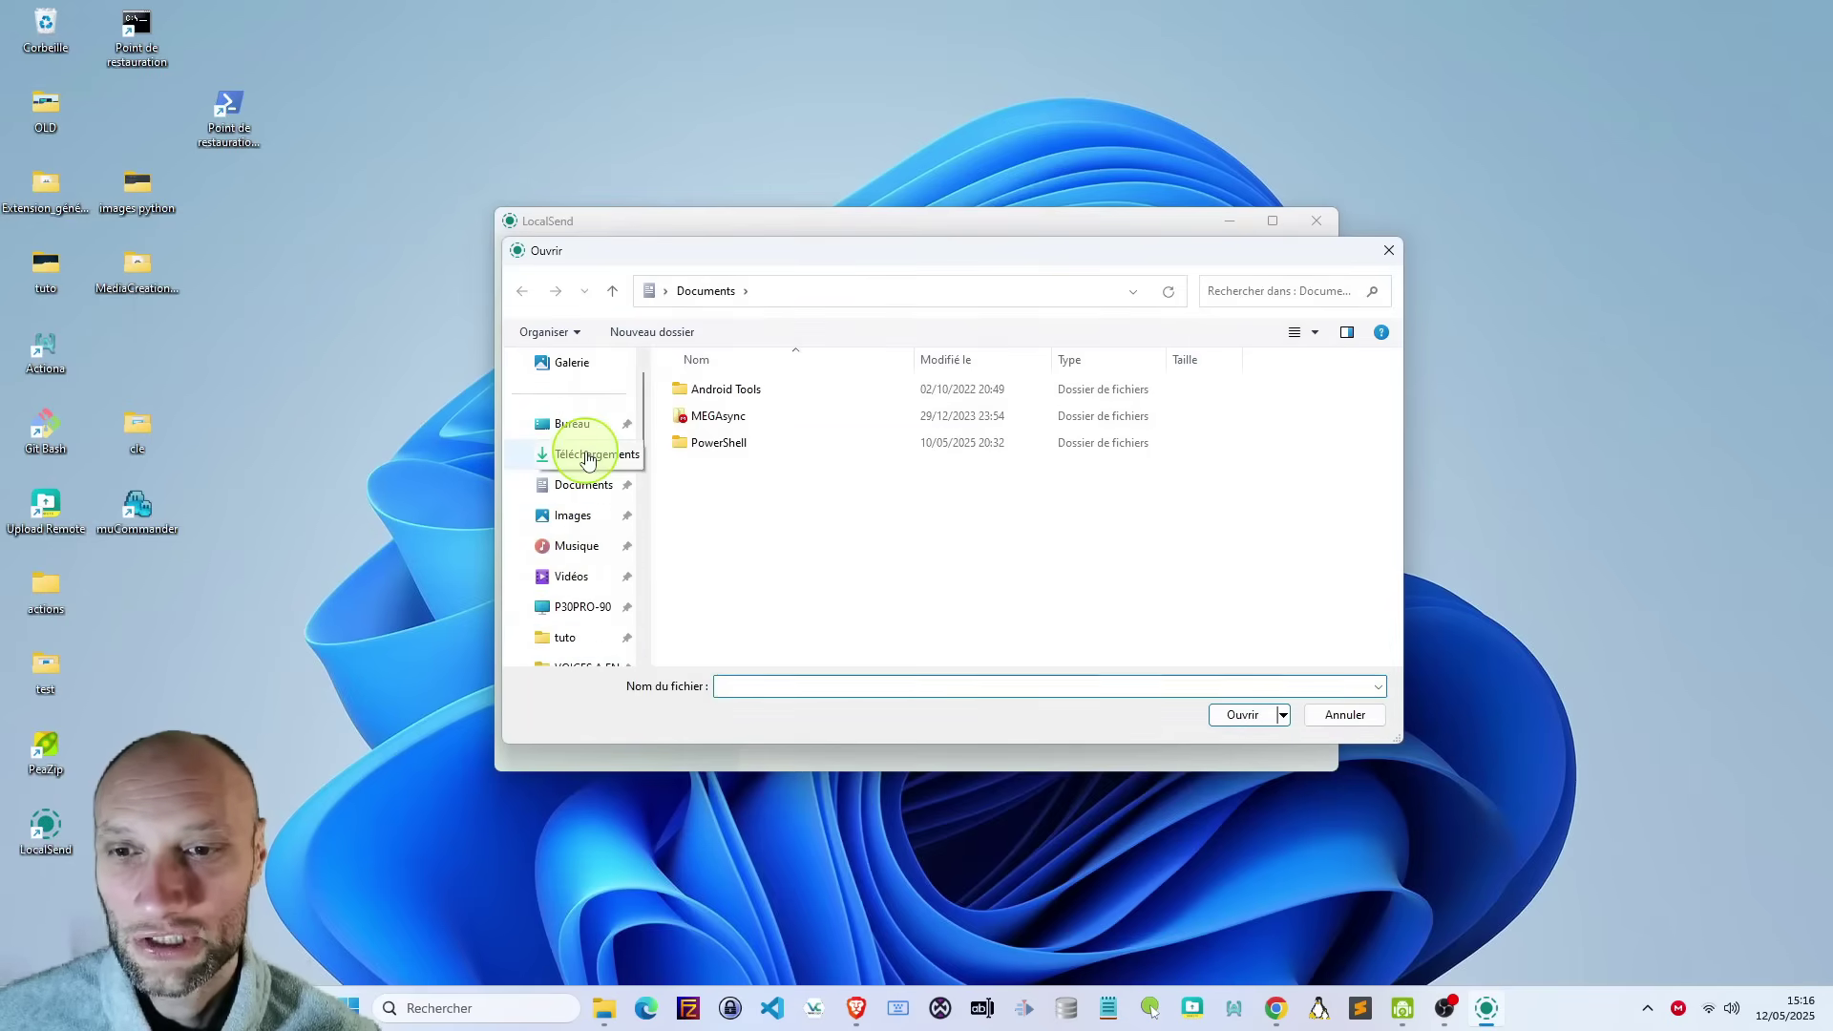
{"action": "left_click", "coordinate": [585, 455]}
{"action": "left_click", "coordinate": [711, 407]}
{"action": "double_click", "coordinate": [712, 407]}
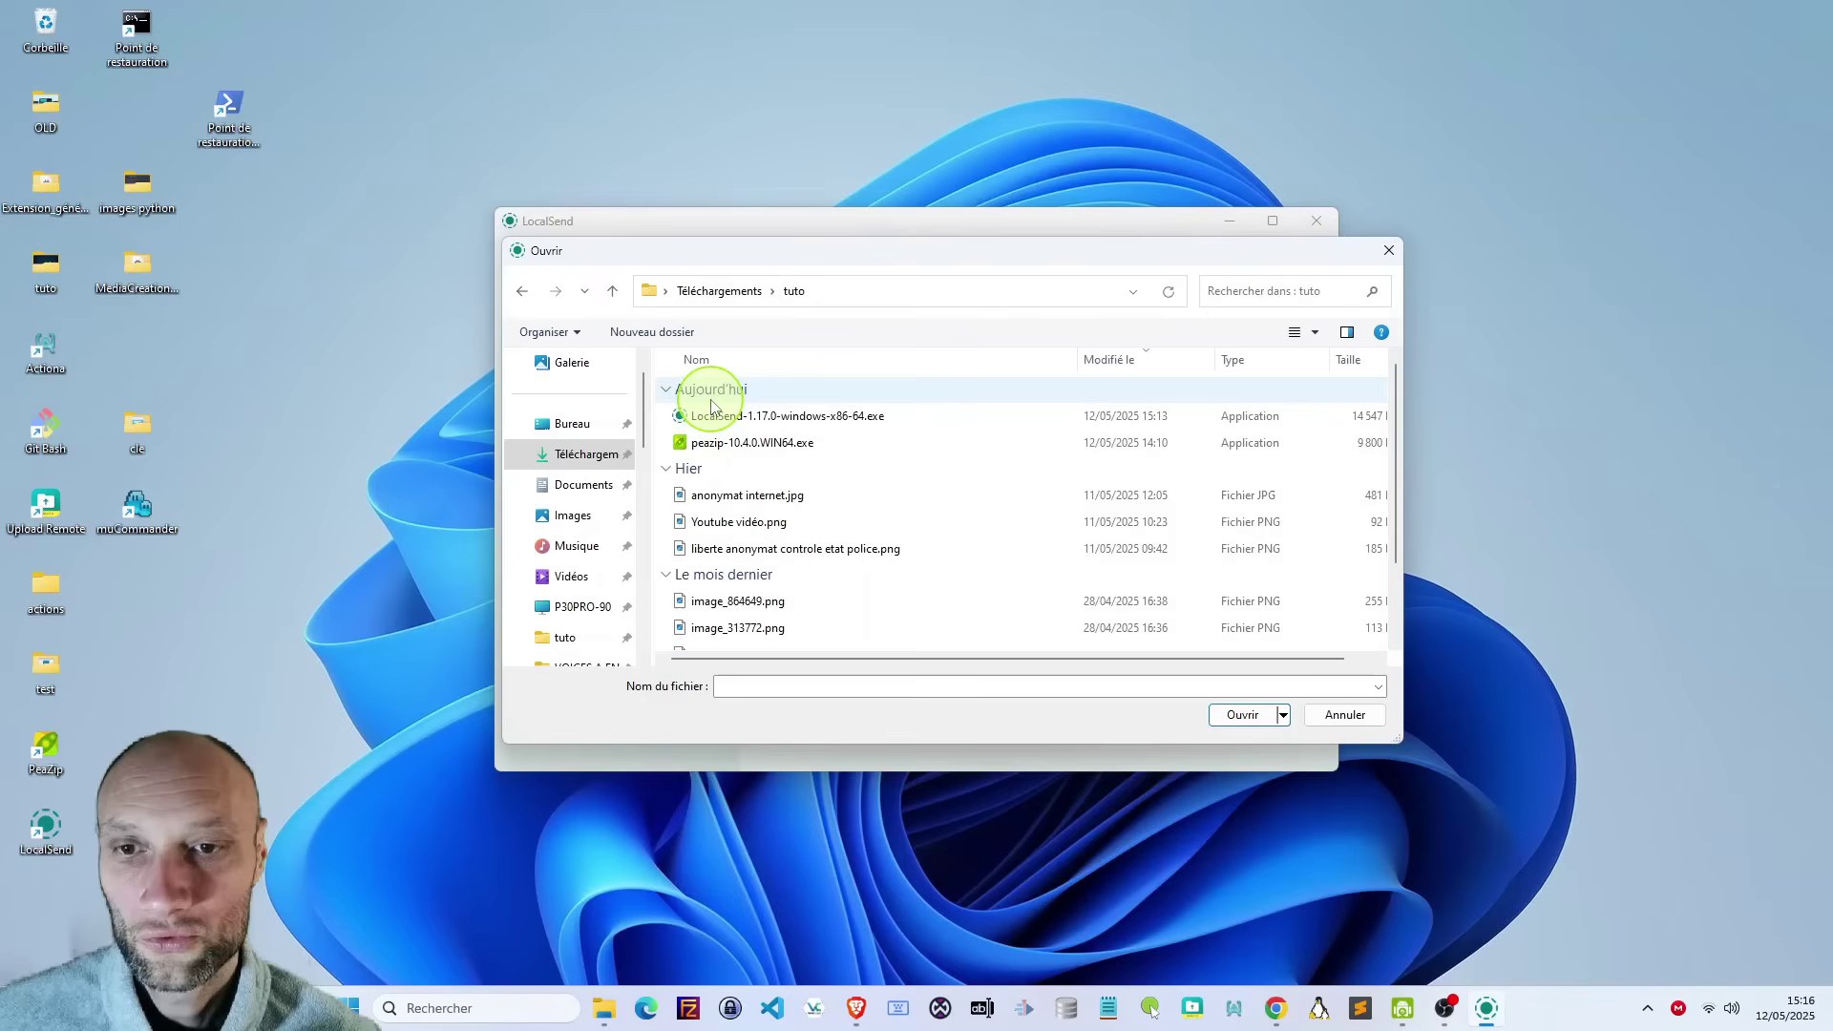
{"action": "left_click", "coordinate": [733, 495]}
{"action": "left_click", "coordinate": [1243, 716]}
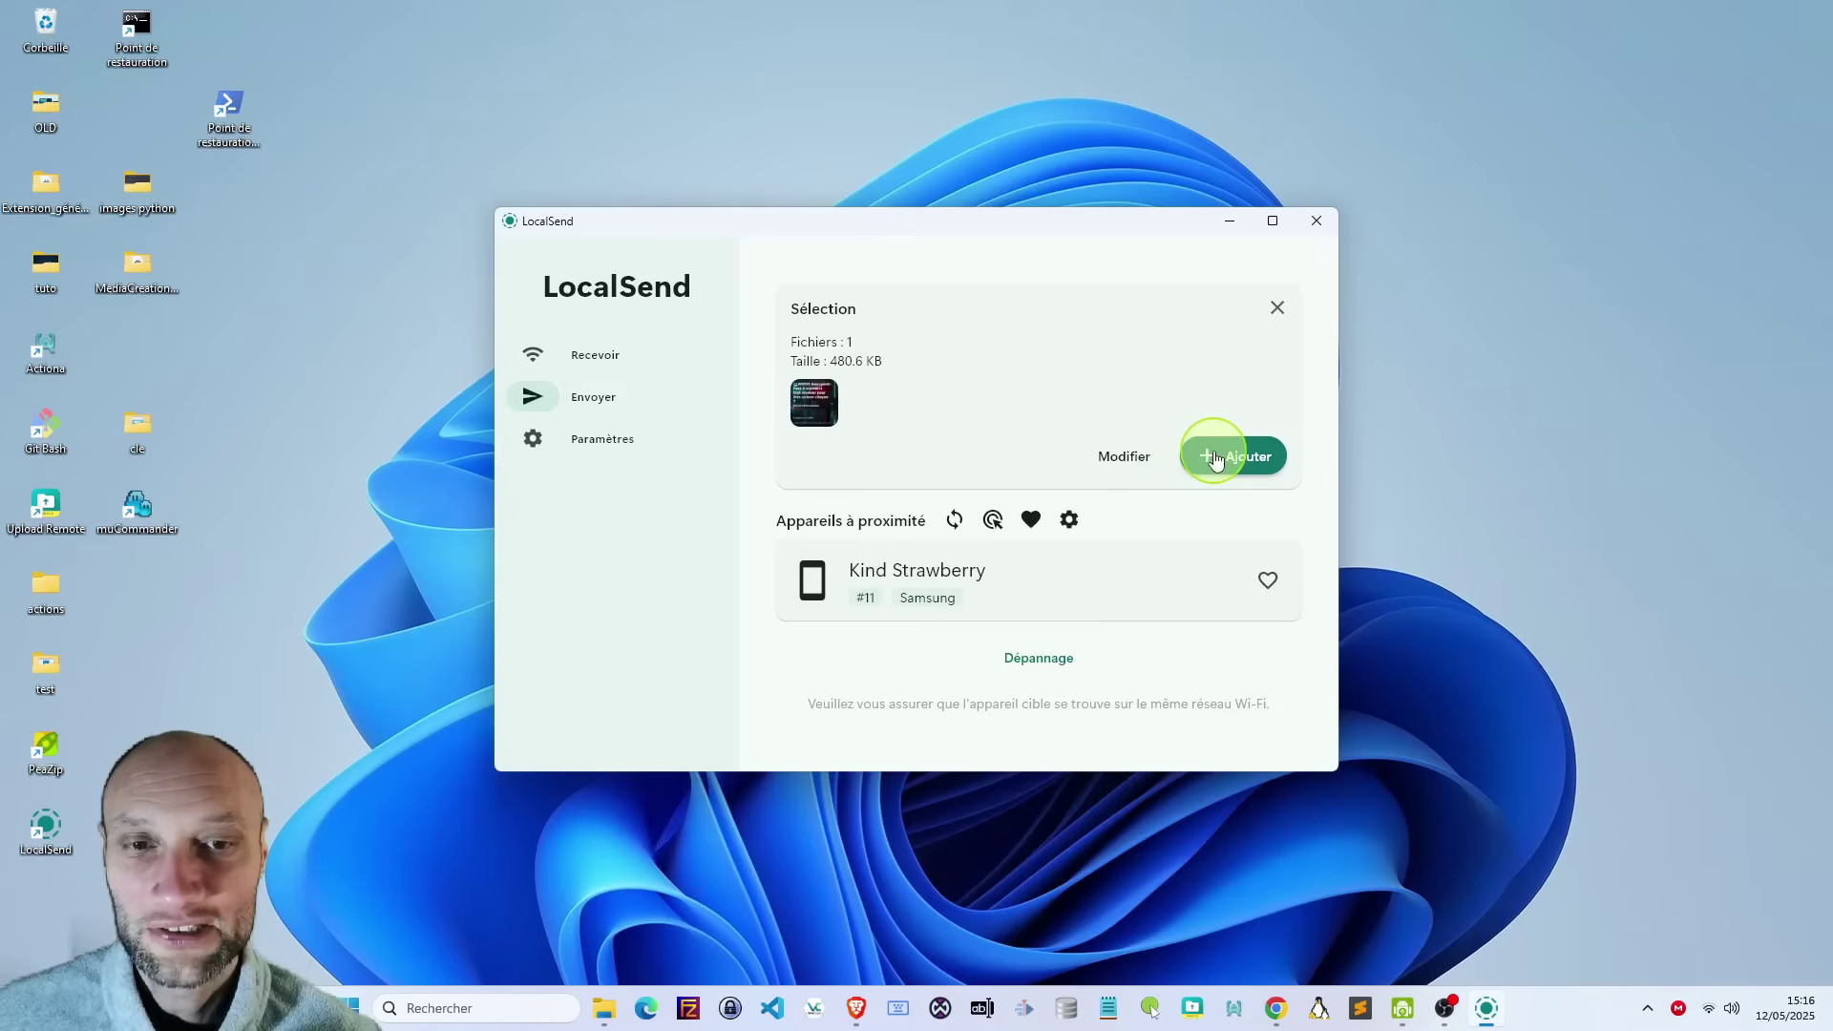
{"action": "left_click", "coordinate": [959, 600]}
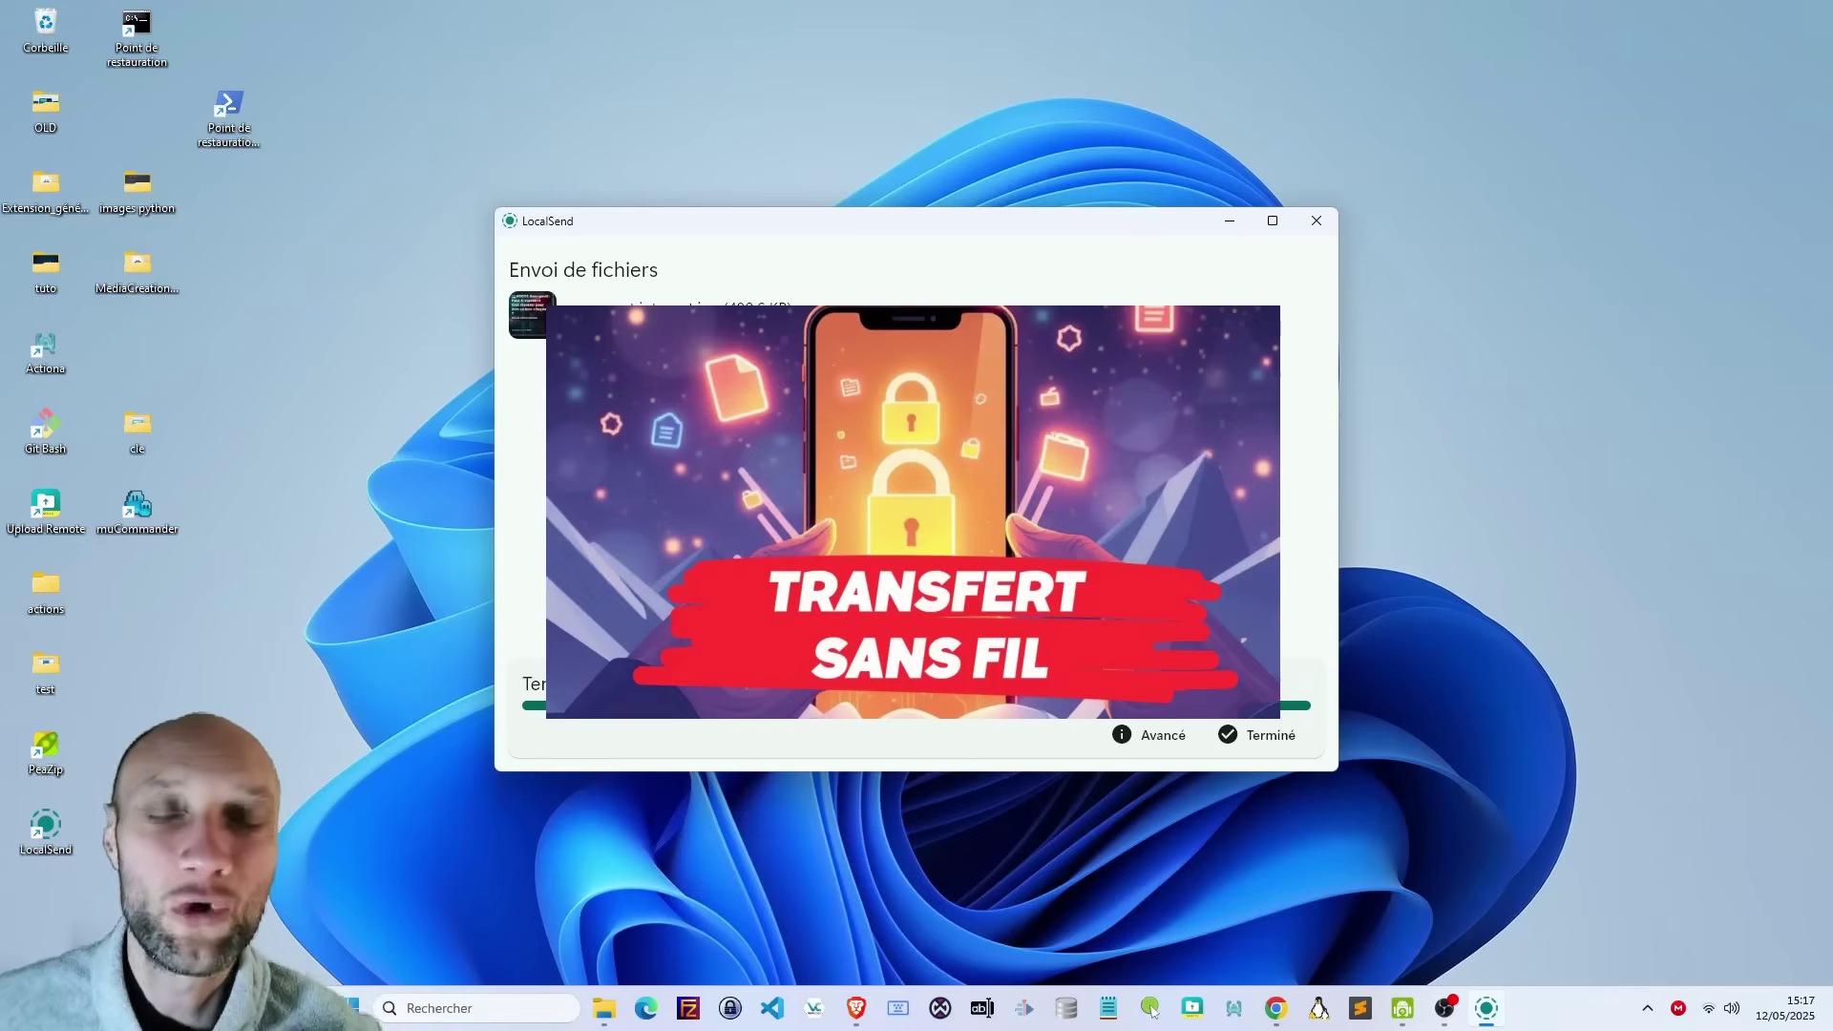
{"action": "left_click", "coordinate": [1277, 734]}
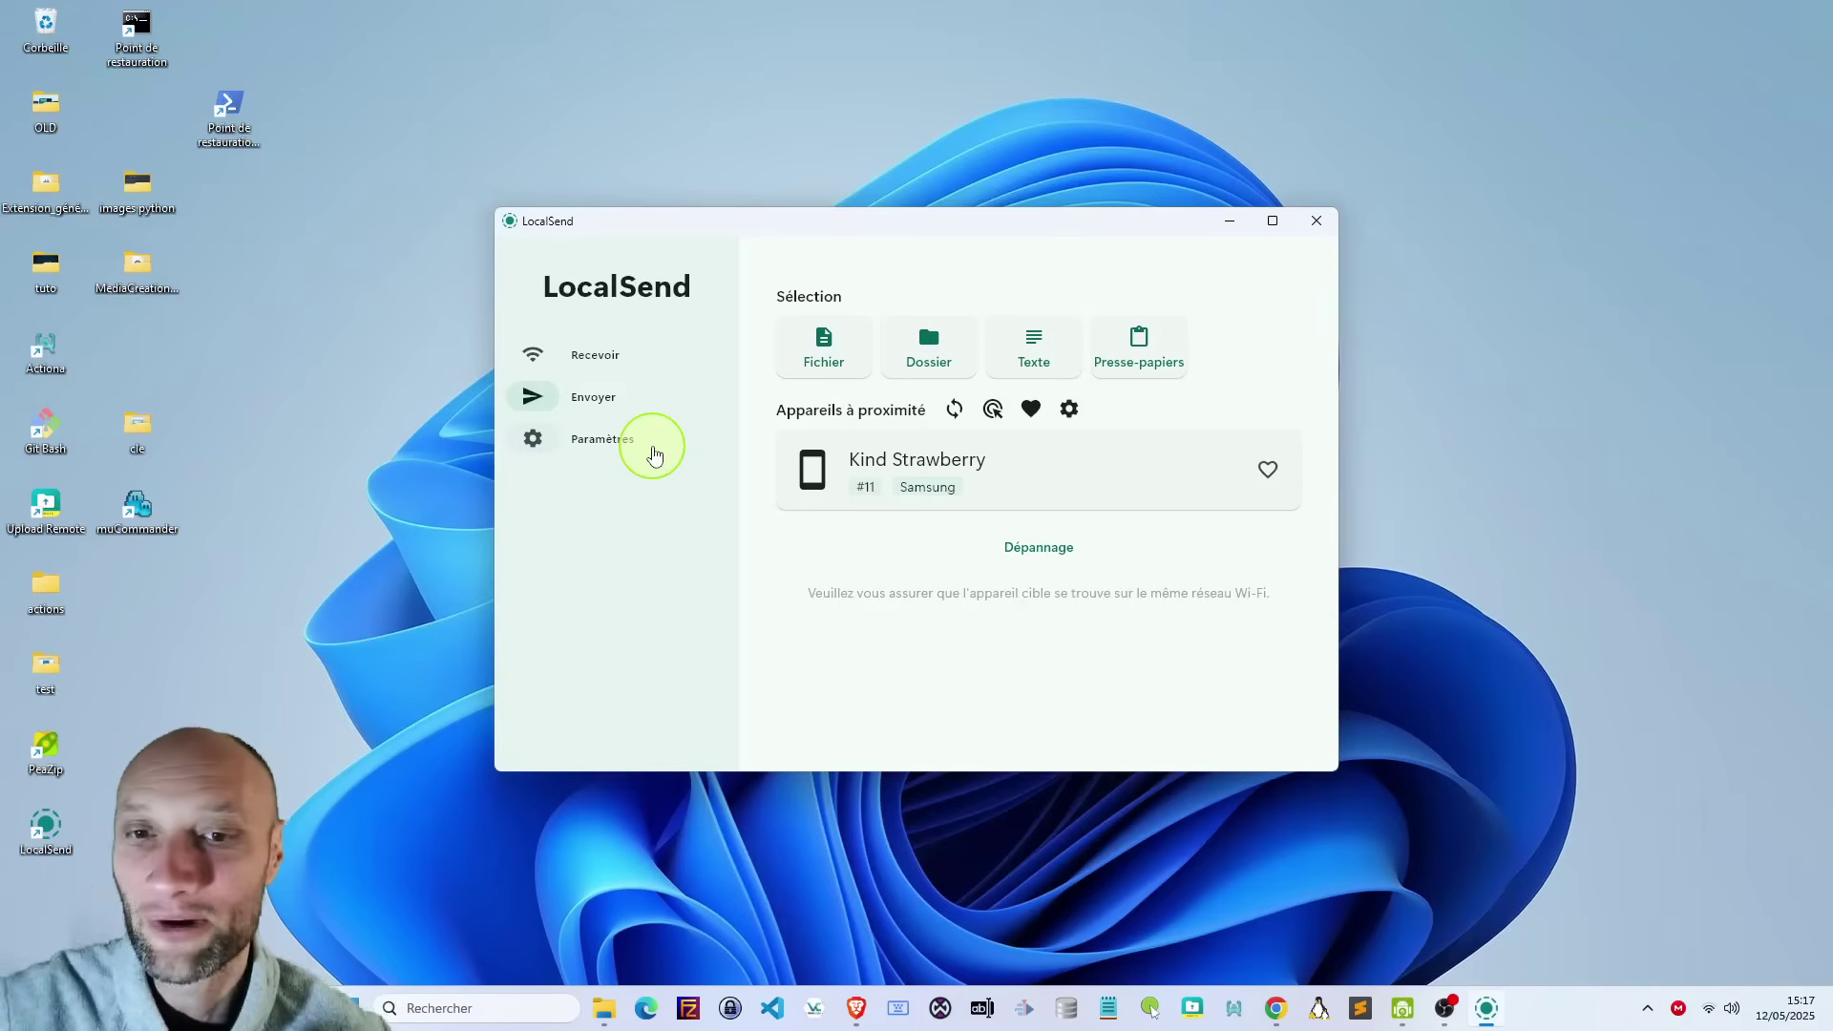
Set LocalSend's theme to Sombre and its colour to OLED in the general settings.
{"action": "left_click", "coordinate": [605, 445]}
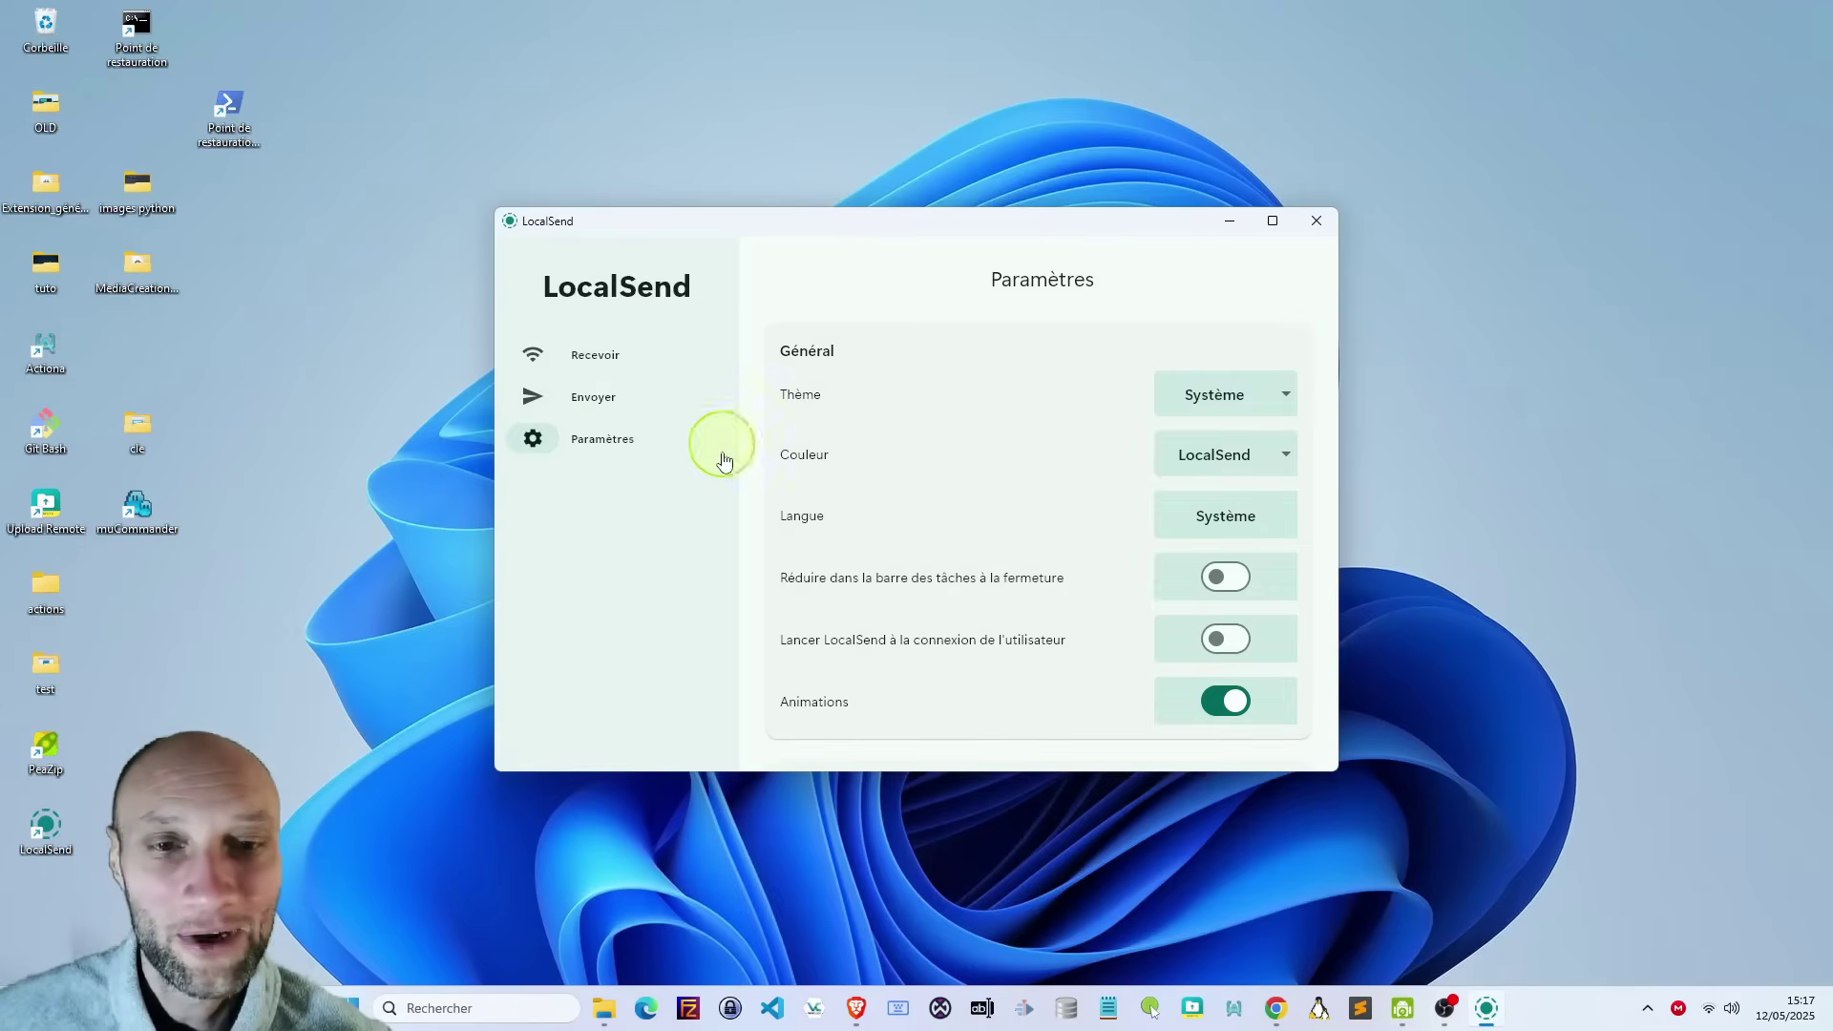
{"action": "left_click", "coordinate": [1218, 401]}
{"action": "left_click", "coordinate": [1219, 487]}
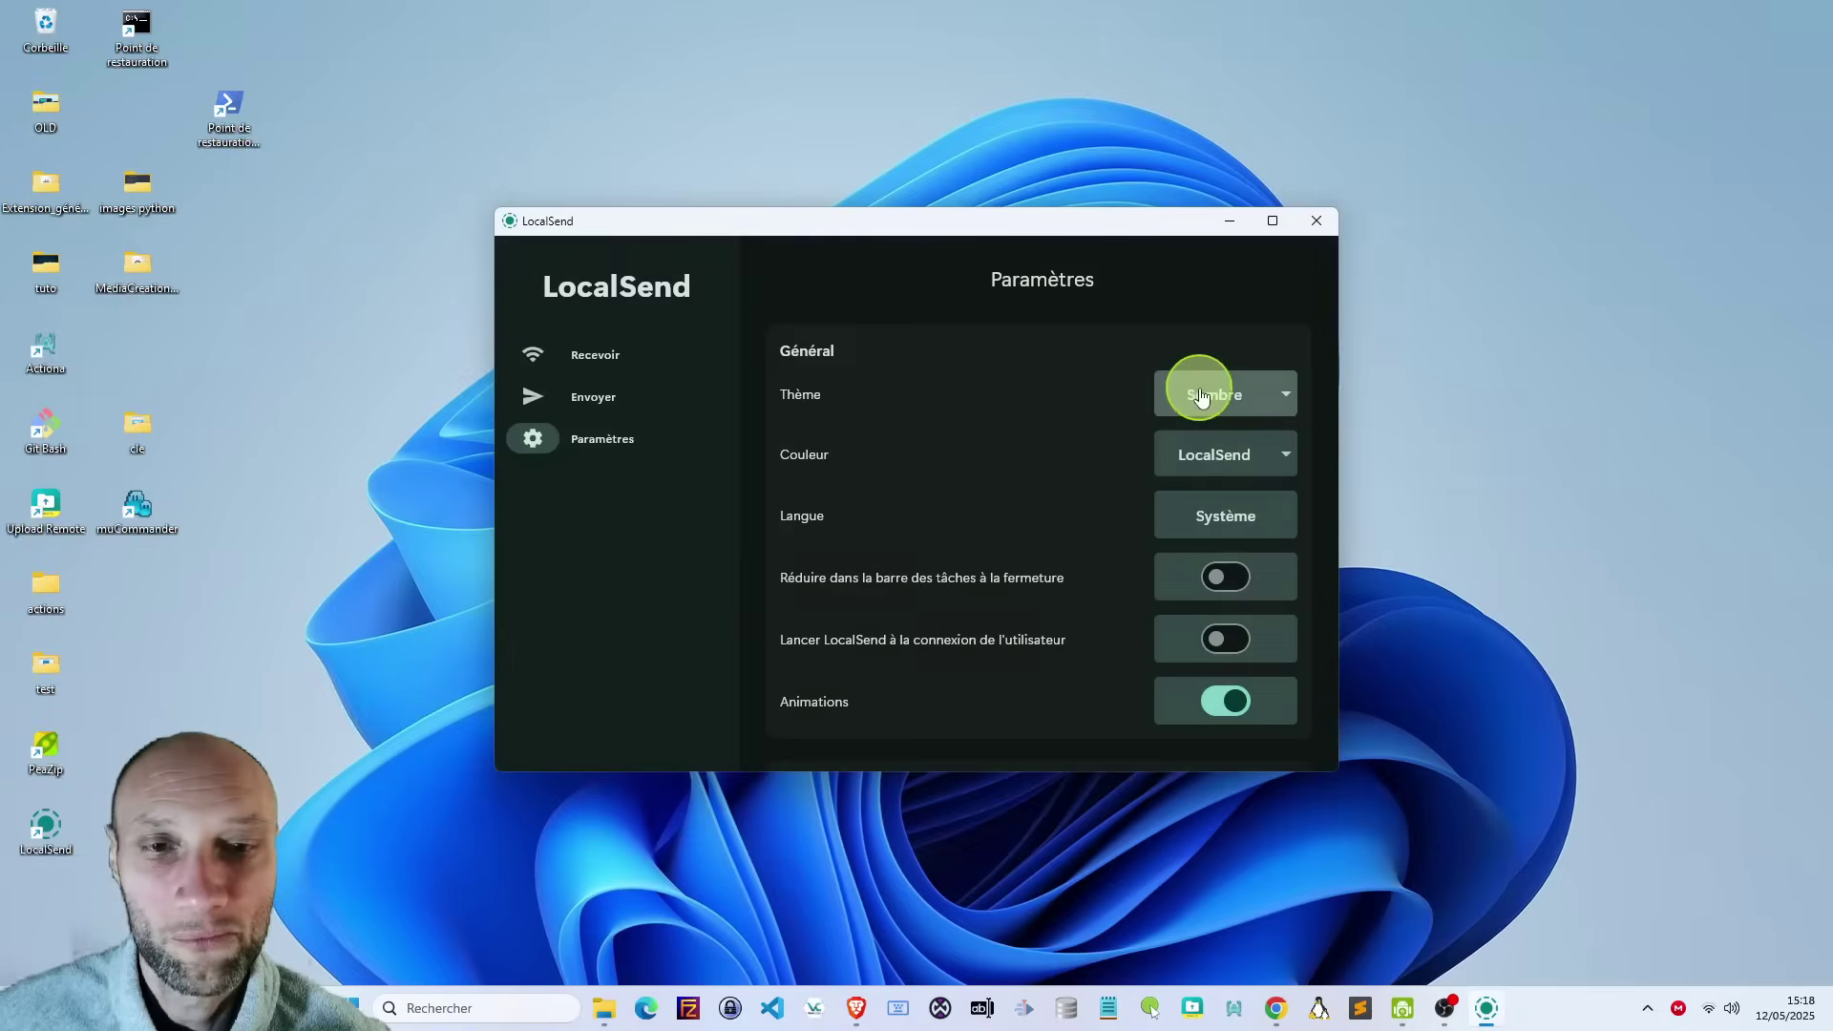
{"action": "left_click", "coordinate": [1208, 398]}
{"action": "left_click", "coordinate": [1069, 405]}
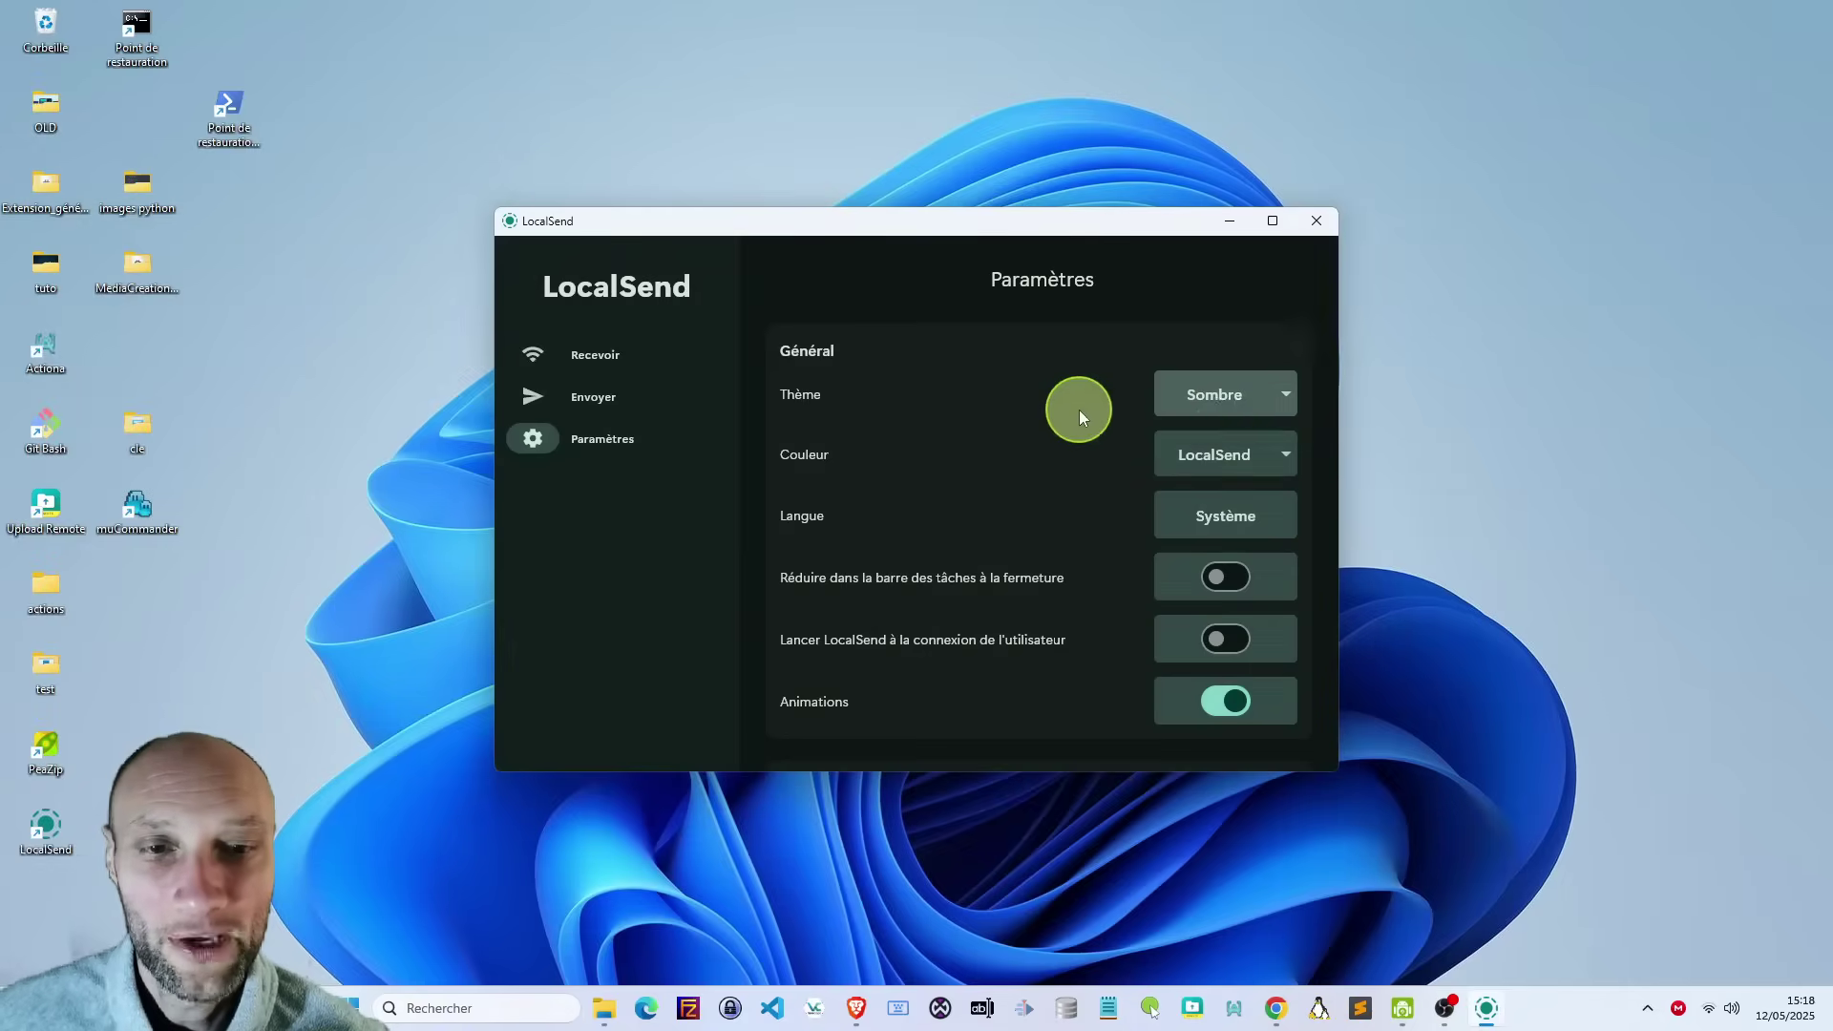
{"action": "left_click", "coordinate": [1269, 455]}
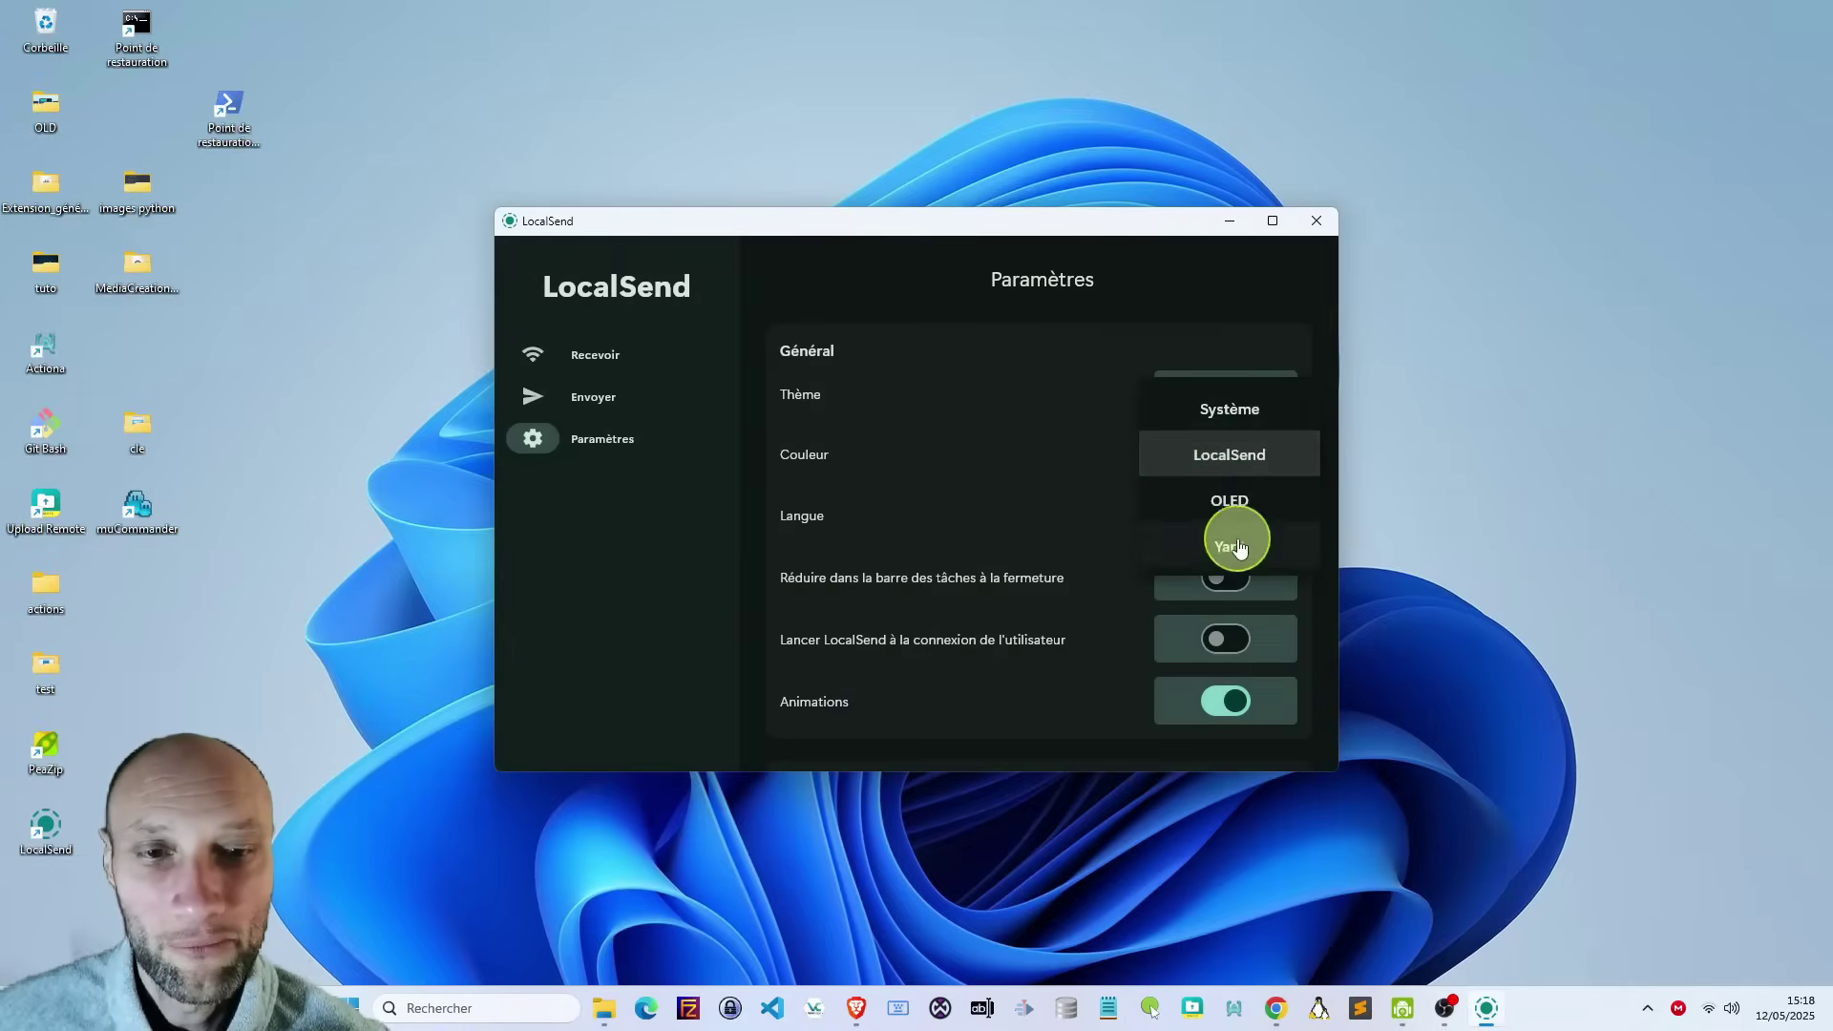
{"action": "left_click", "coordinate": [1224, 500]}
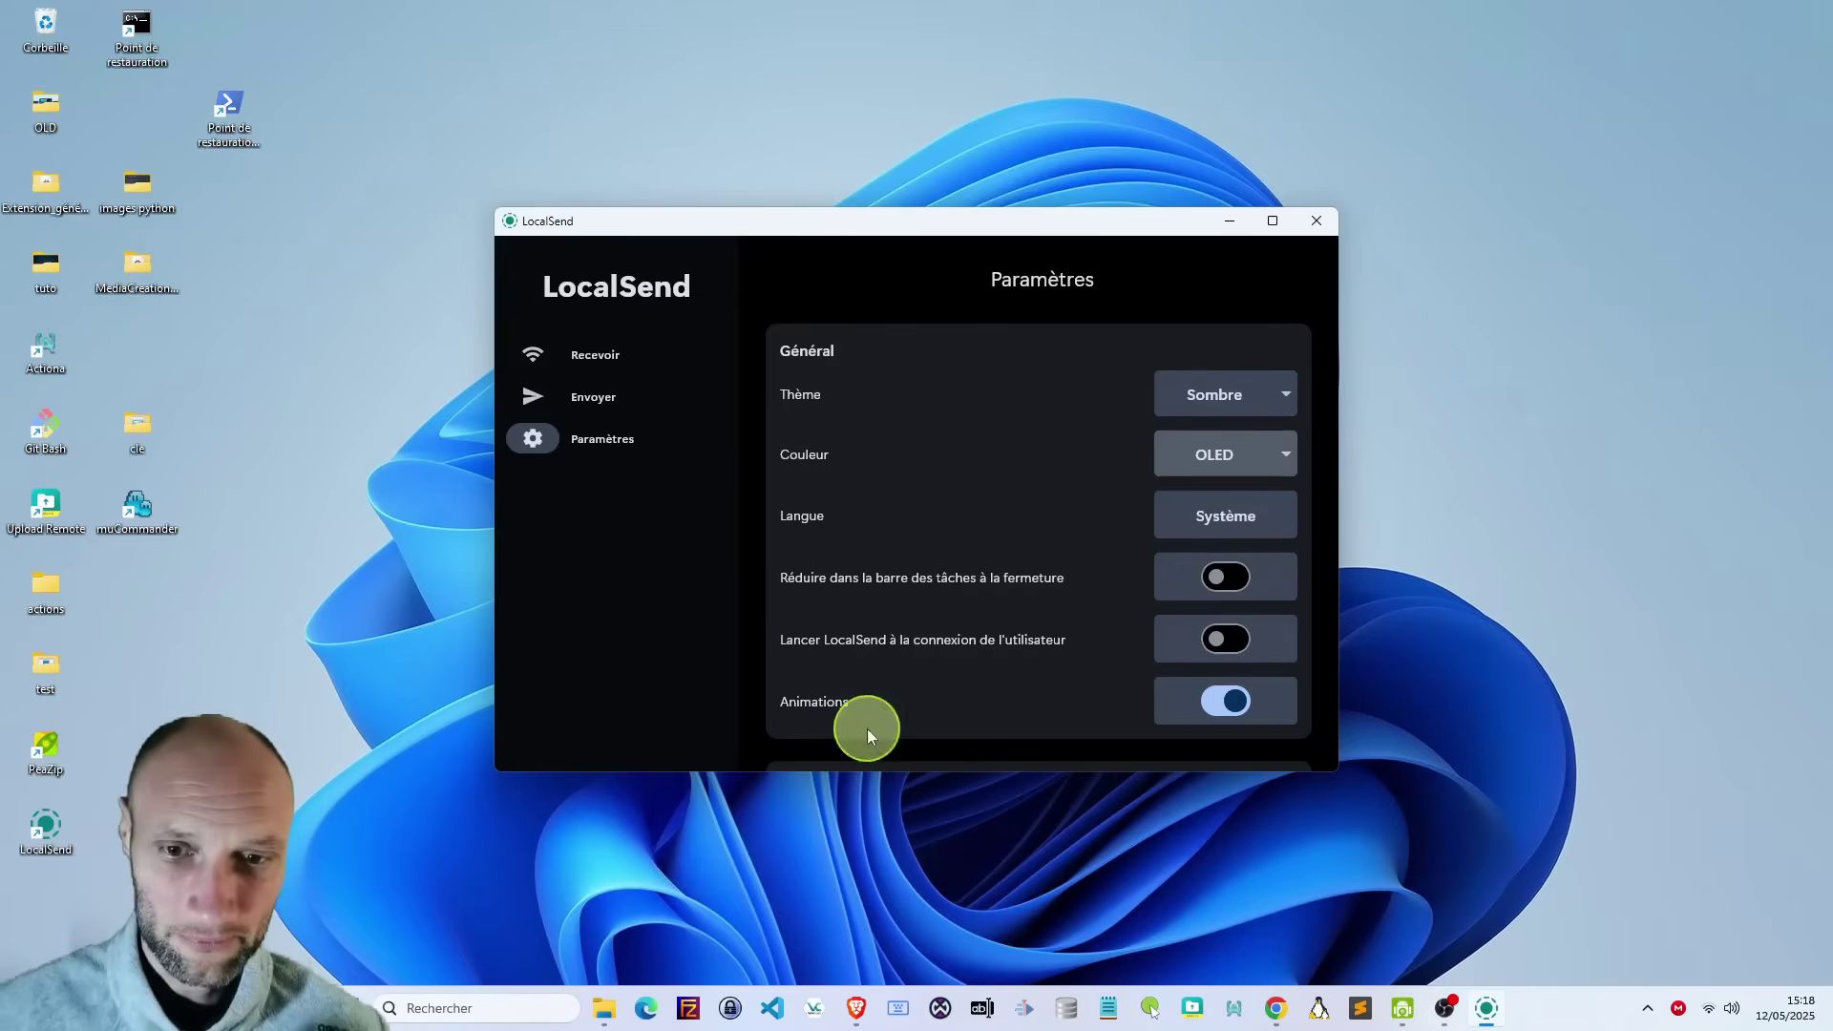
Examine the remaining LocalSend settings, covering the general, reception, network and other sections down to the version information.
{"action": "scroll", "coordinate": [932, 619], "scroll_direction": "down", "scroll_amount": 4}
{"action": "scroll", "coordinate": [936, 619], "scroll_direction": "up", "scroll_amount": 1}
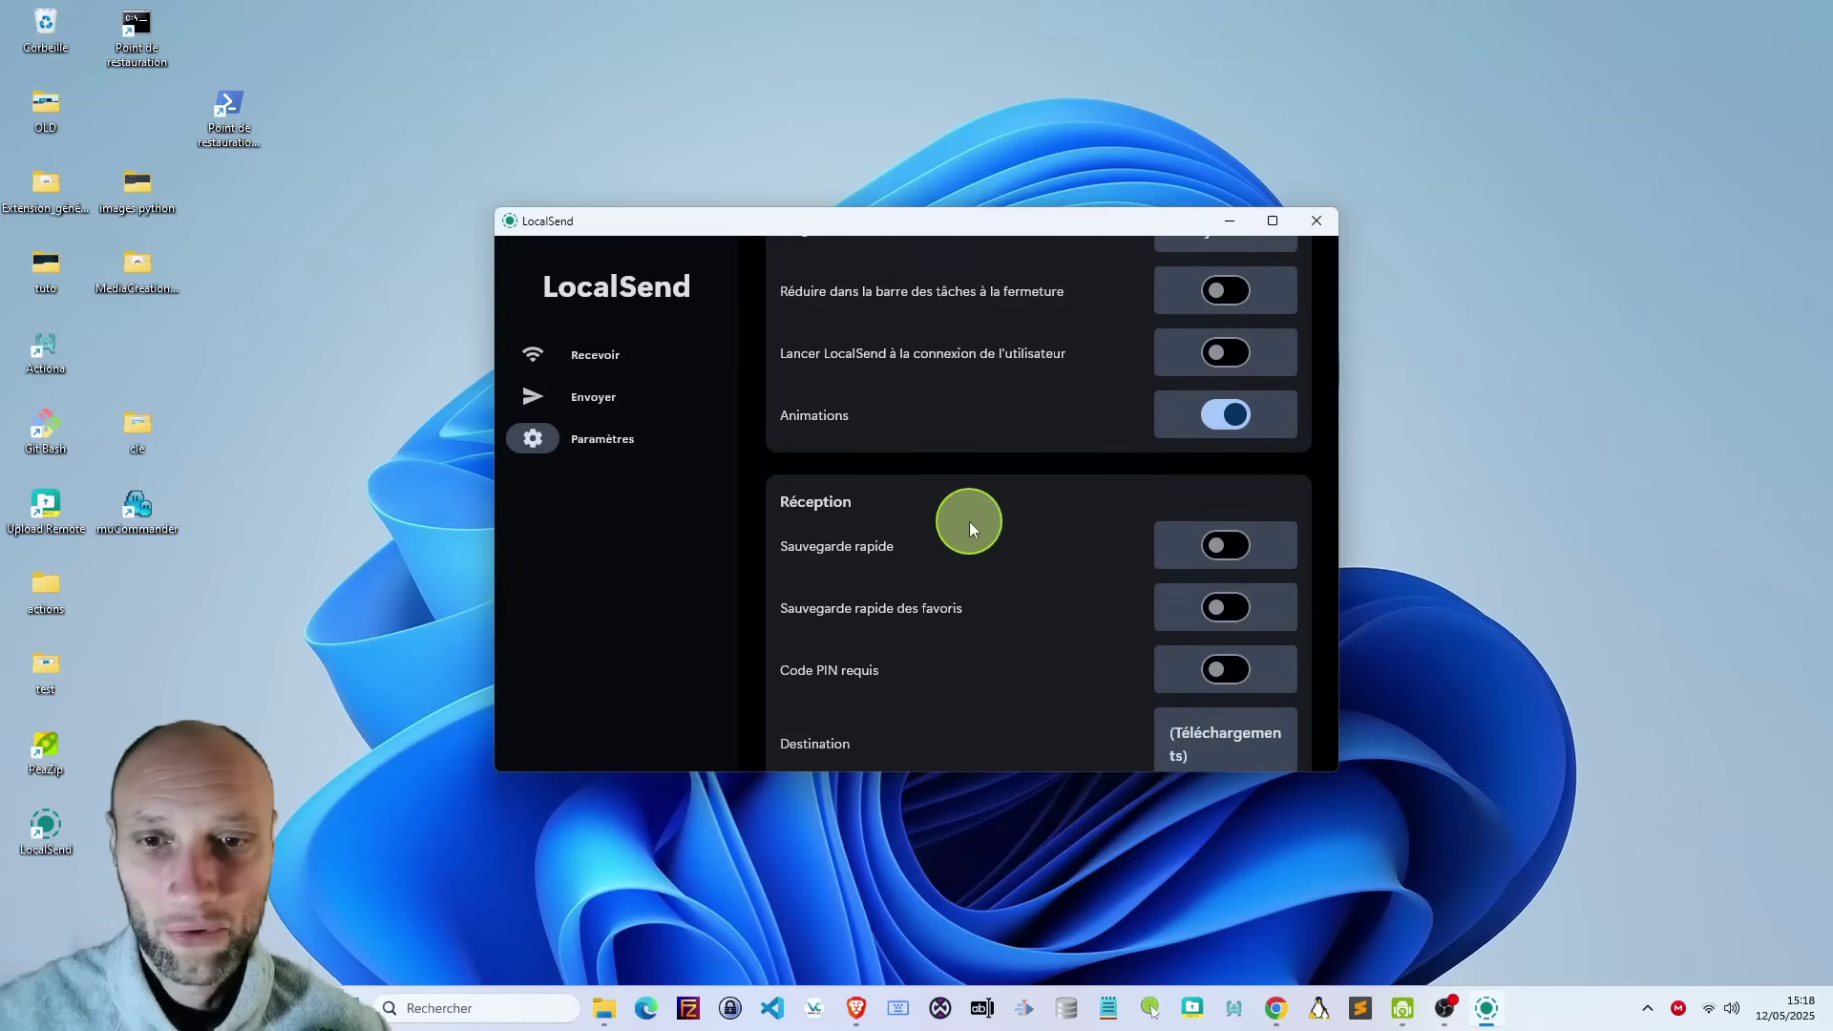
{"action": "scroll", "coordinate": [970, 521], "scroll_direction": "down", "scroll_amount": 1}
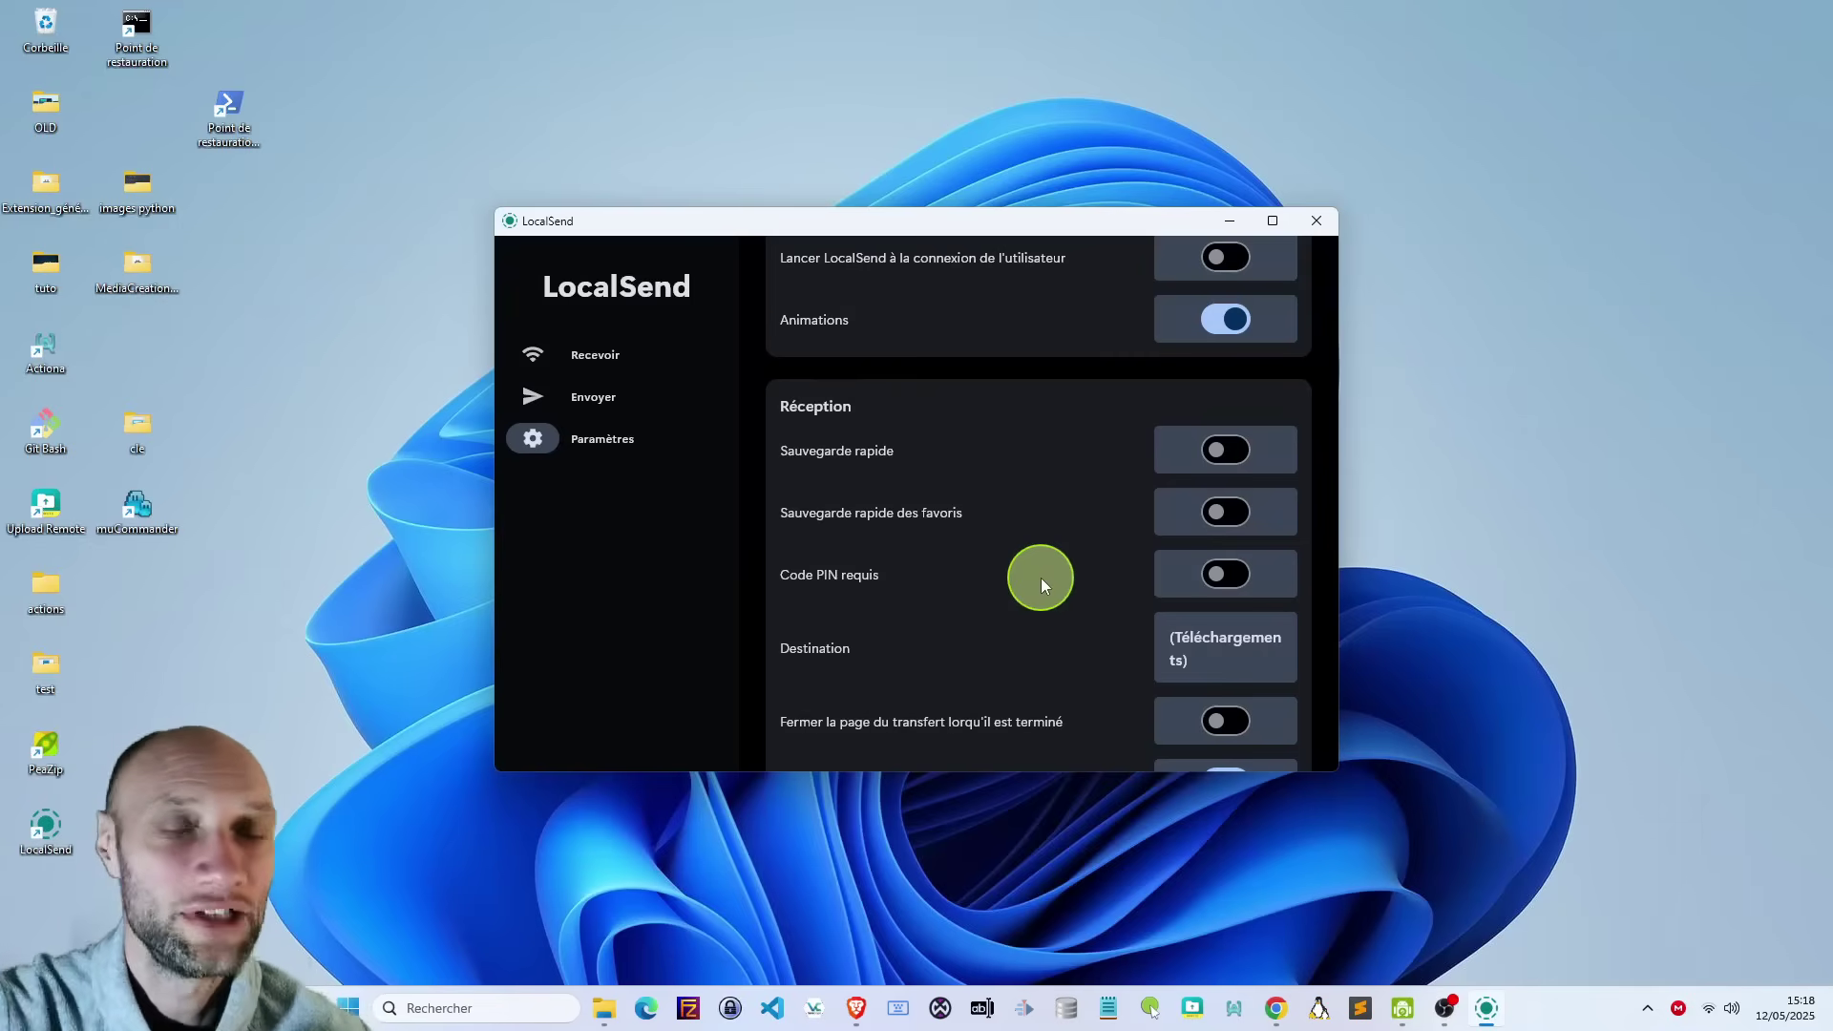
{"action": "scroll", "coordinate": [1090, 576], "scroll_direction": "down", "scroll_amount": 2}
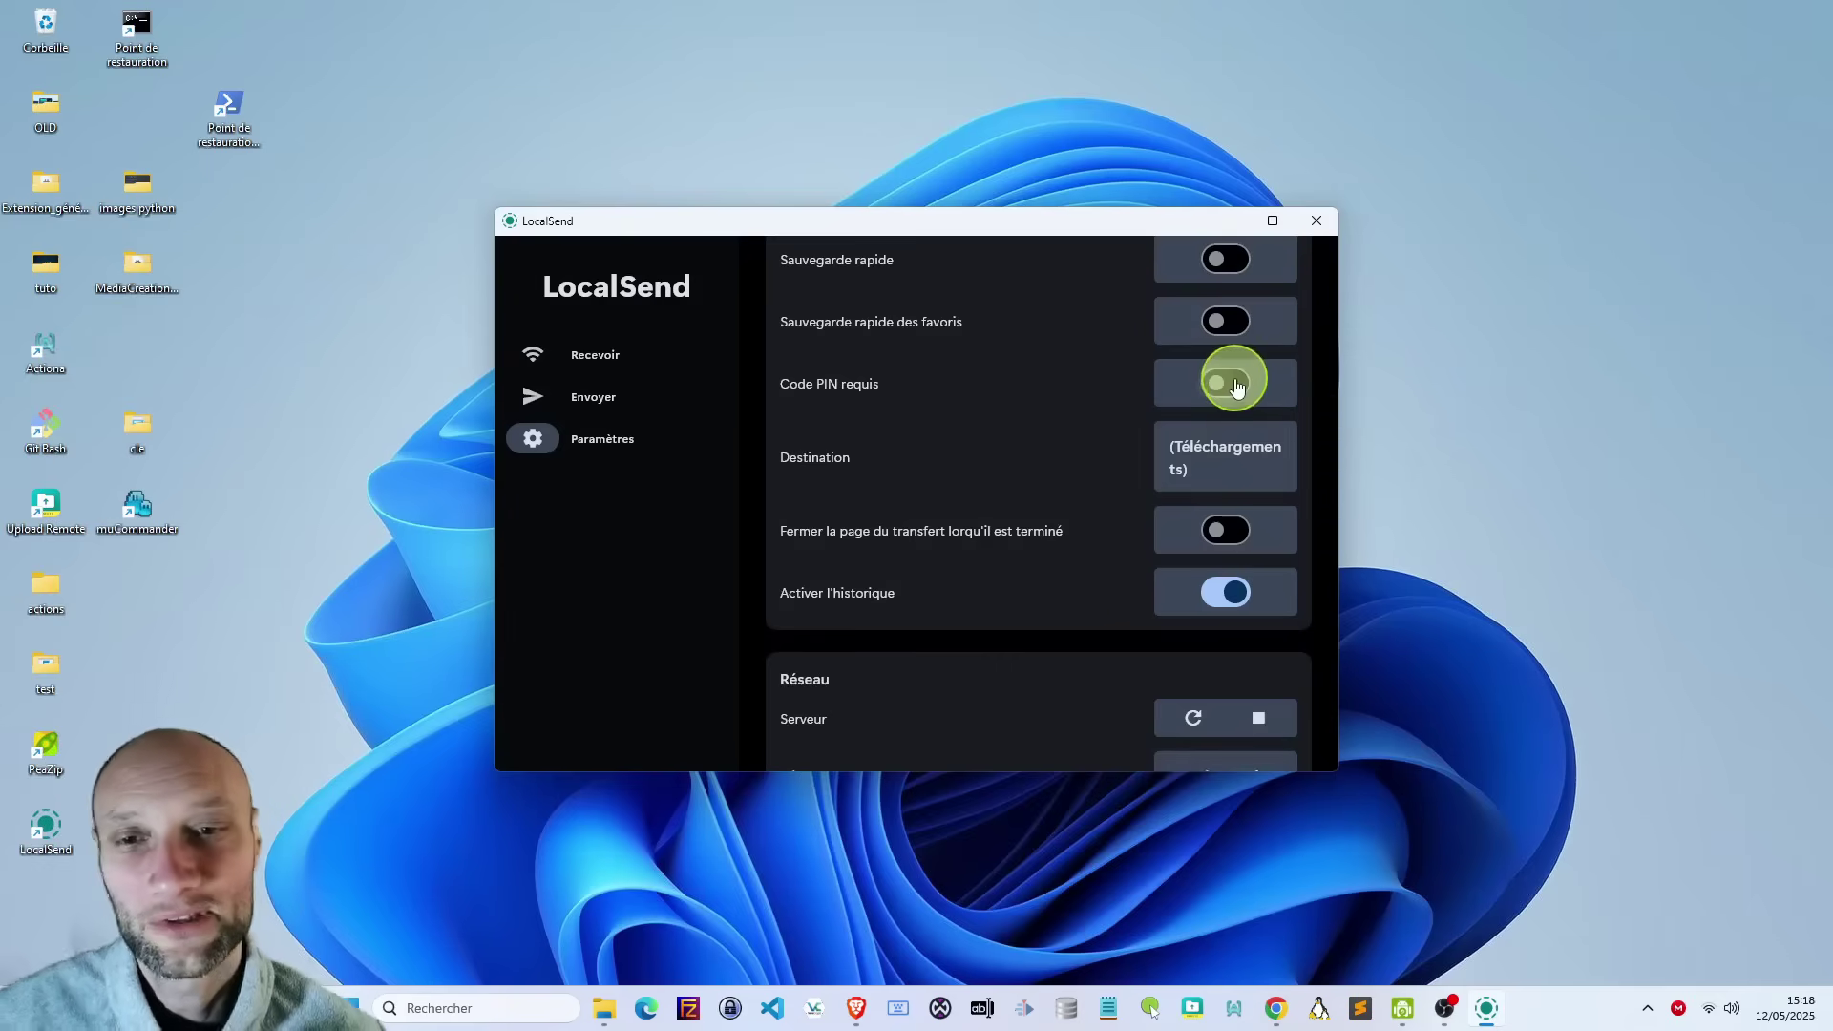
{"action": "scroll", "coordinate": [1037, 454], "scroll_direction": "down", "scroll_amount": 3}
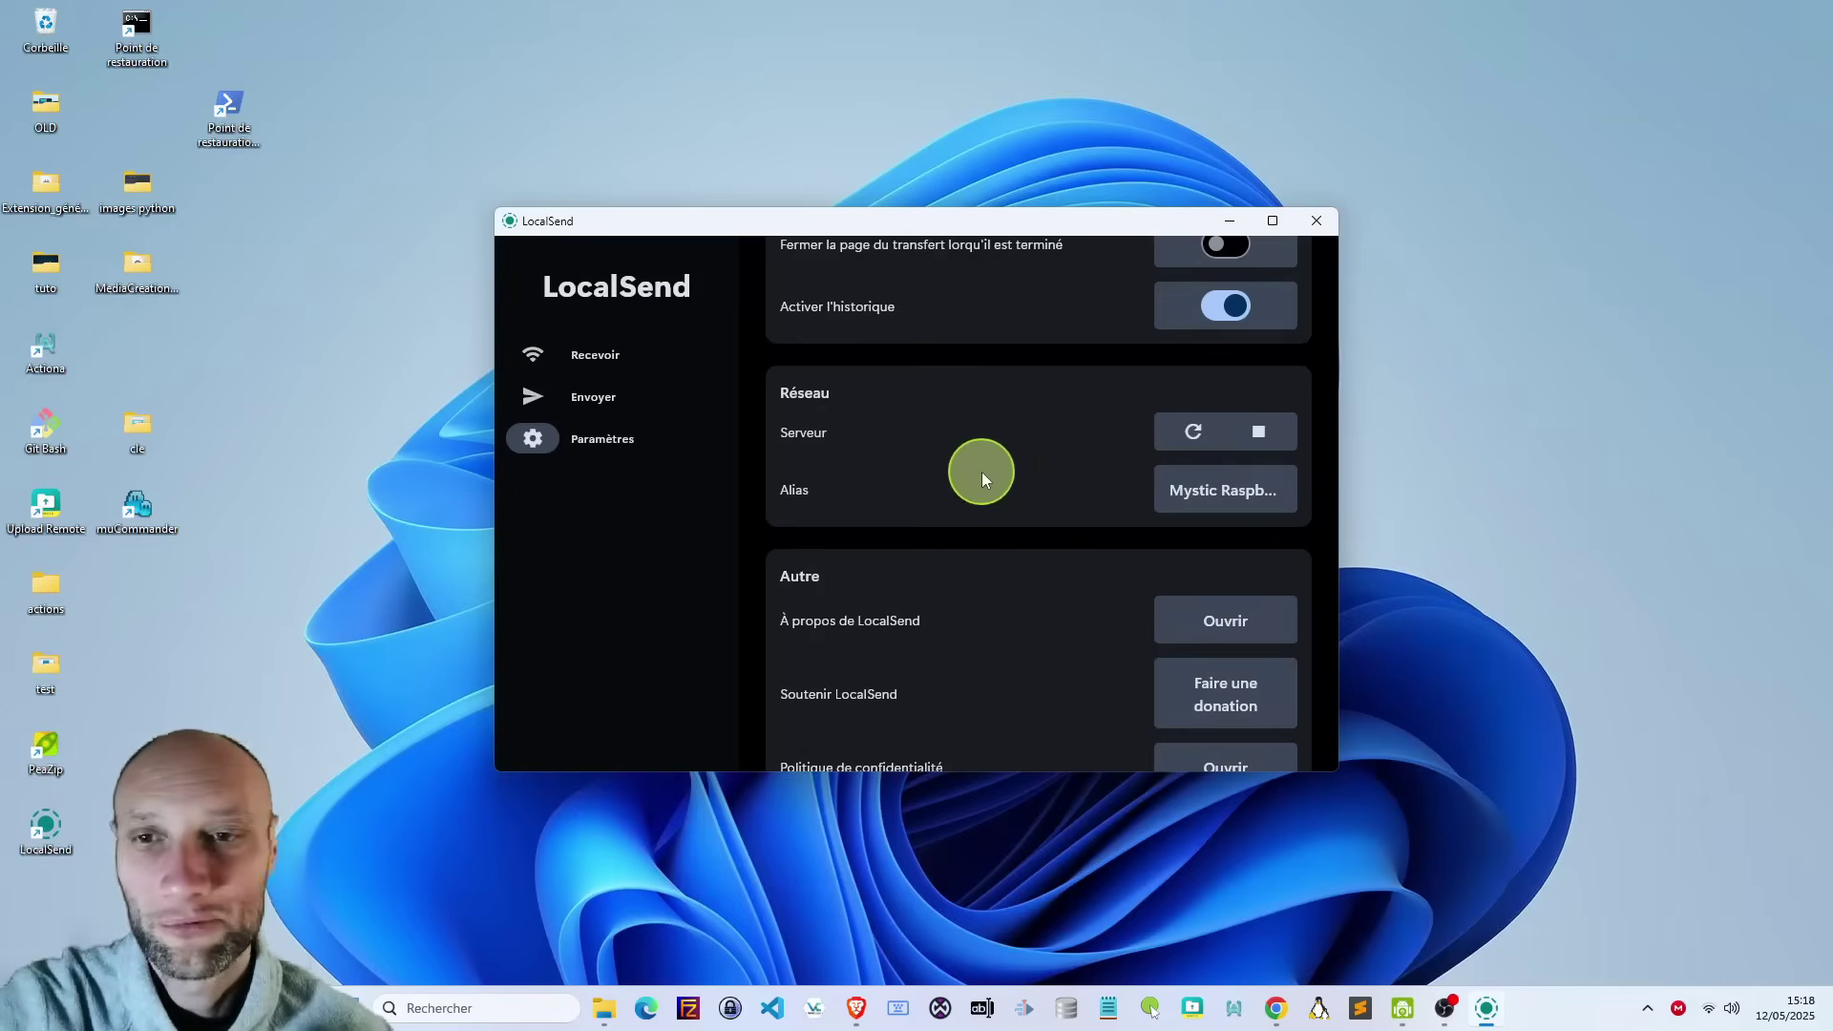
{"action": "scroll", "coordinate": [890, 487], "scroll_direction": "down", "scroll_amount": 3}
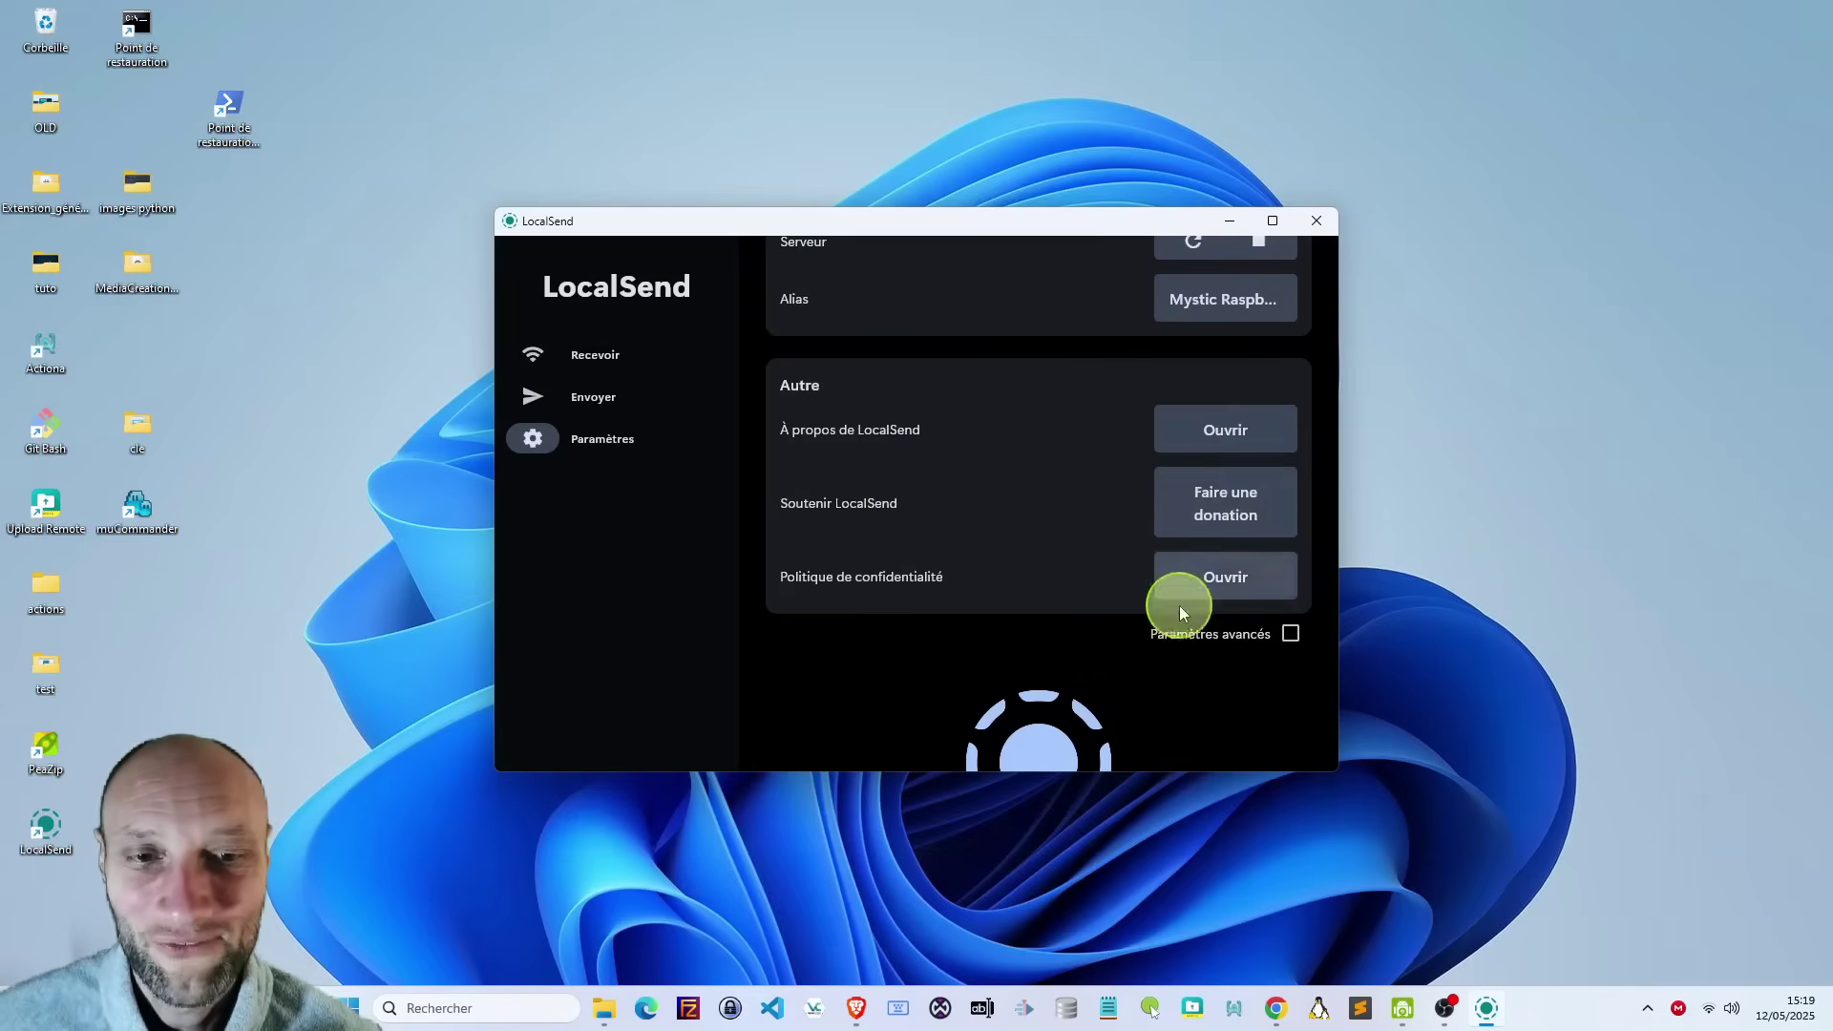
{"action": "scroll", "coordinate": [1179, 602], "scroll_direction": "down", "scroll_amount": 5}
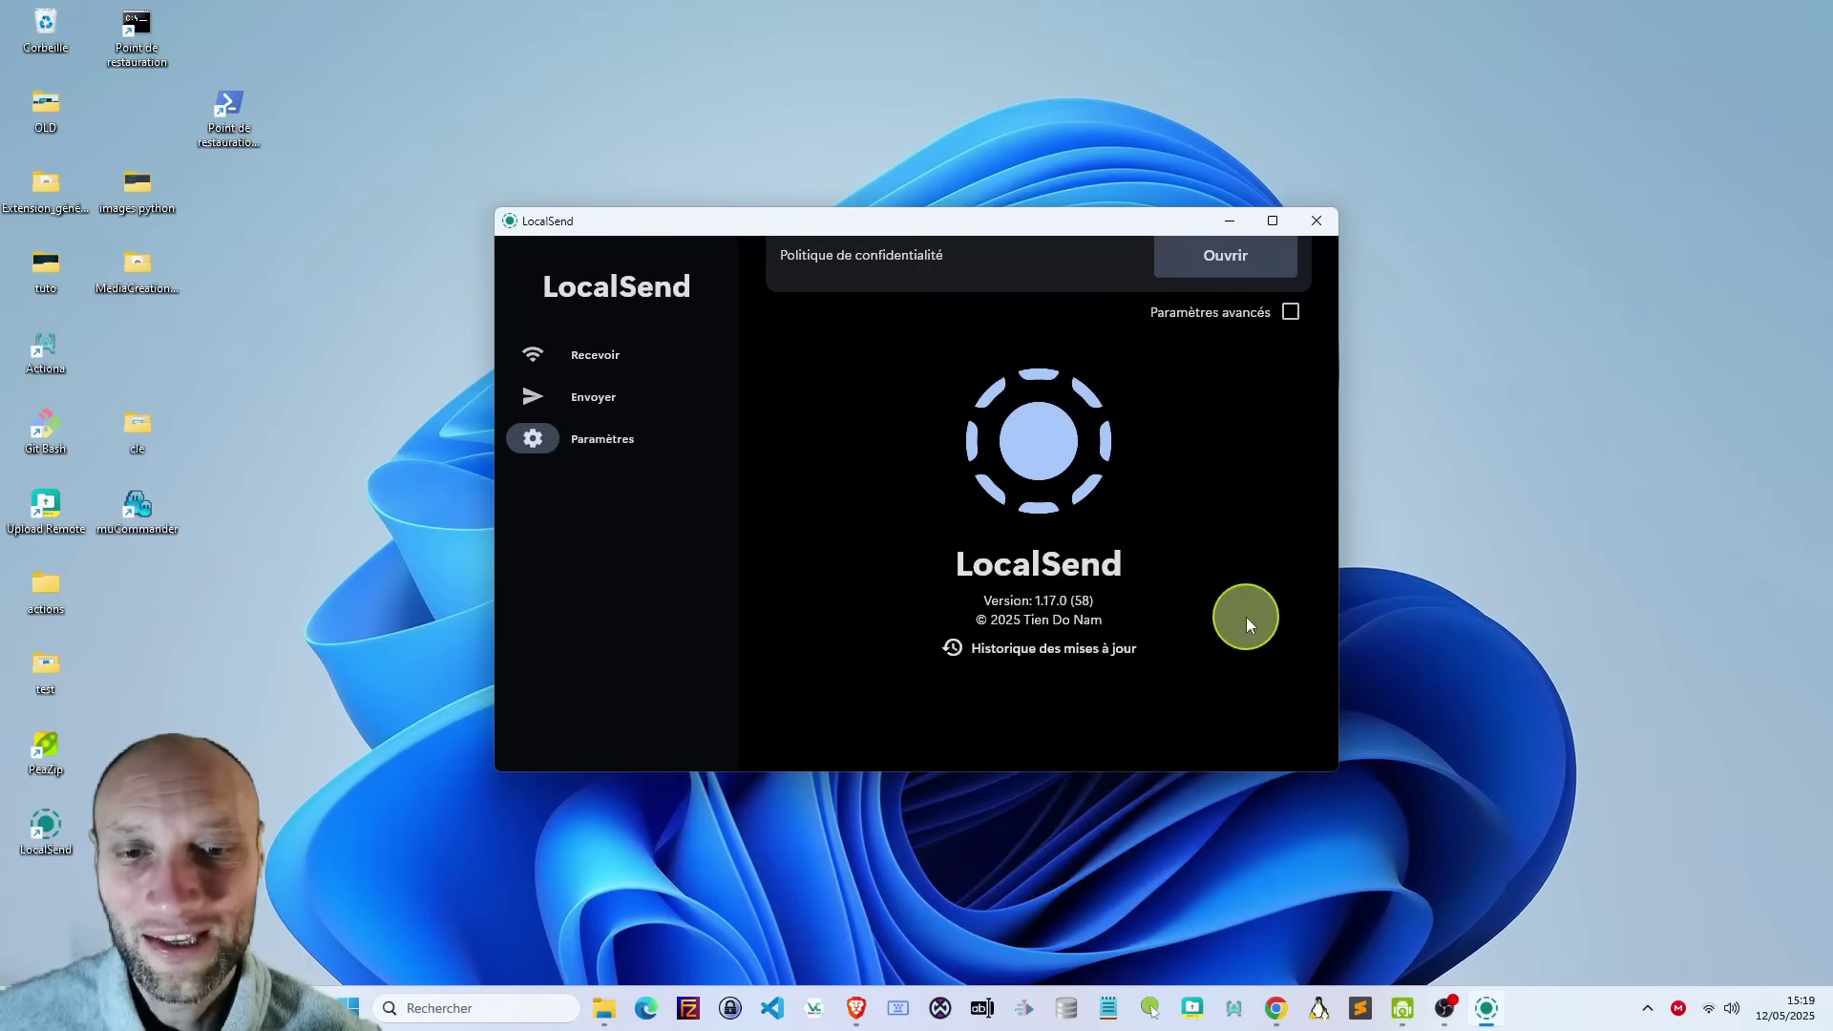
{"action": "scroll", "coordinate": [1246, 616], "scroll_direction": "up", "scroll_amount": 15}
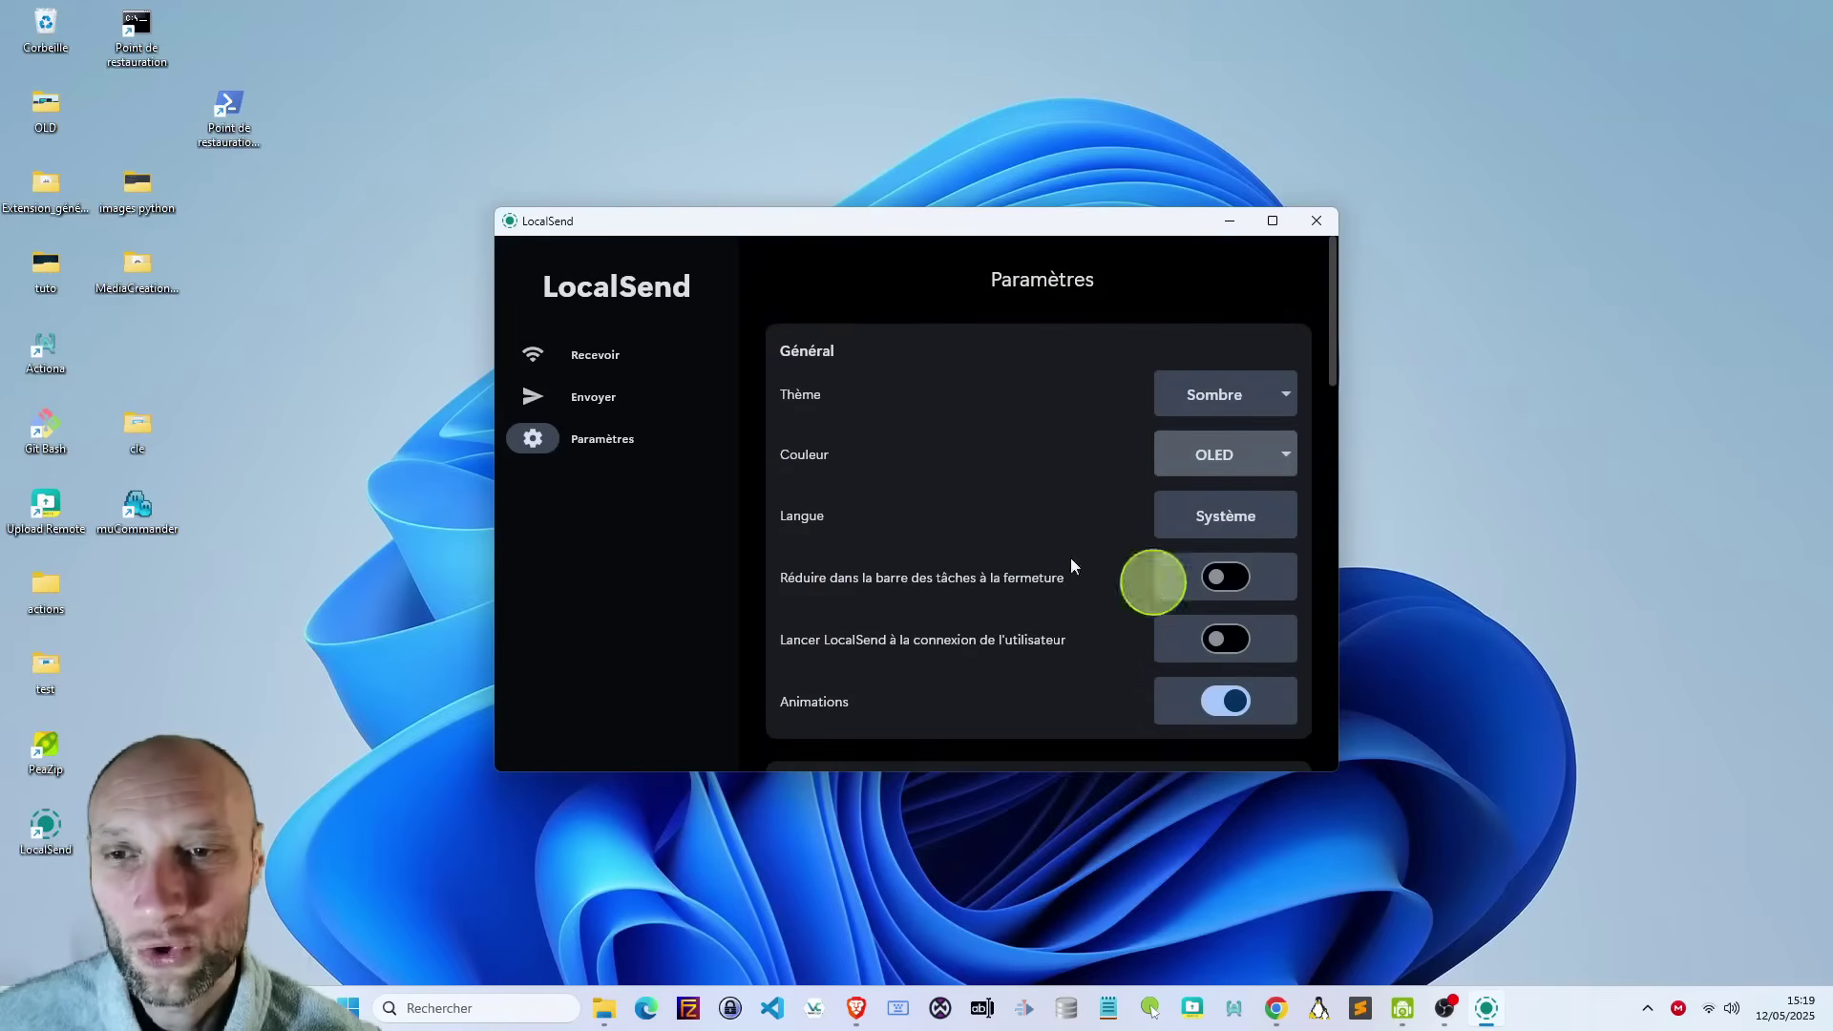
{"action": "scroll", "coordinate": [942, 500], "scroll_direction": "down", "scroll_amount": 15}
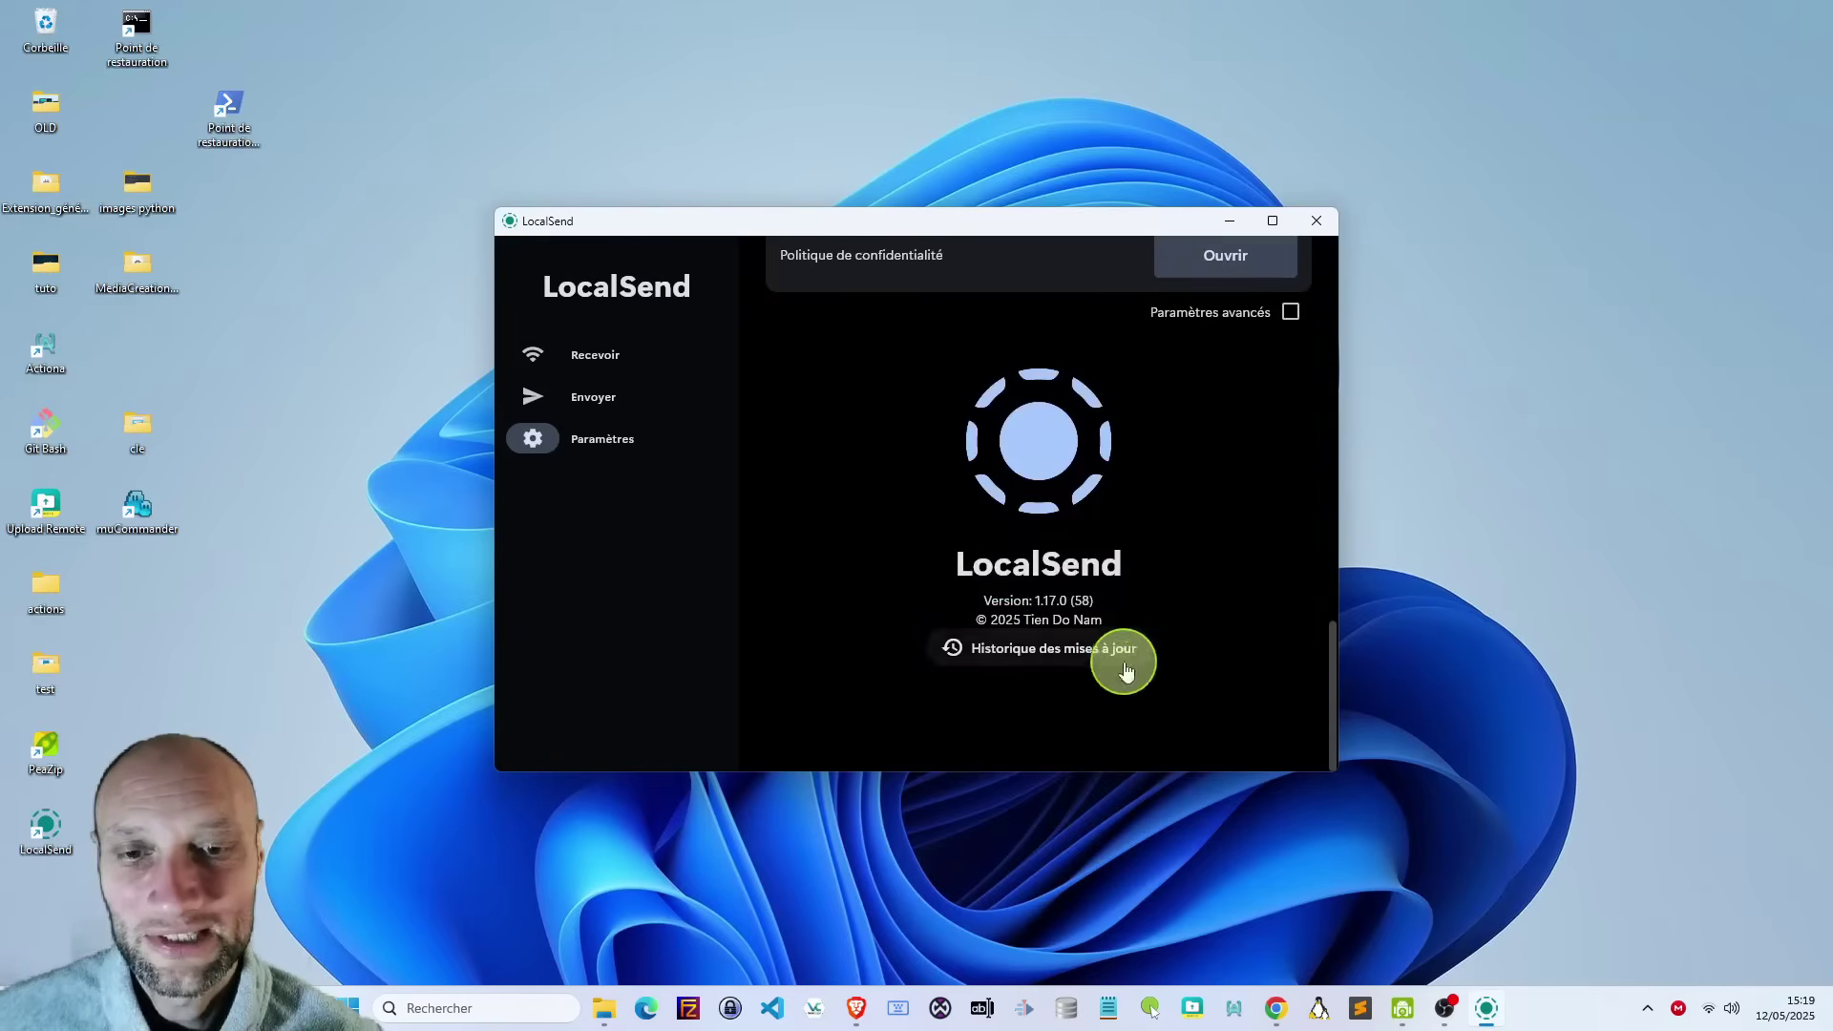
{"action": "scroll", "coordinate": [1056, 582], "scroll_direction": "up", "scroll_amount": 5}
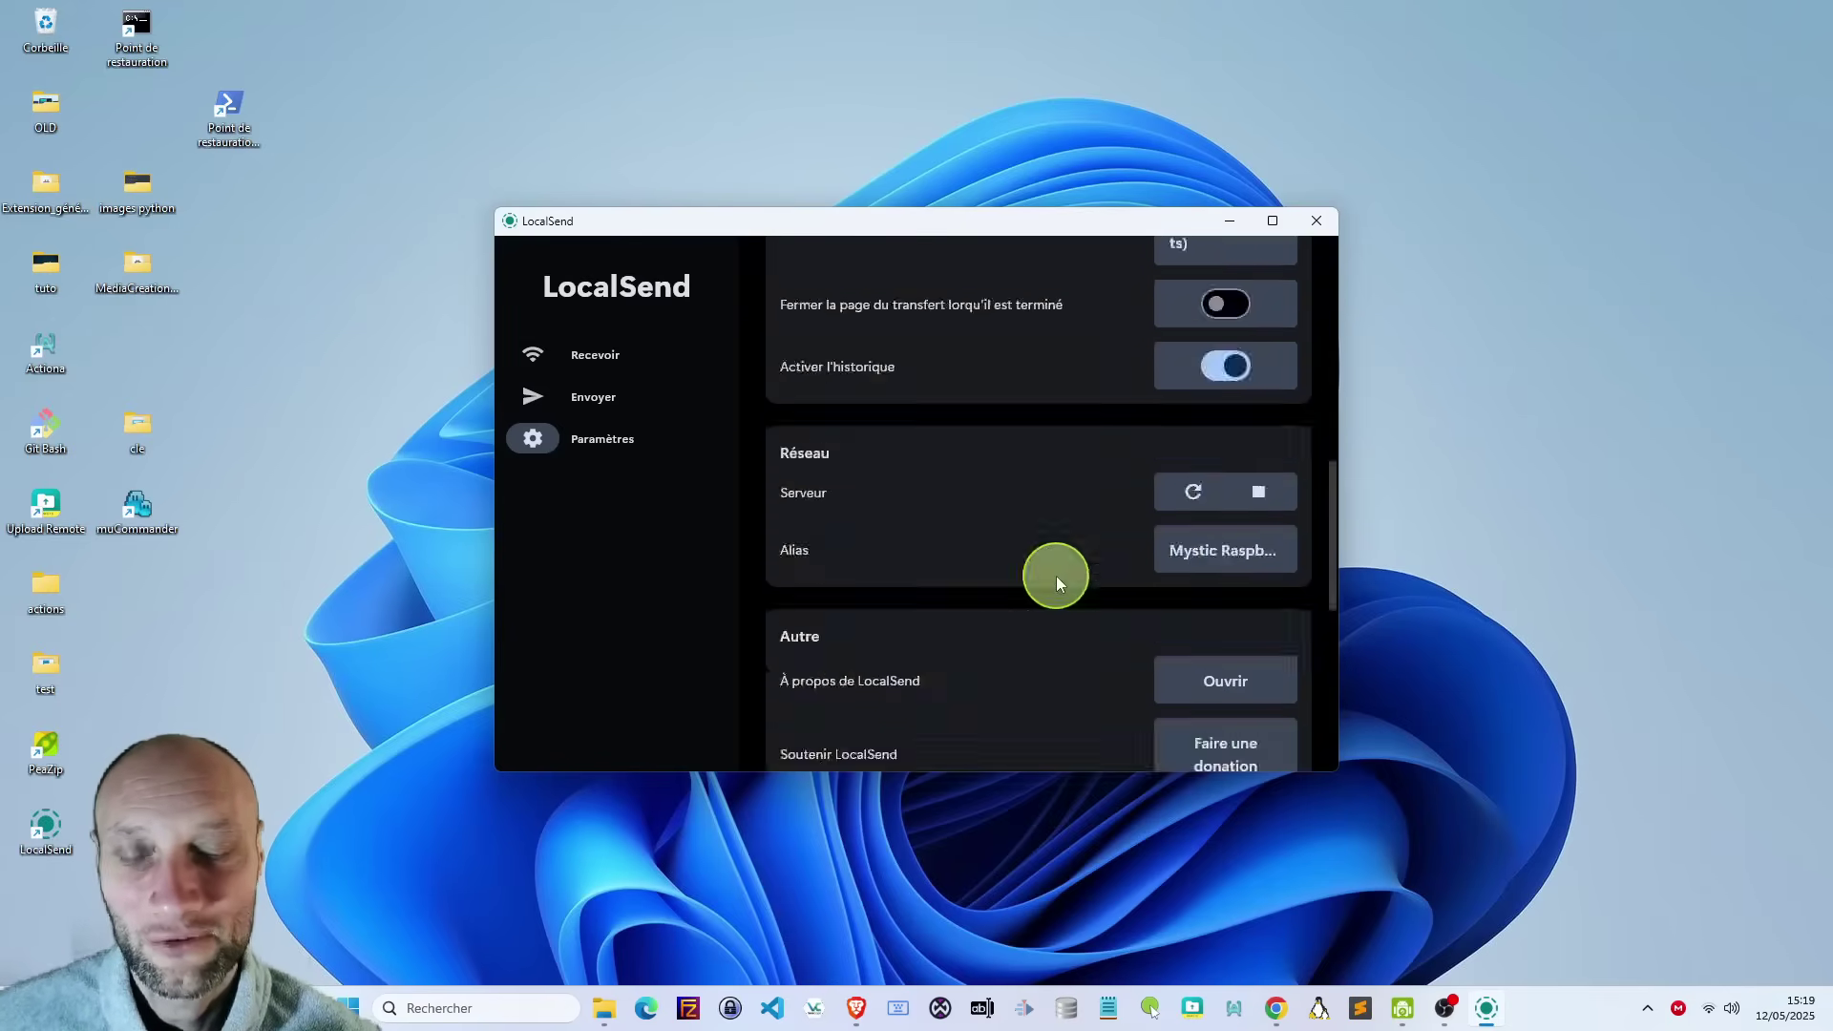
{"action": "scroll", "coordinate": [1056, 584], "scroll_direction": "up", "scroll_amount": 10}
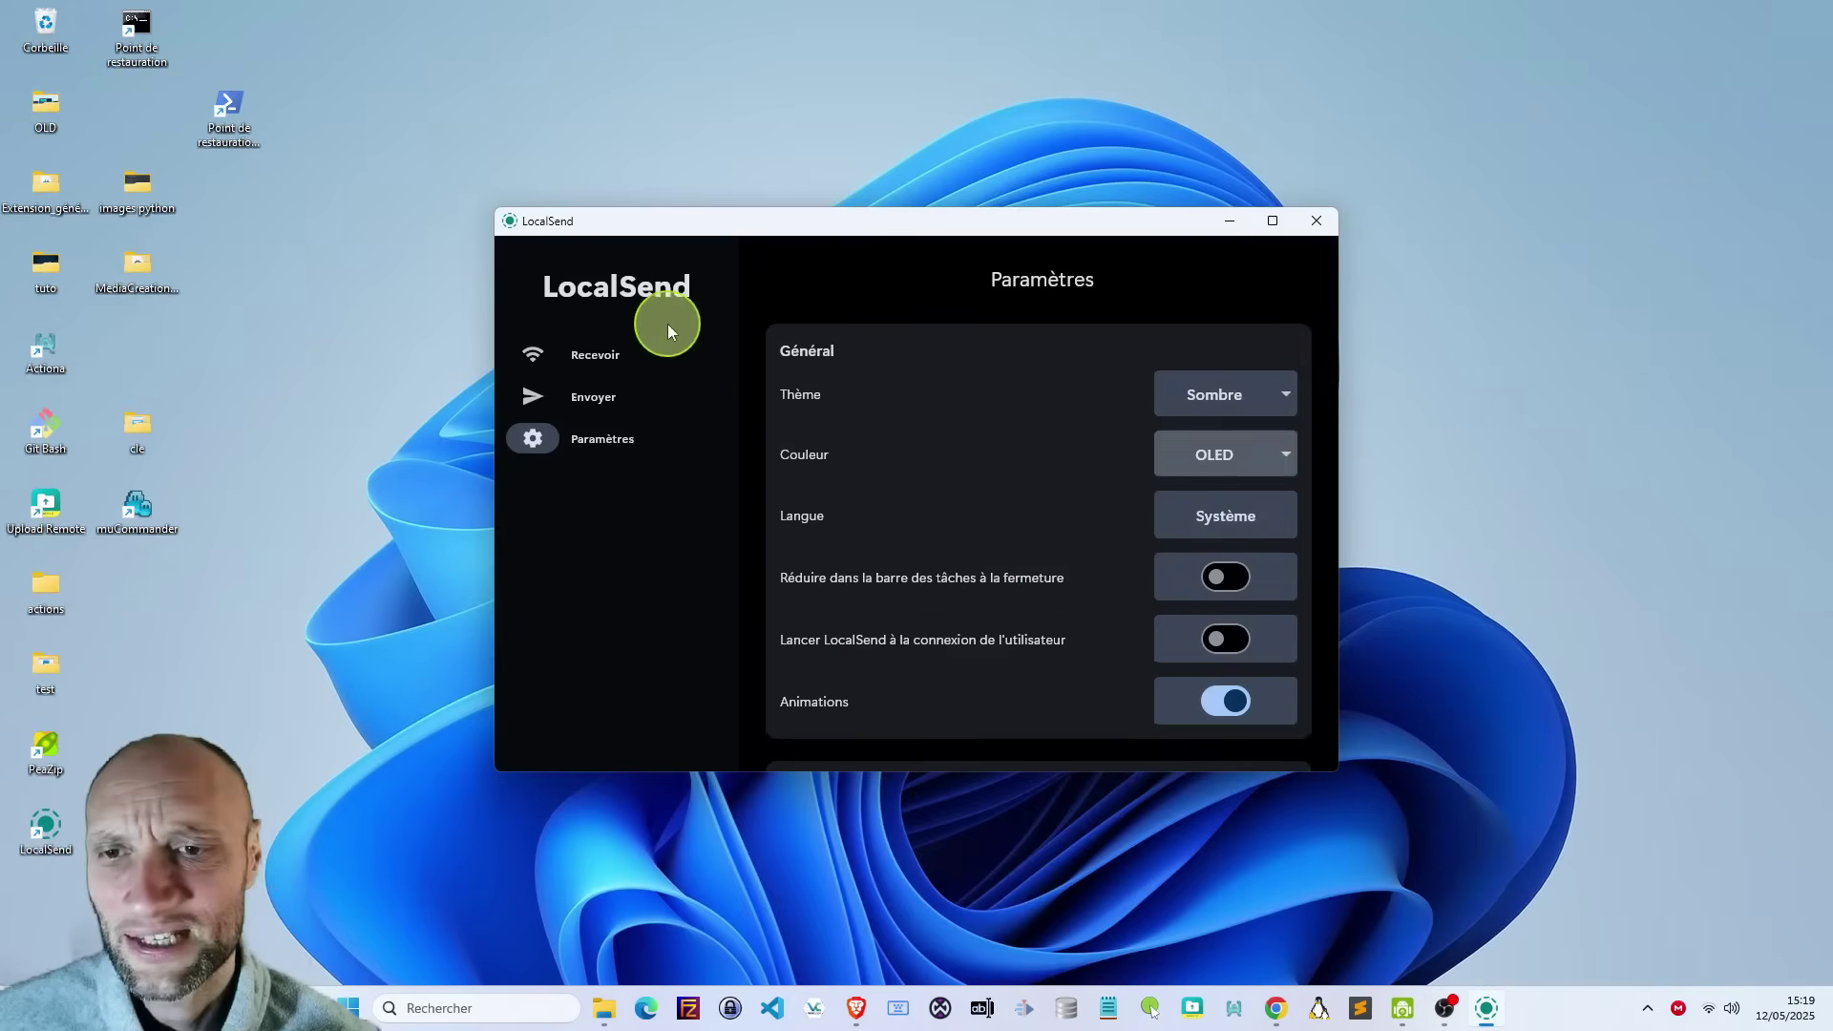
Review the receiving, sending and settings pages in the new theme, and examine the sending mode options for nearby devices.
{"action": "left_click", "coordinate": [596, 356]}
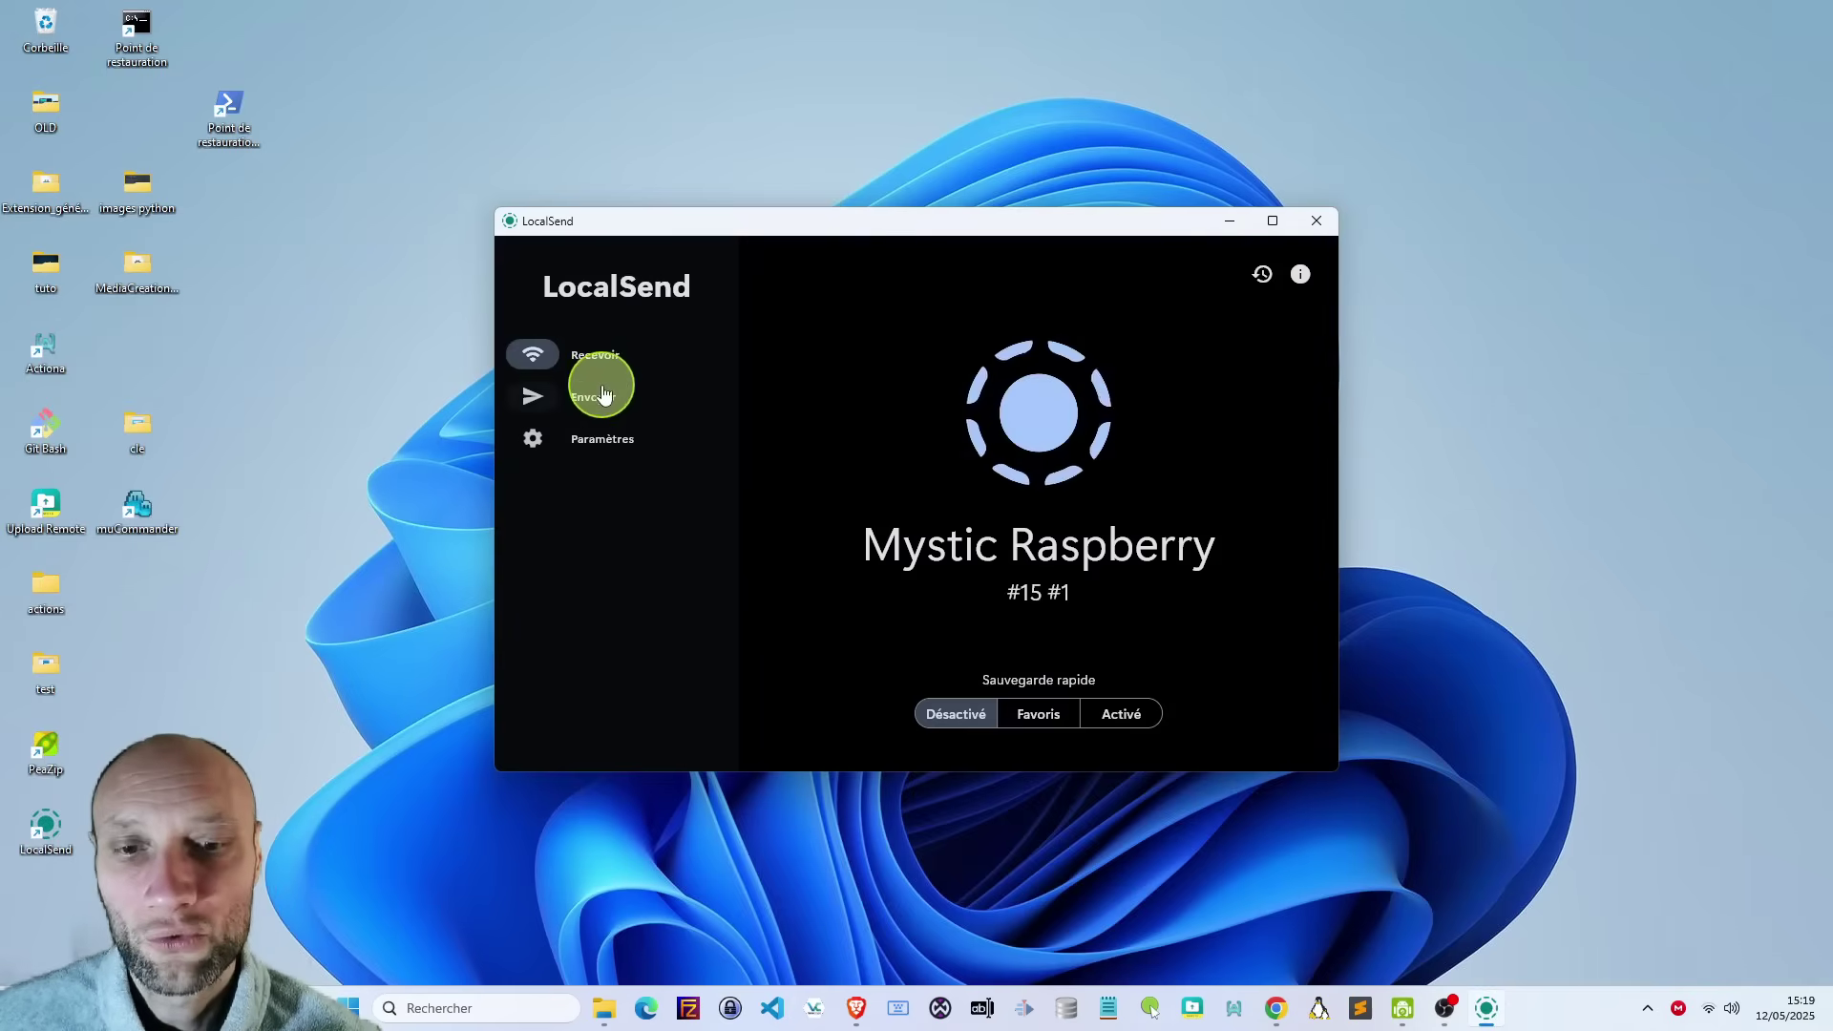
{"action": "left_click", "coordinate": [592, 396]}
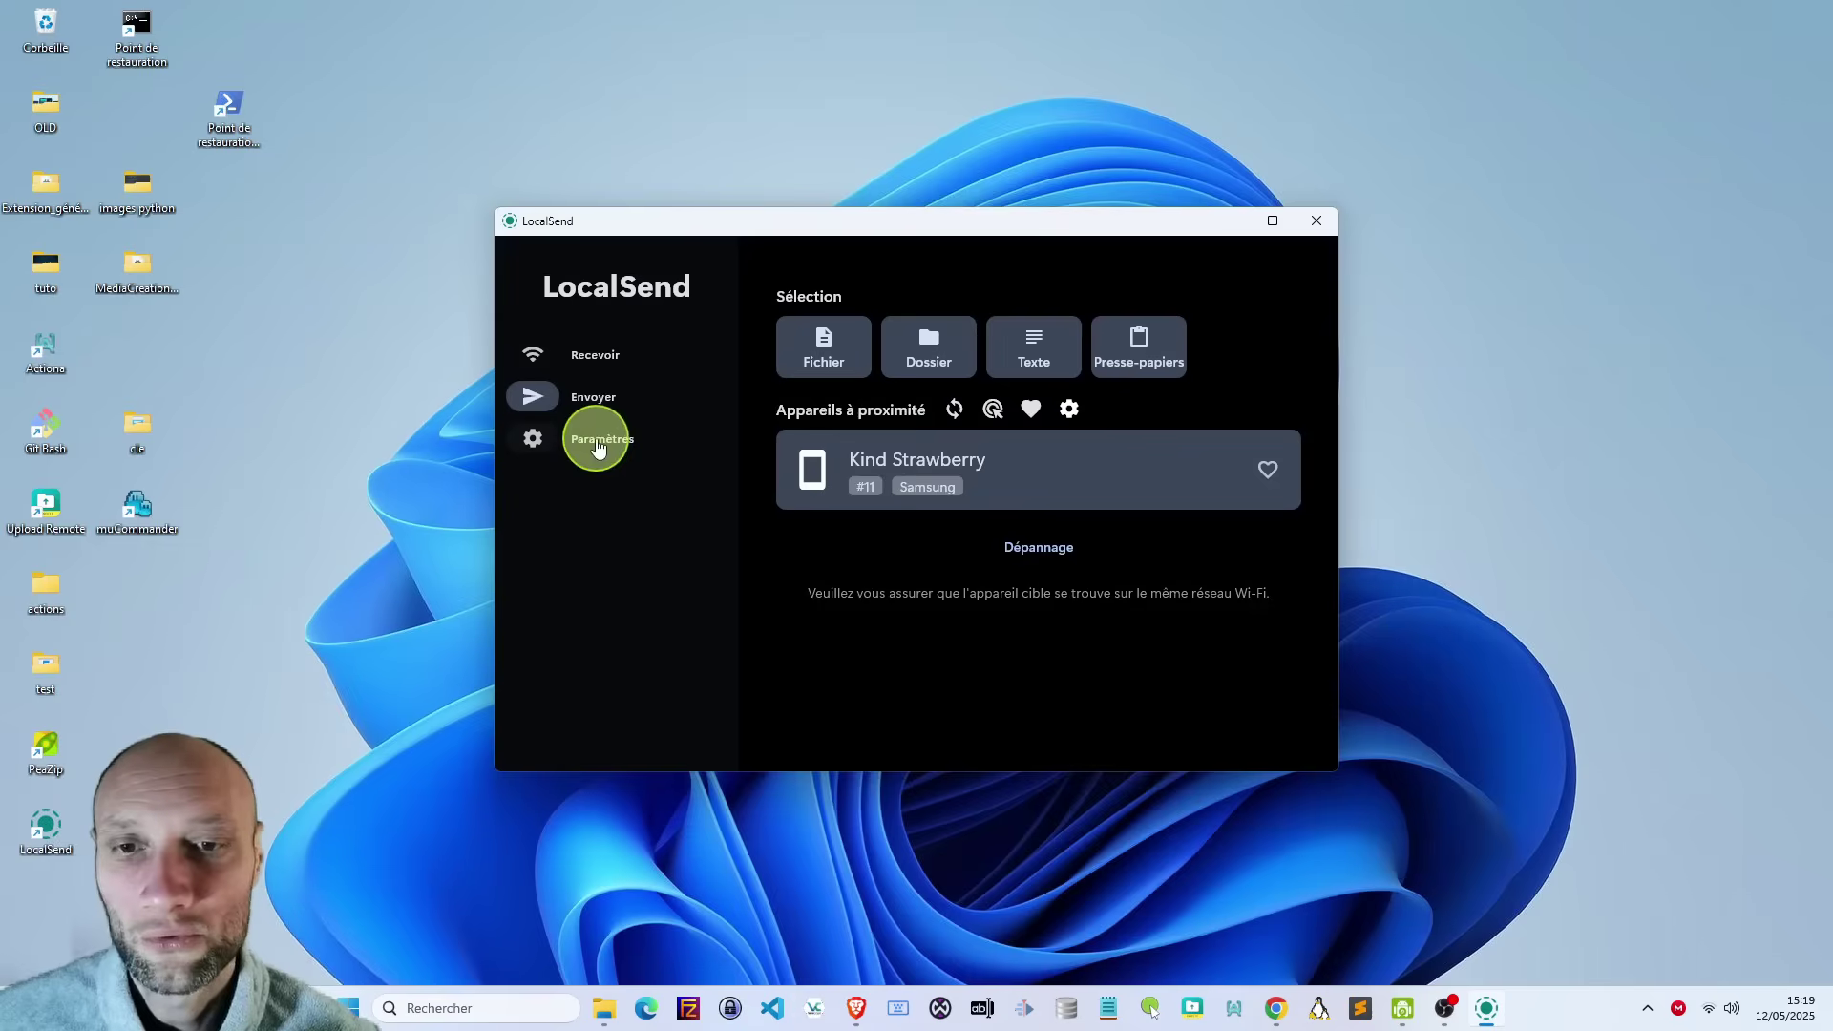
{"action": "left_click", "coordinate": [611, 439]}
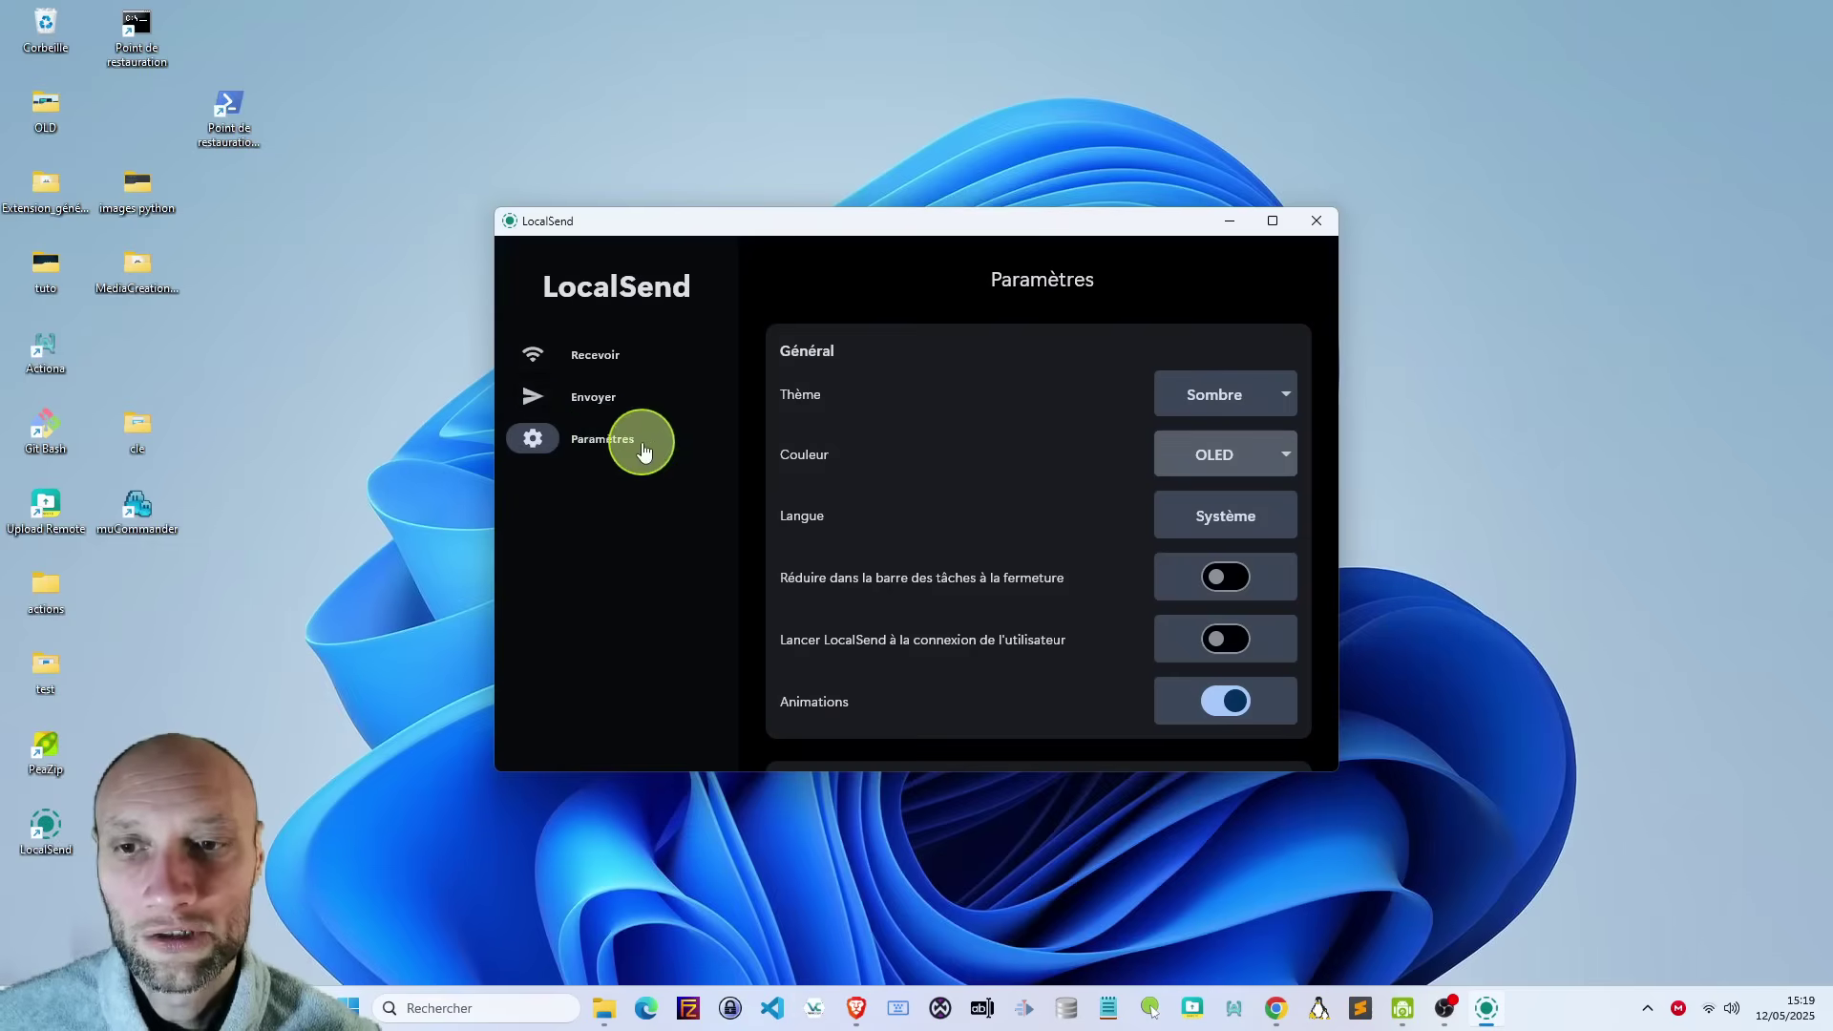
{"action": "left_click", "coordinate": [603, 361]}
{"action": "left_click", "coordinate": [605, 401]}
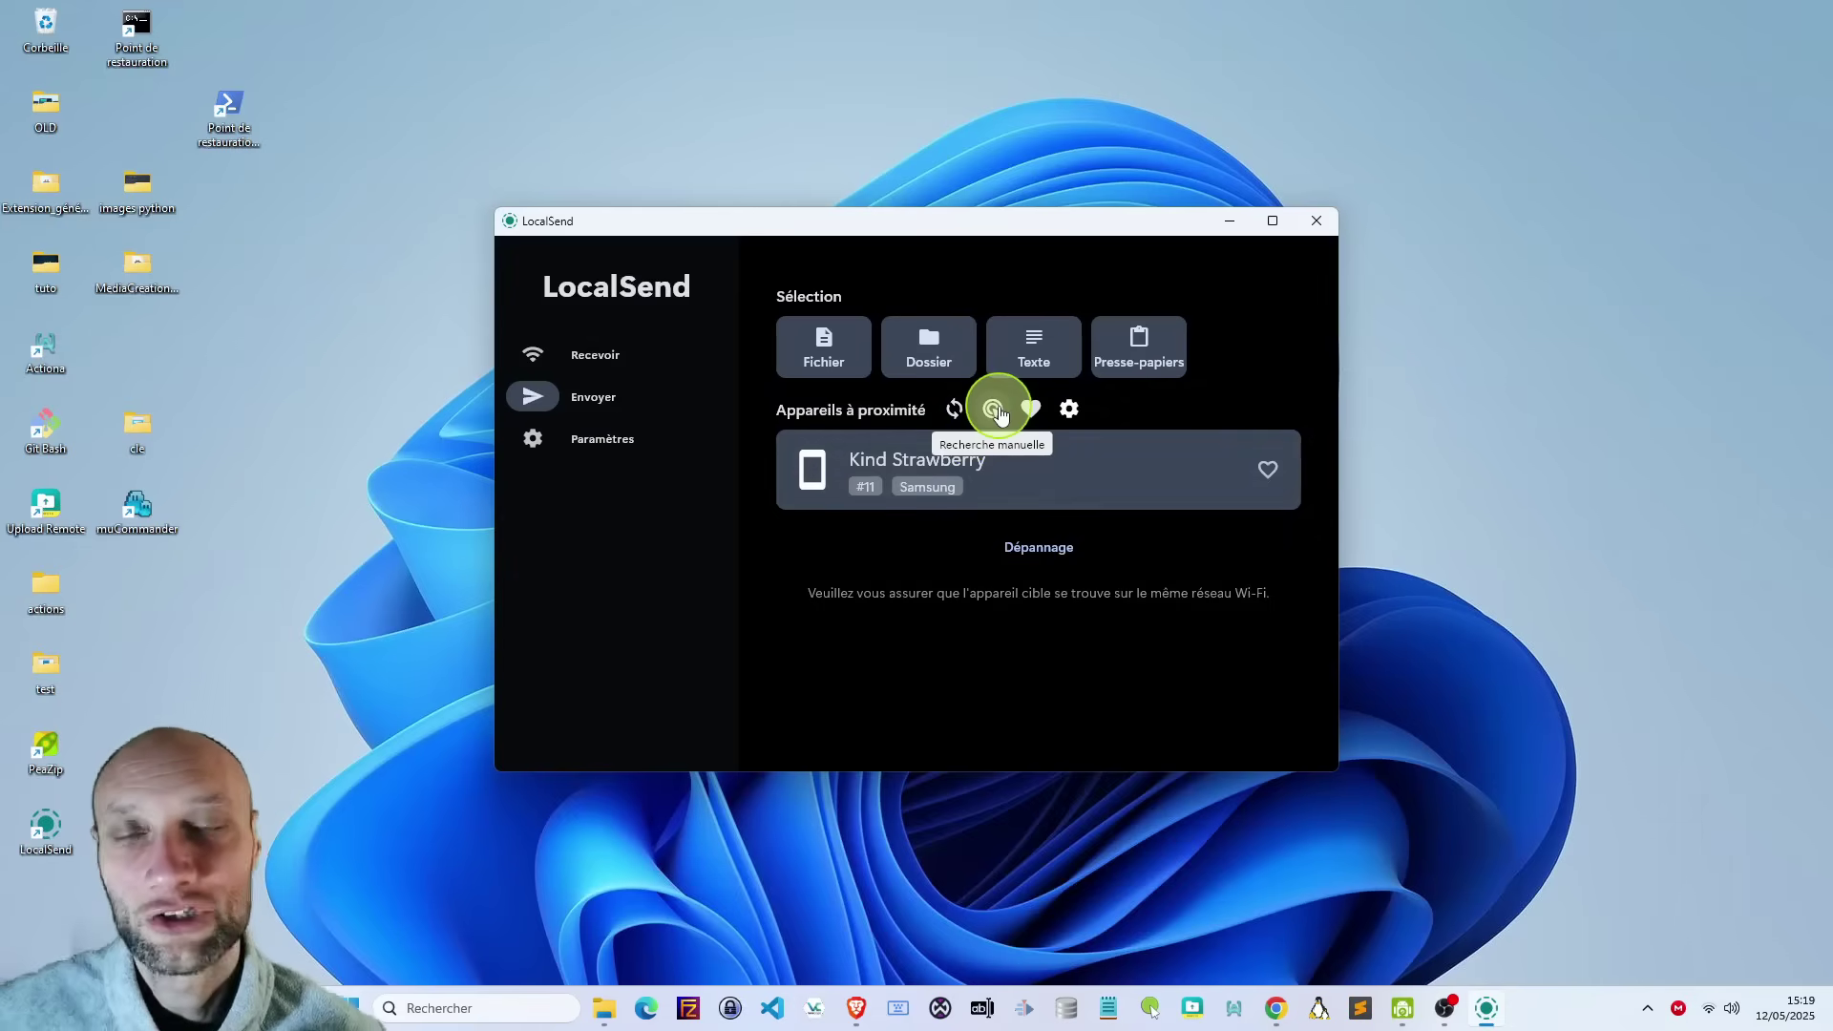
{"action": "left_click", "coordinate": [1072, 413]}
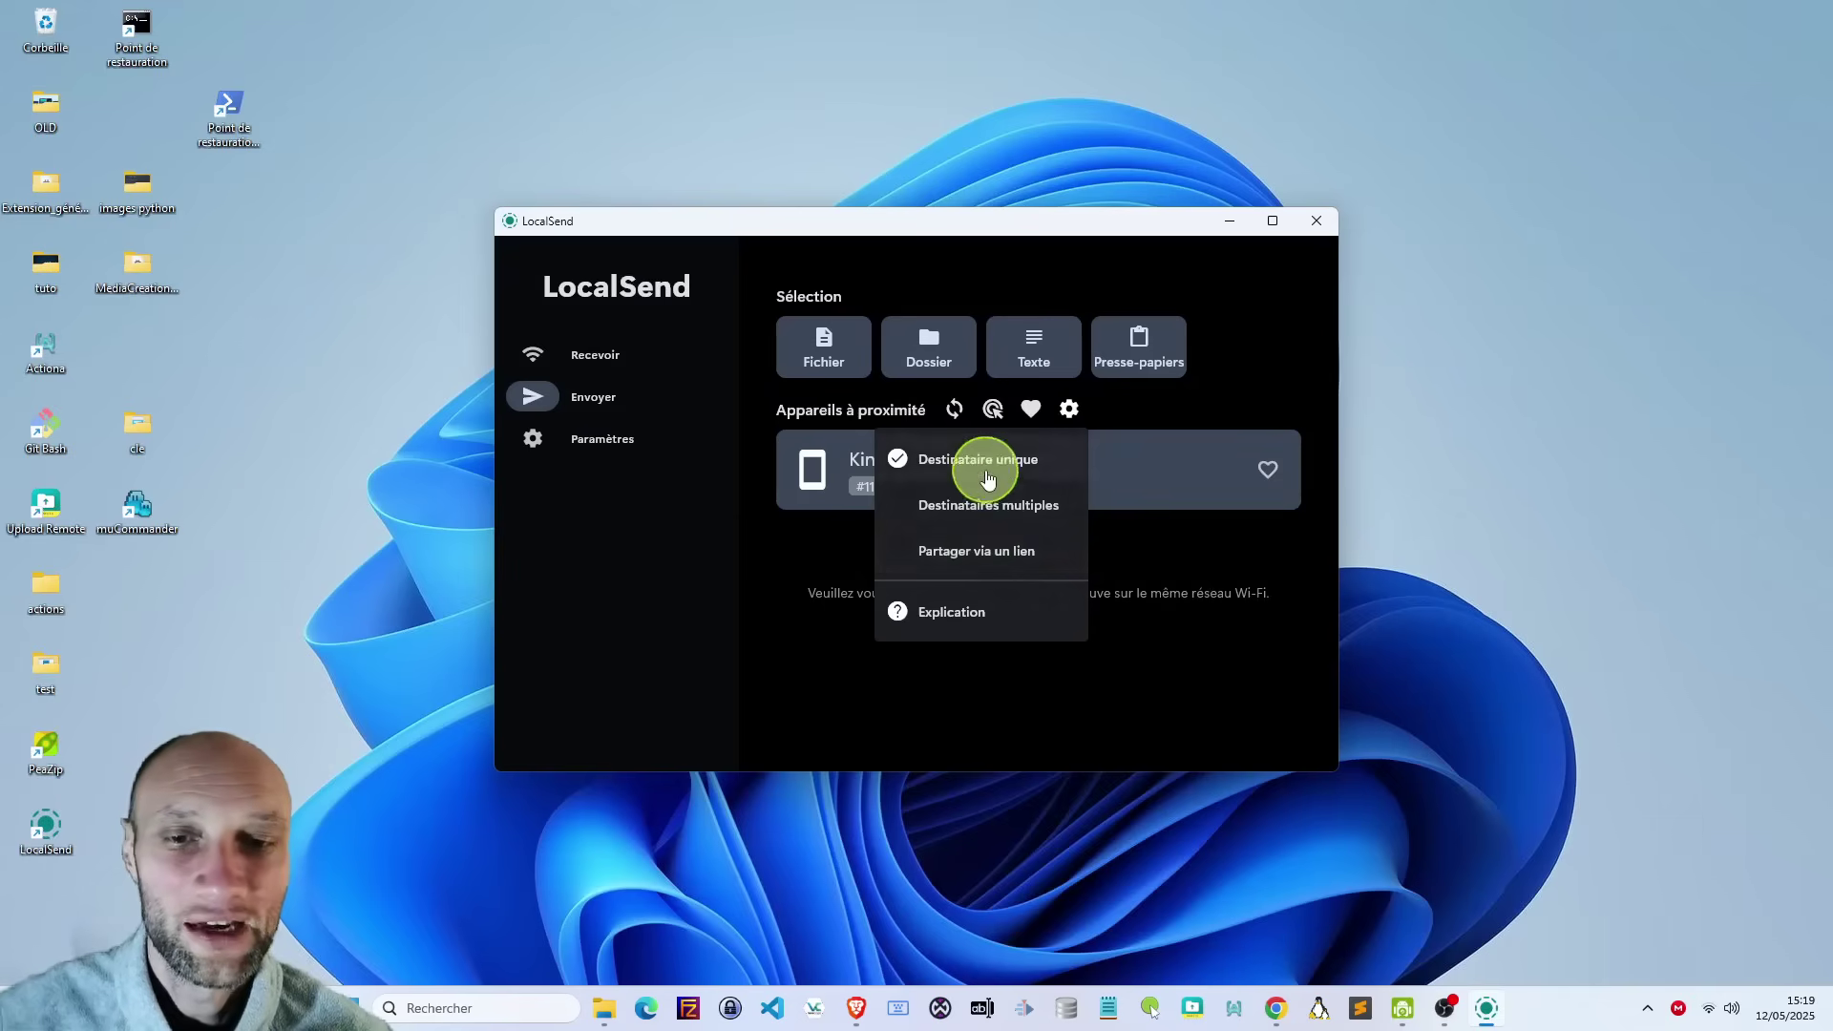
{"action": "left_click", "coordinate": [1267, 382]}
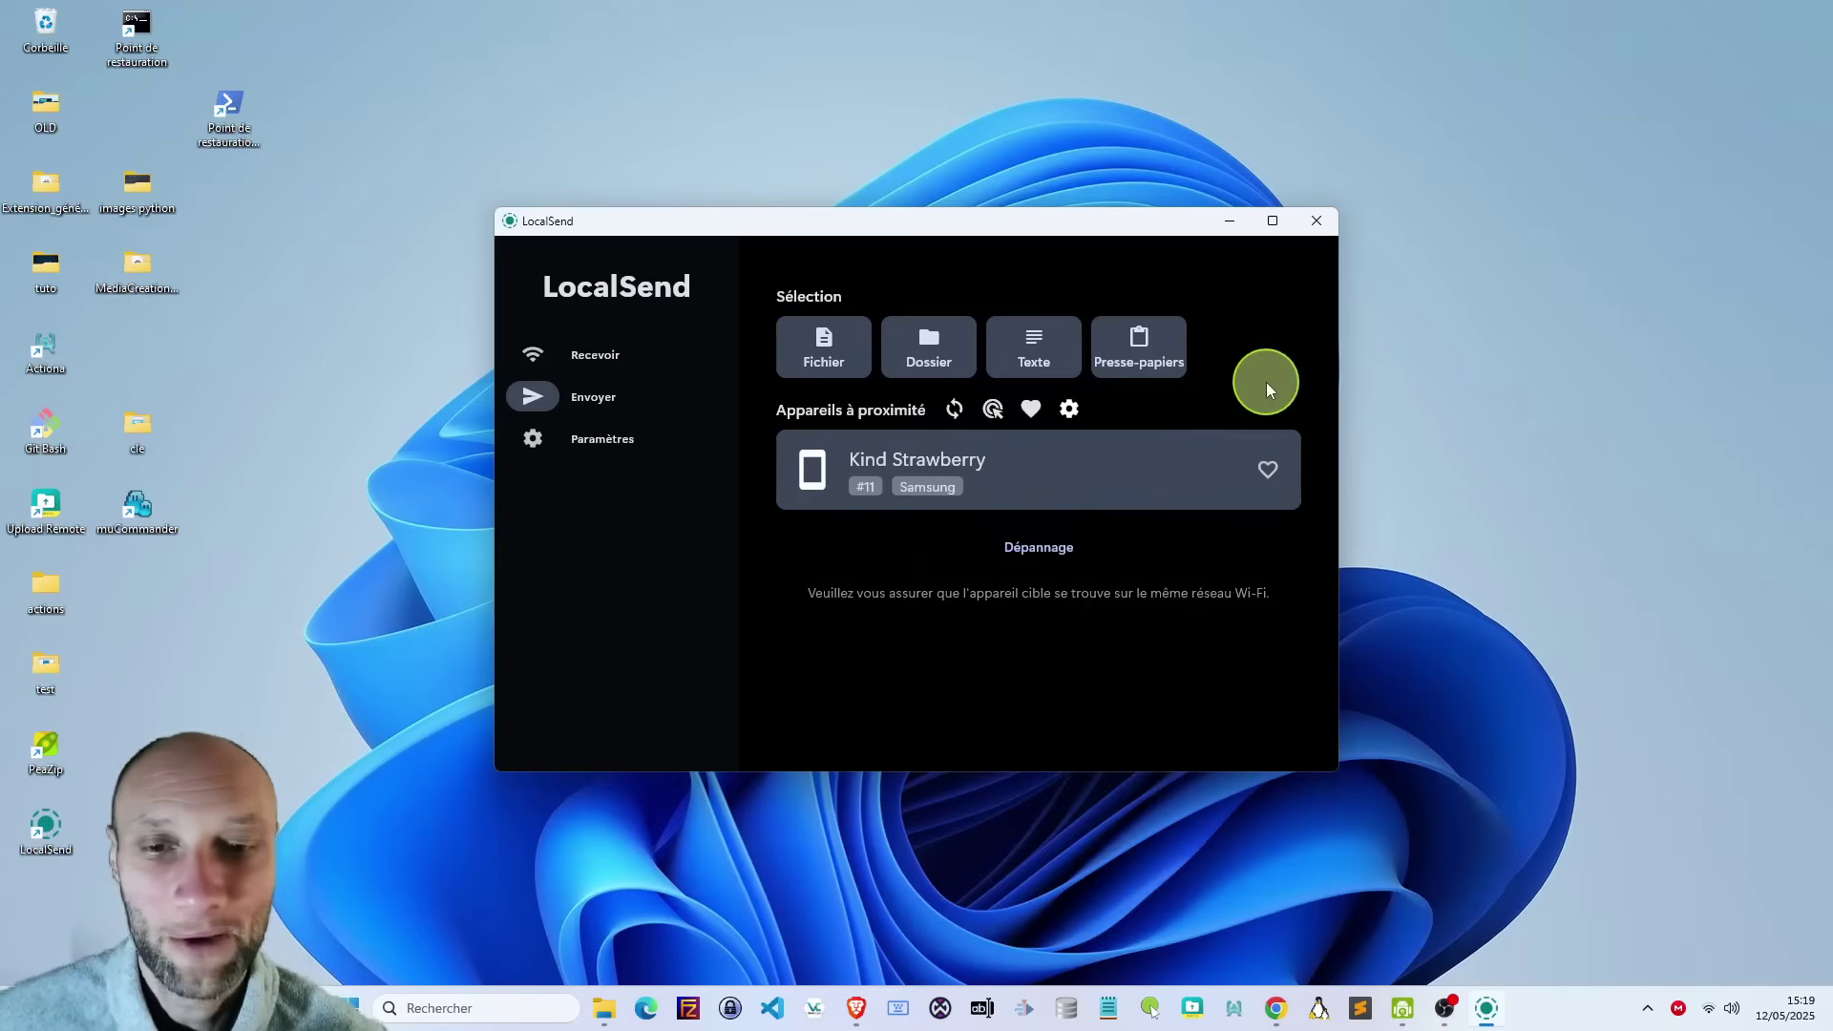